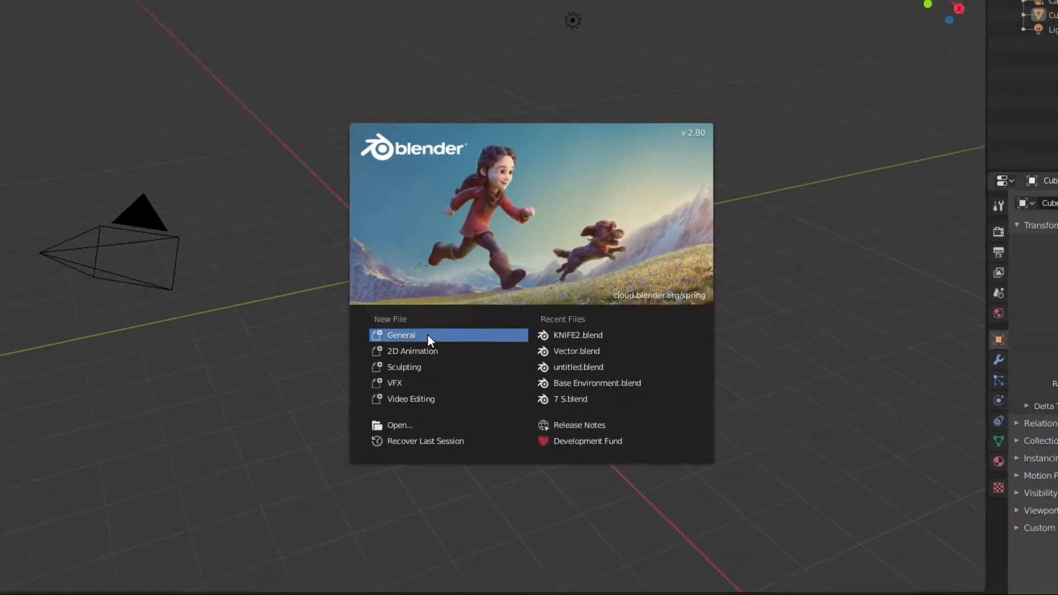
# Start a new General file and delete the default cube, camera and light from the scene
pyautogui.click(427, 336)
pyautogui.rightClick(925, 82)
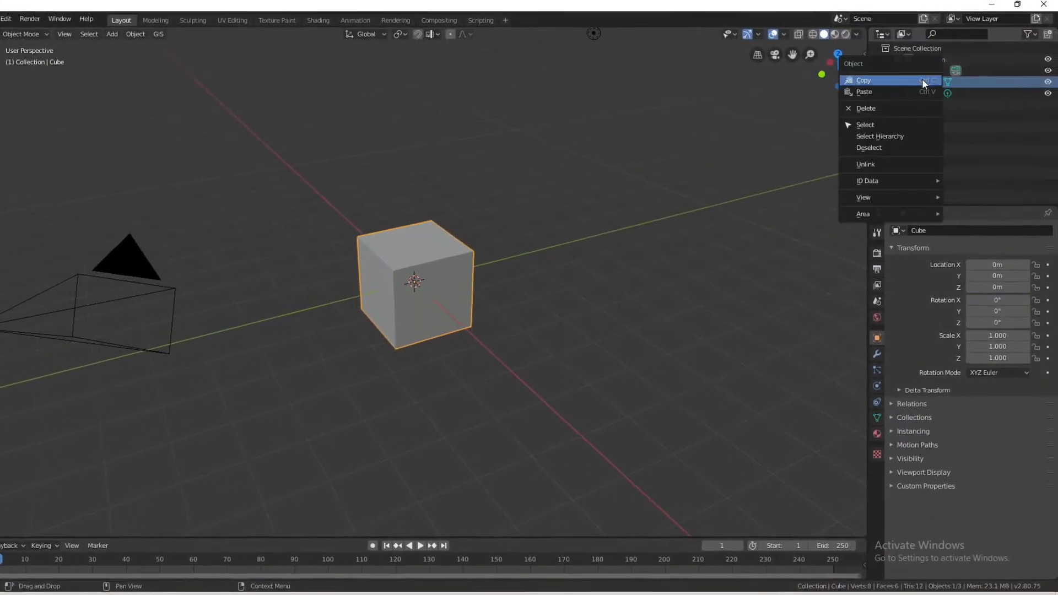
pyautogui.click(909, 108)
pyautogui.rightClick(915, 81)
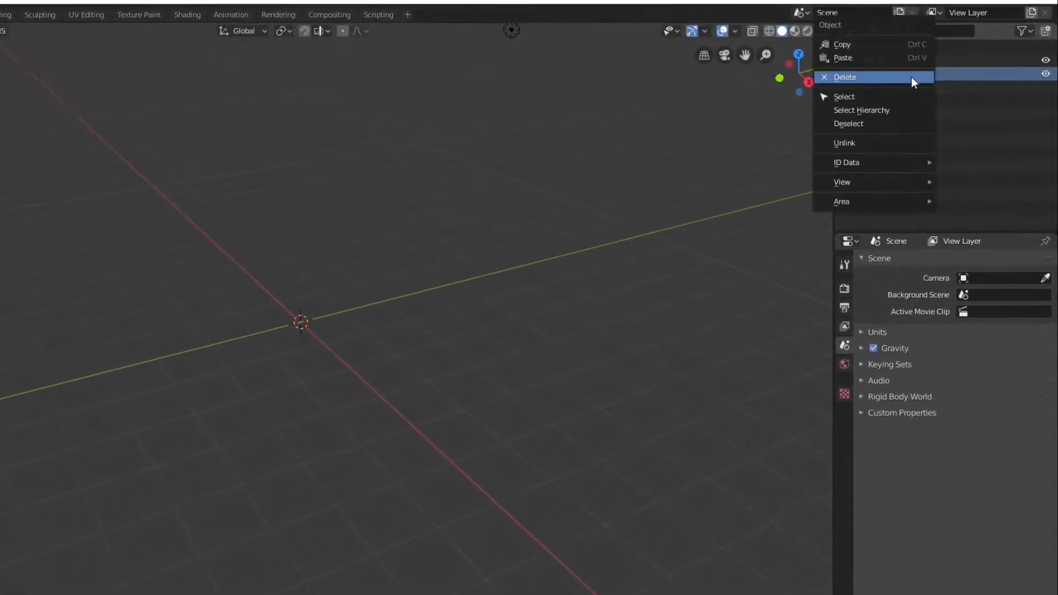
pyautogui.click(912, 77)
# Rename the scene's collection to Knife
pyautogui.doubleClick(904, 59)
pyautogui.press('BackSpace')
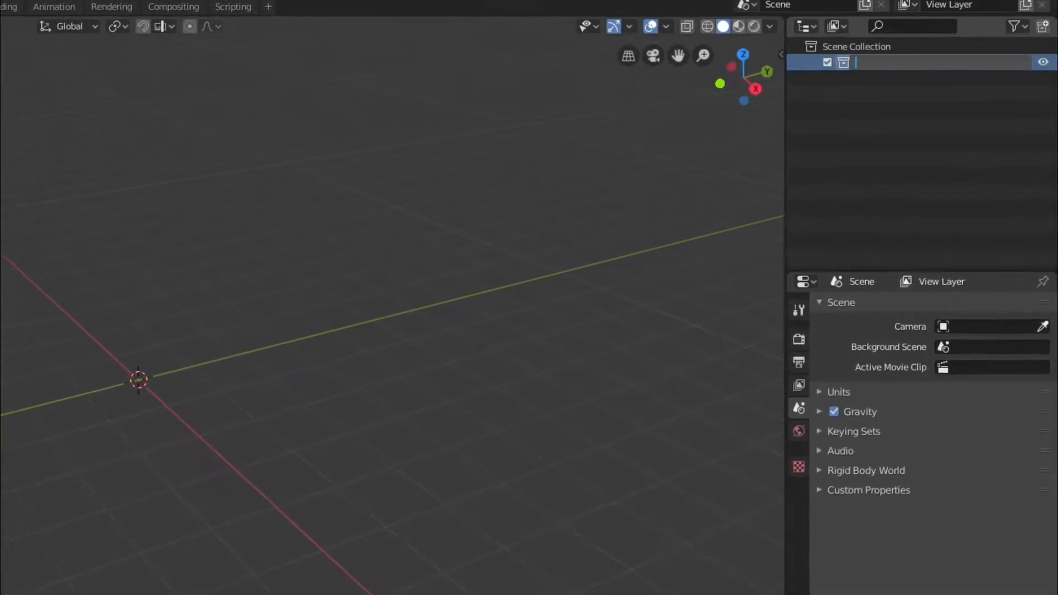
pyautogui.write('Knie')
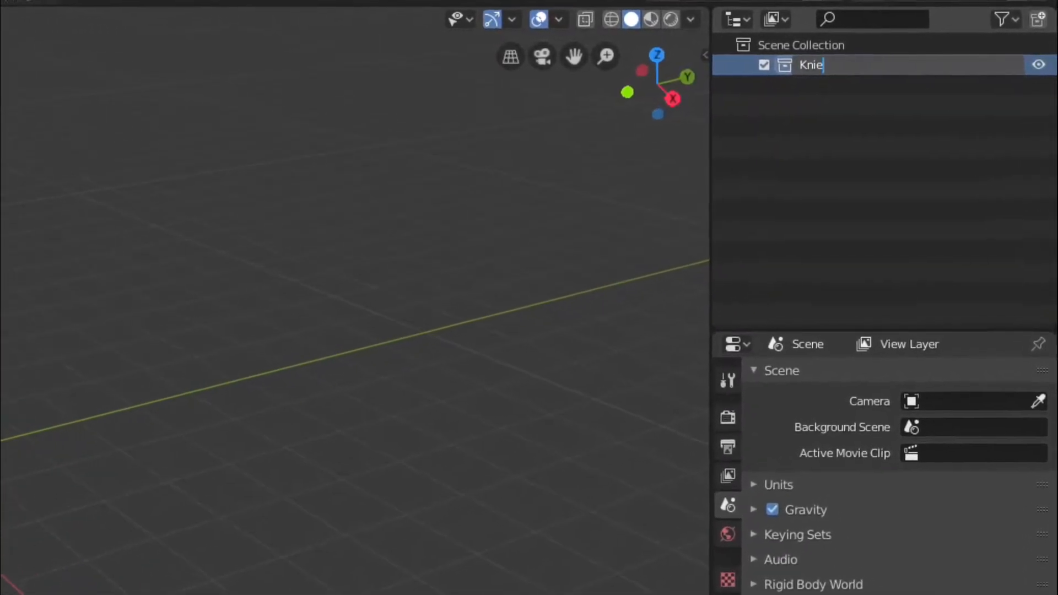
pyautogui.press('BackSpace')
pyautogui.write('fe')
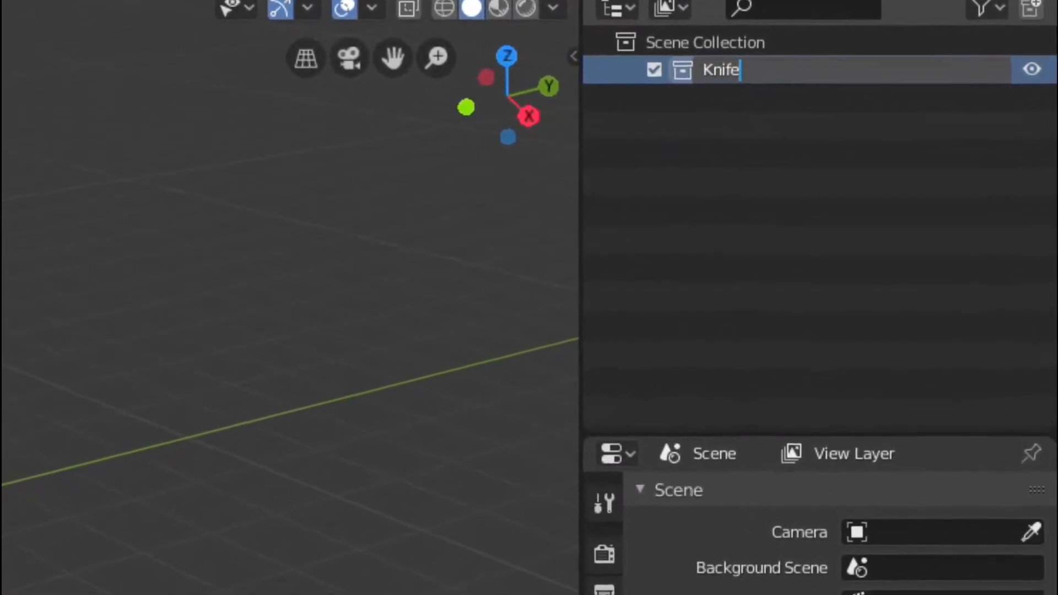
pyautogui.press('Return')
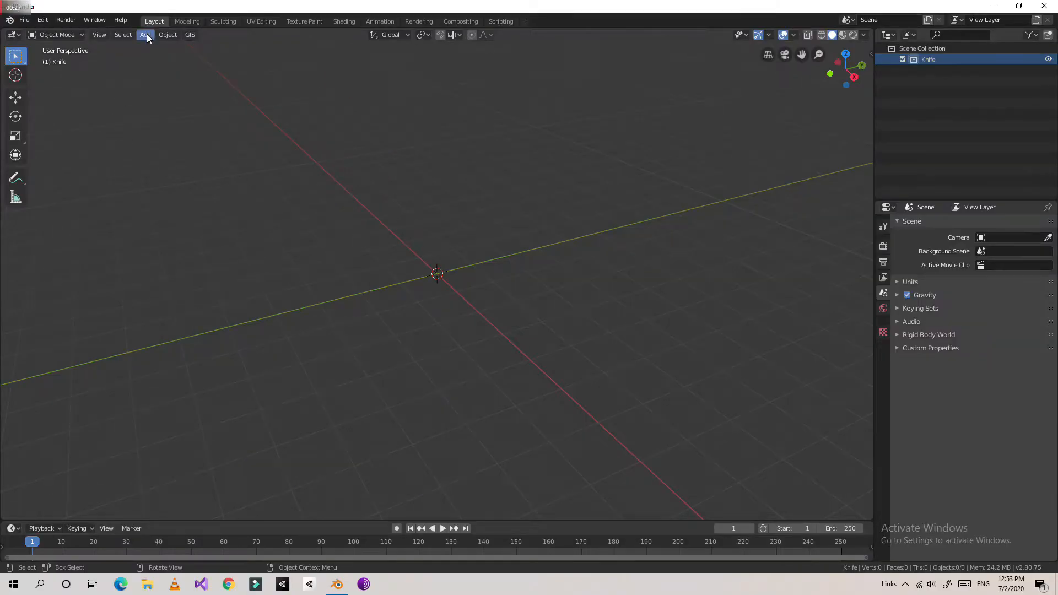
# Add the knife picture from the Downloads folder as a background image
pyautogui.click(145, 35)
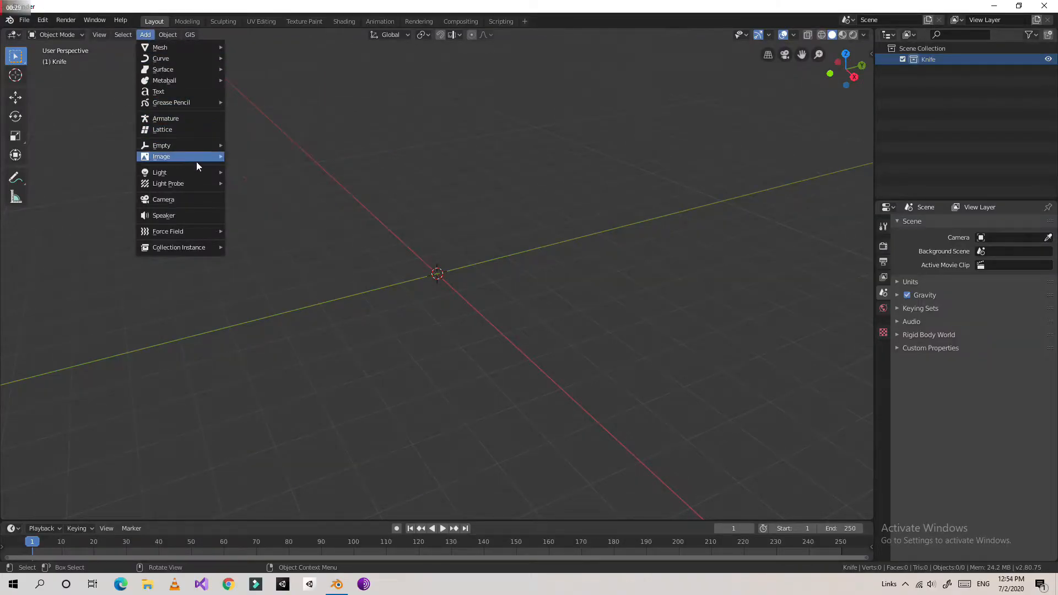
pyautogui.moveTo(196, 159)
pyautogui.click(242, 167)
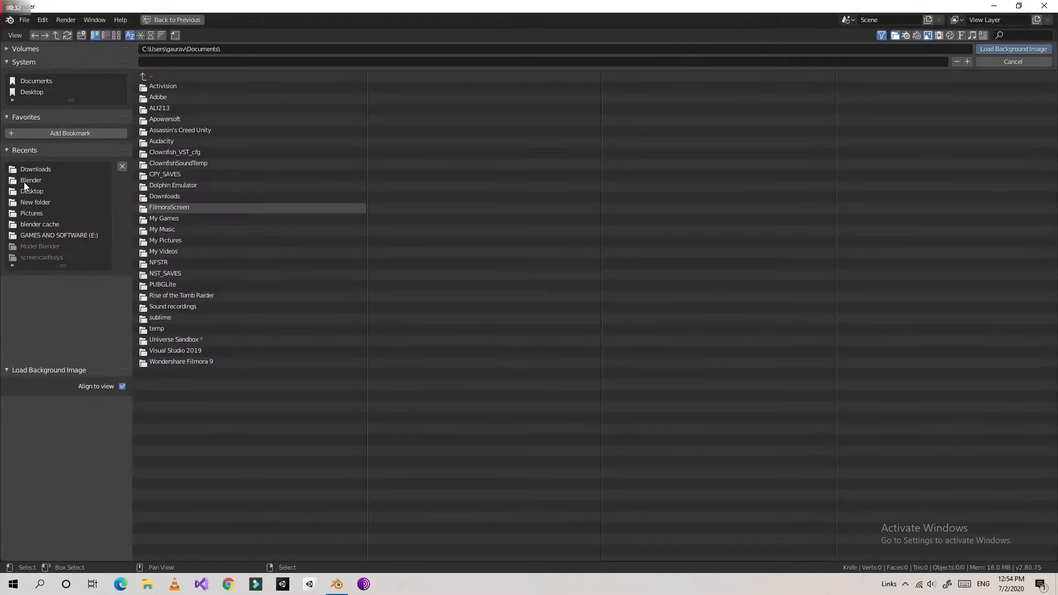
pyautogui.click(37, 168)
pyautogui.doubleClick(177, 266)
pyautogui.scroll(3, 406, 252)
pyautogui.moveTo(406, 250)
pyautogui.mouseDown(button='middle')
pyautogui.moveTo(503, 243)
pyautogui.moveTo(422, 248)
pyautogui.mouseUp(button='middle')
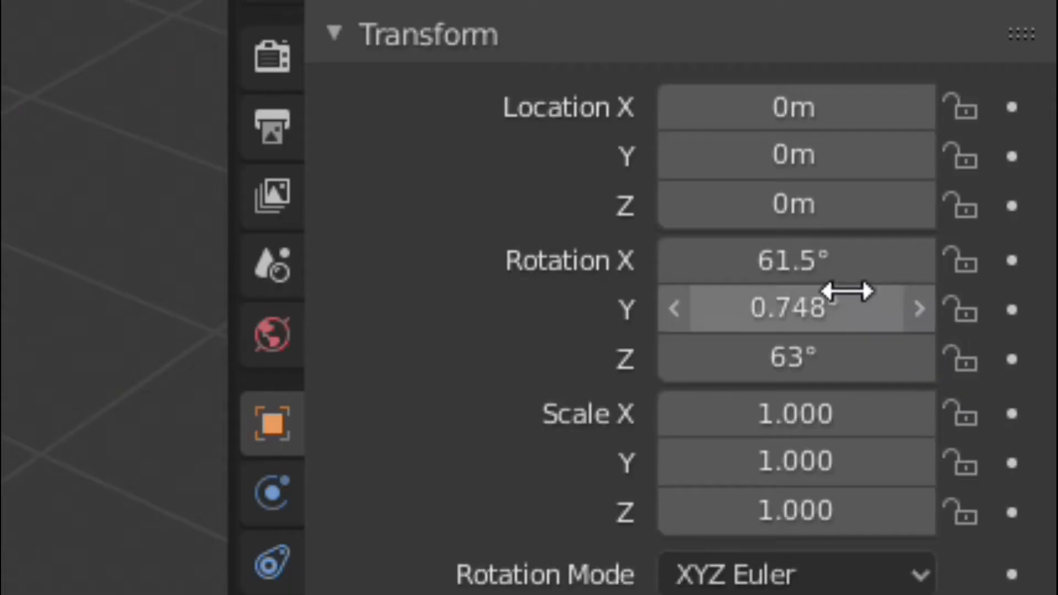
# Set the reference image's X, Y and Z rotation to 0°
pyautogui.click(1009, 291)
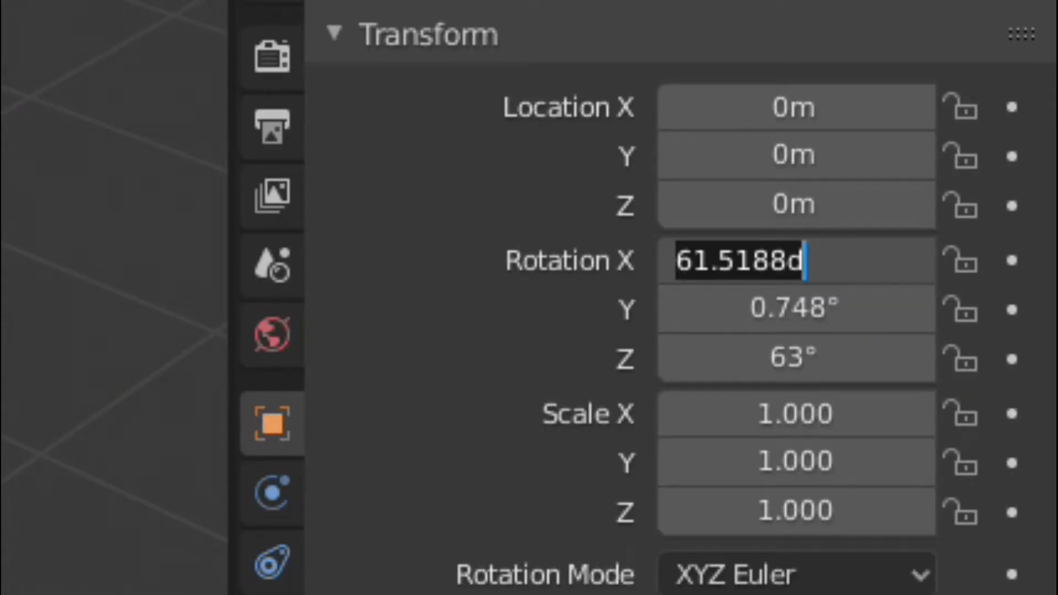
pyautogui.write('0')
pyautogui.press('Return')
pyautogui.click(794, 322)
pyautogui.write('0')
pyautogui.press('Return')
pyautogui.click(789, 362)
pyautogui.write('0')
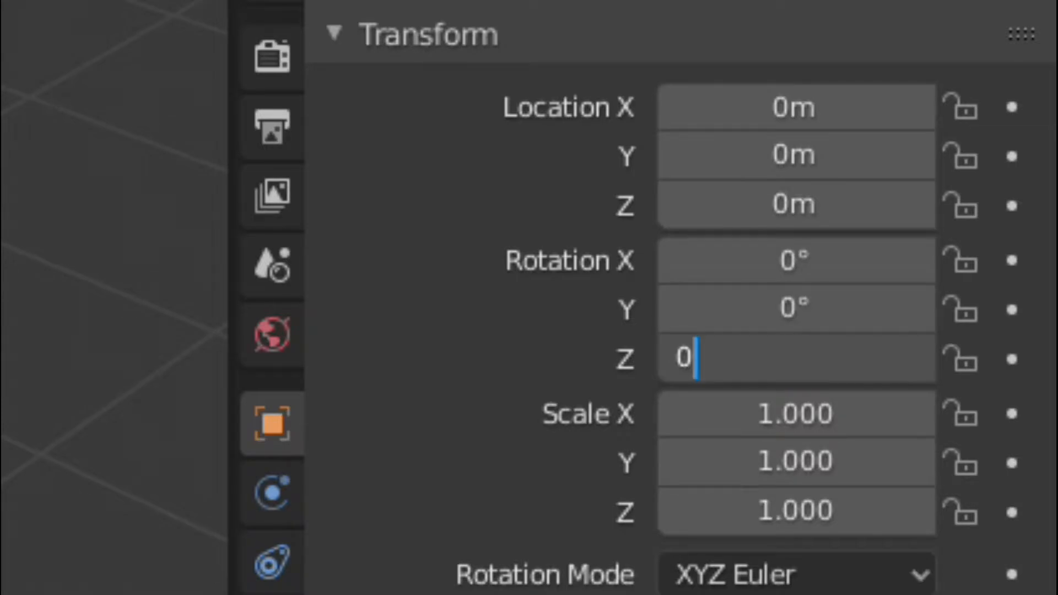
pyautogui.press('Return')
# Switch to the top orthographic view and add a mesh plane over the knife reference
pyautogui.moveTo(621, 200); pyautogui.dragTo(692, 290, button='middle')
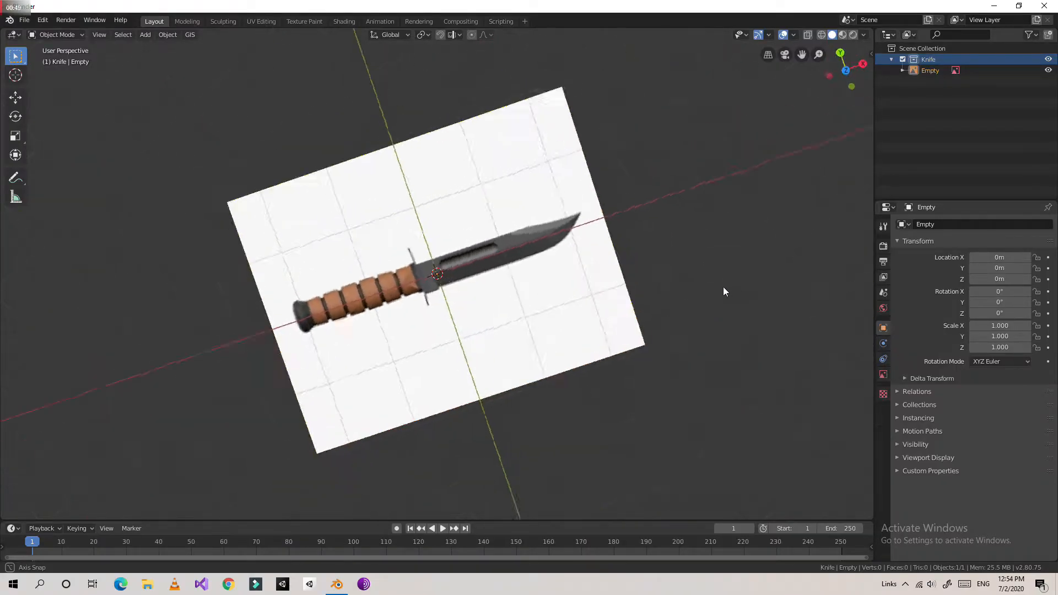
pyautogui.click(845, 70)
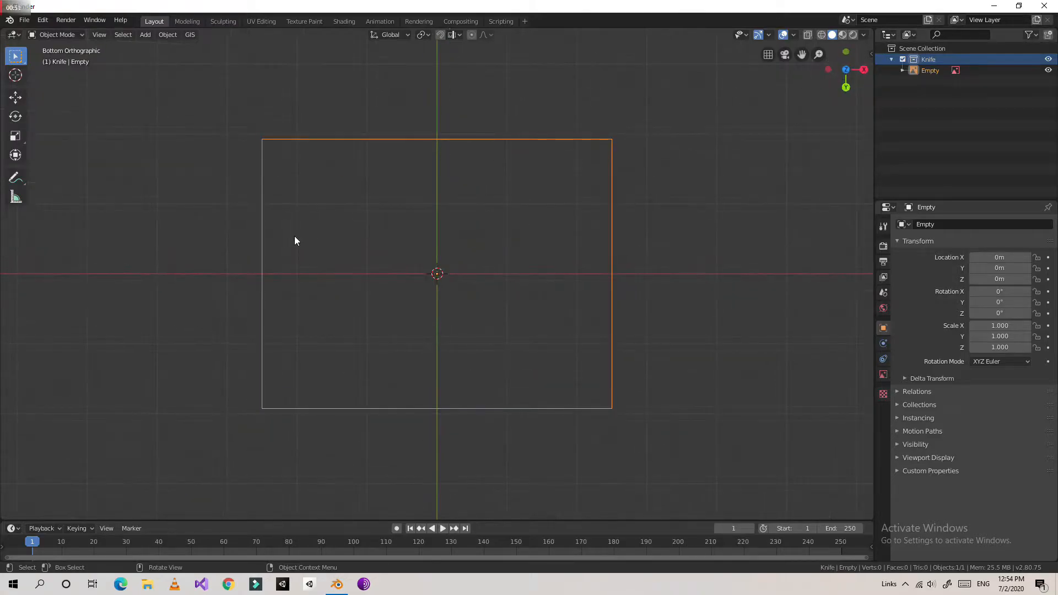
pyautogui.click(846, 69)
pyautogui.scroll(1, 454, 204)
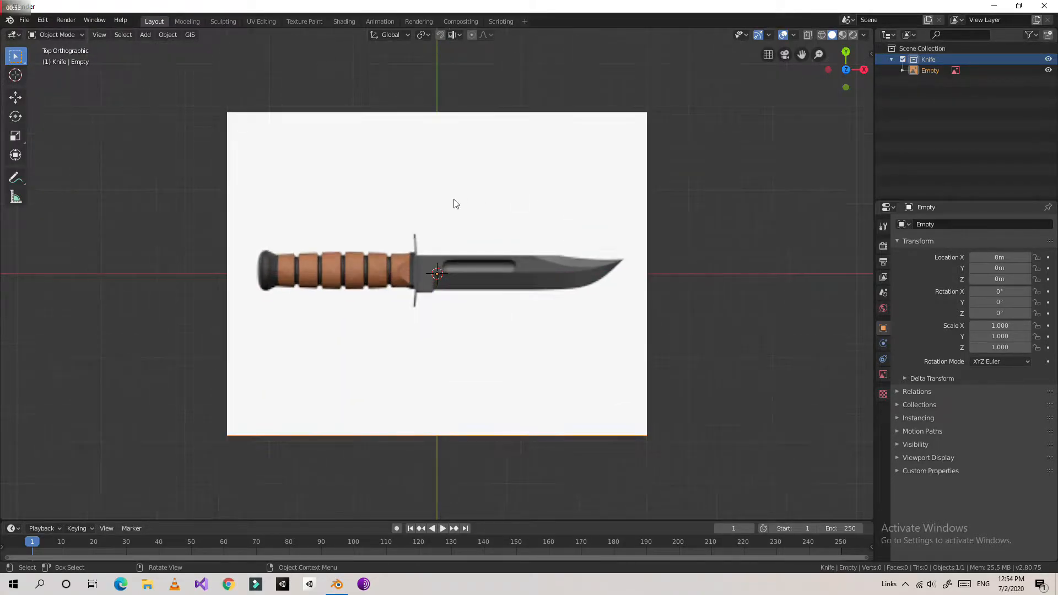
pyautogui.click(146, 35)
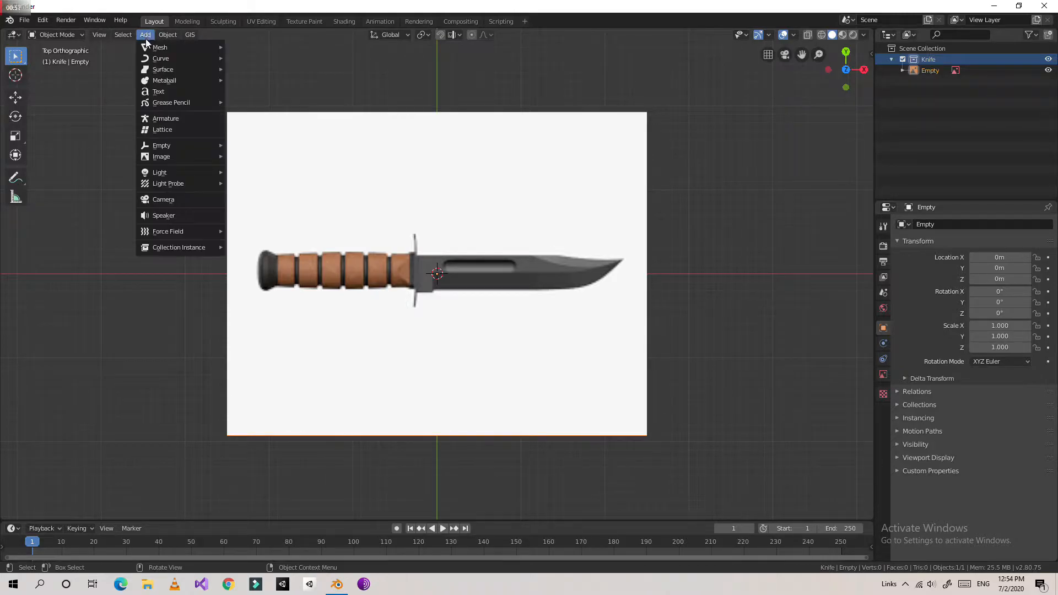
pyautogui.moveTo(172, 49)
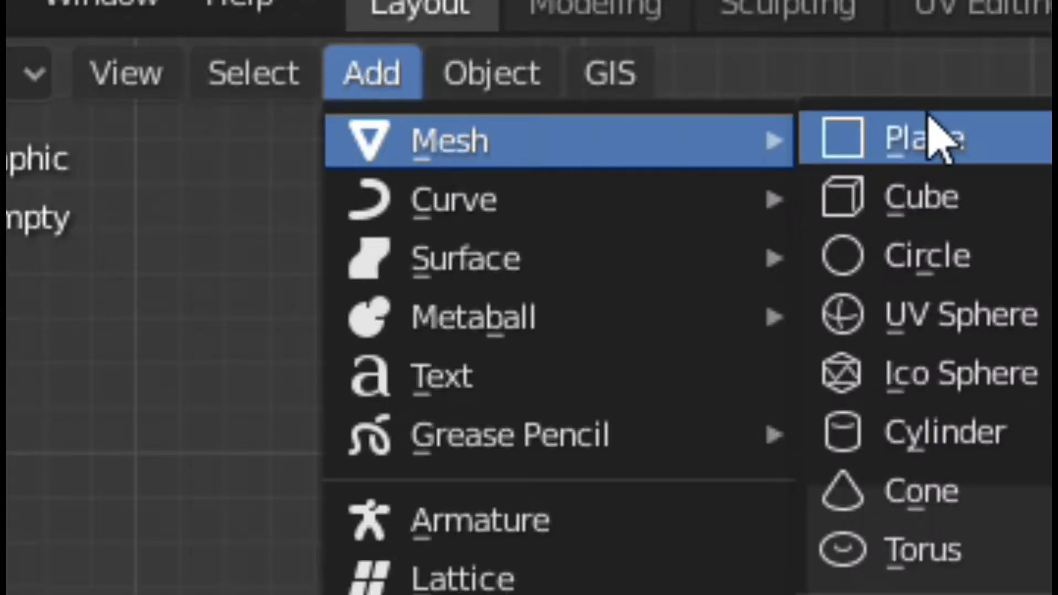
pyautogui.click(937, 138)
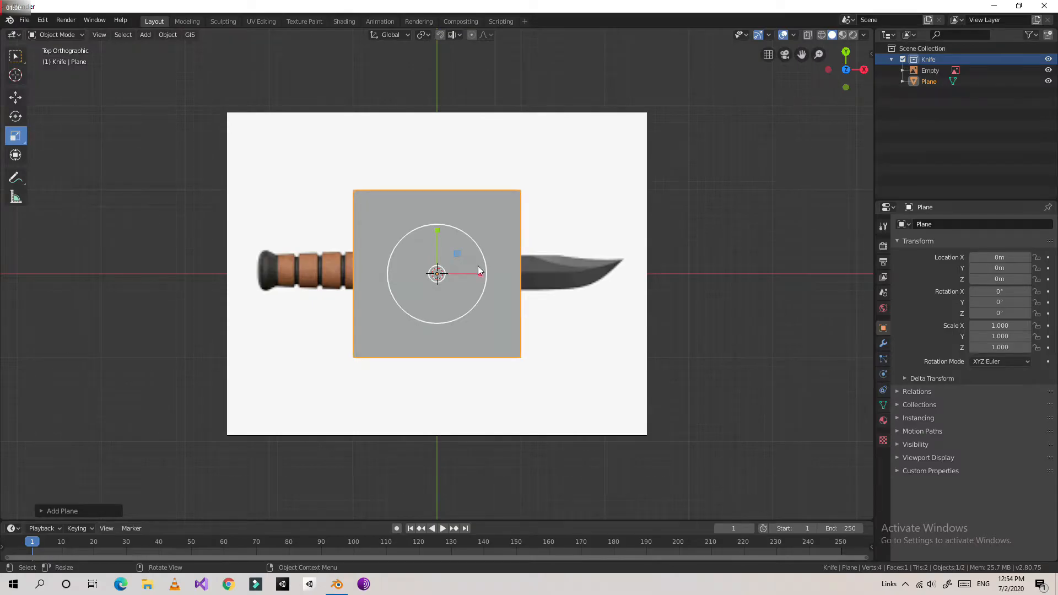
# Scale the plane along X into a narrow upright strip and move it over the knife's guard in wireframe shading
pyautogui.moveTo(478, 272)
pyautogui.mouseDown()
pyautogui.moveTo(457, 273)
pyautogui.moveTo(522, 275)
pyautogui.moveTo(491, 275)
pyautogui.mouseUp()
pyautogui.moveTo(467, 227); pyautogui.dragTo(461, 256)
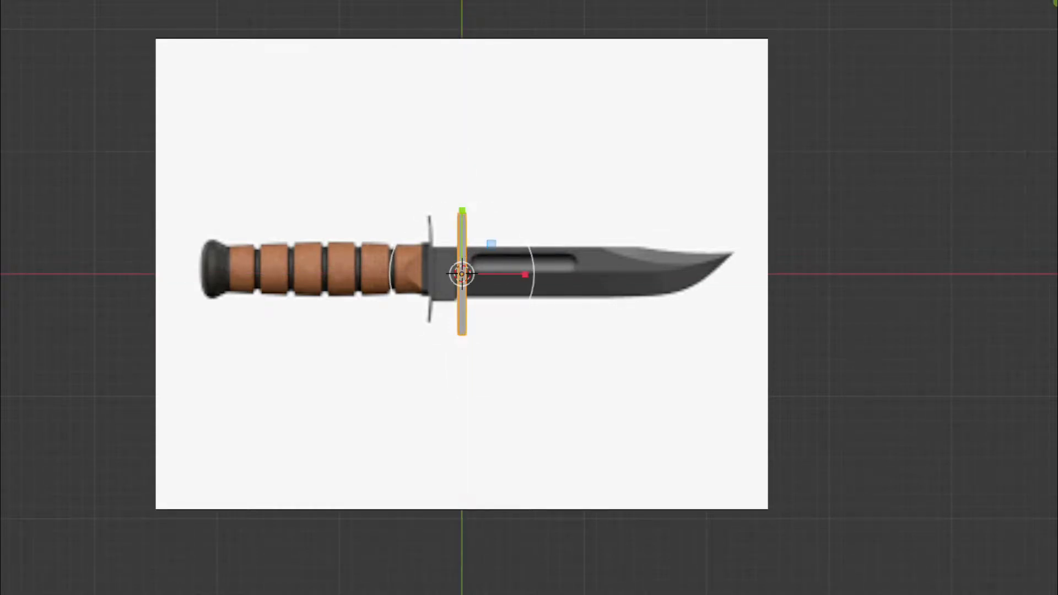
pyautogui.press('z')
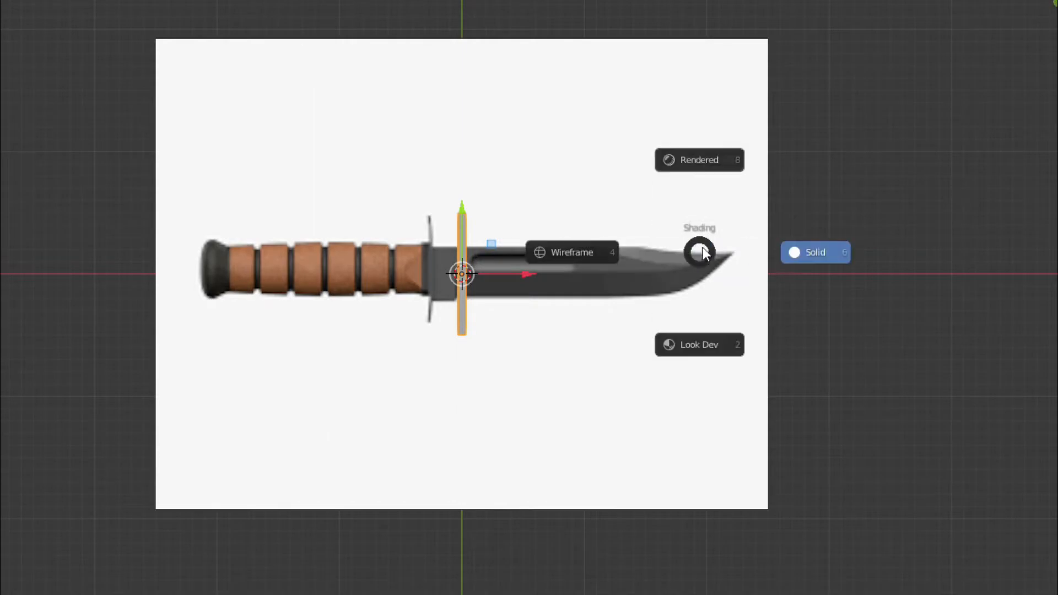
pyautogui.click(610, 243)
pyautogui.moveTo(536, 272); pyautogui.dragTo(504, 259)
pyautogui.scroll(3, 458, 190)
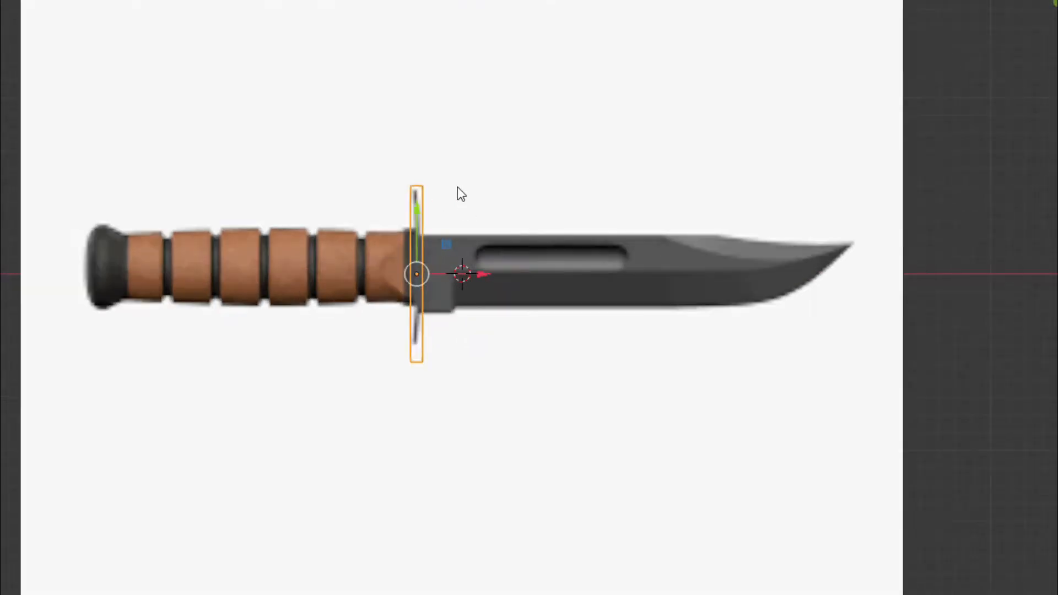
# In Edit Mode, raise the strip's lower two vertices to the lower tip of the guard in the reference
pyautogui.press('Tab')
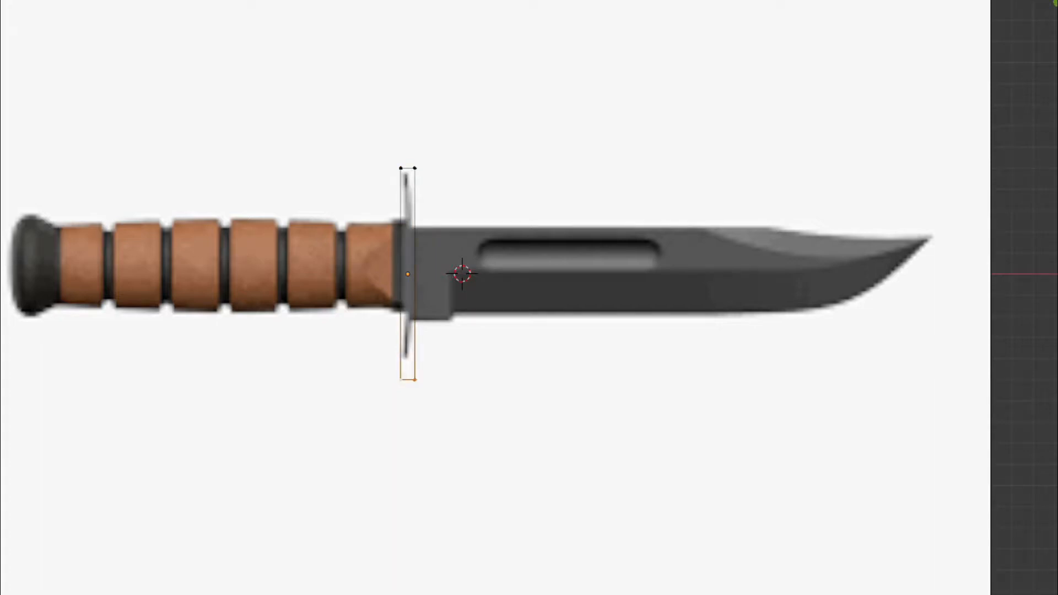
pyautogui.press('g')
pyautogui.press('z')
pyautogui.press('Return')
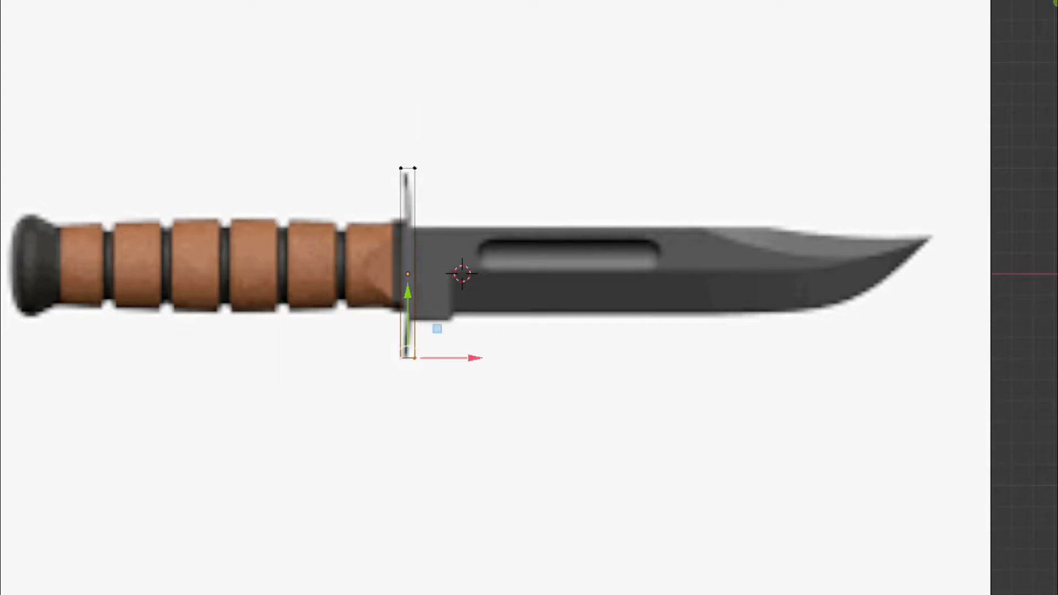
# Move the strip's two long edges inward along X to match the guard's thickness in the reference
pyautogui.click(415, 168)
pyautogui.keyDown('shift'); pyautogui.click(415, 358); pyautogui.keyUp('shift')
pyautogui.press('g')
pyautogui.press('x')
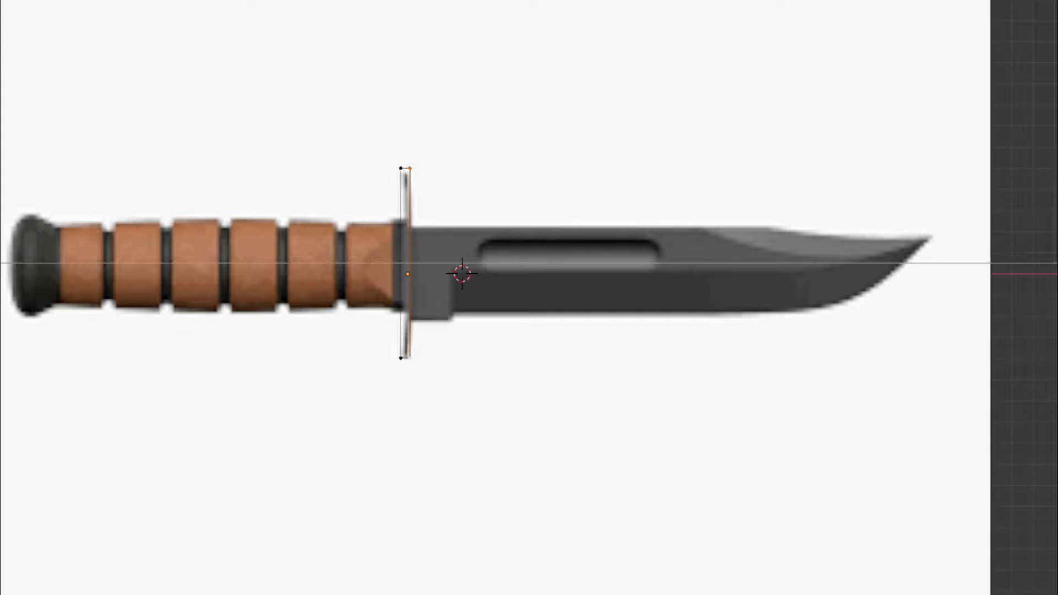
pyautogui.click(410, 359)
pyautogui.click(401, 168)
pyautogui.keyDown('shift'); pyautogui.click(401, 359); pyautogui.keyUp('shift')
pyautogui.press('g')
pyautogui.press('x')
pyautogui.click(402, 358)
pyautogui.moveTo(402, 358); pyautogui.dragTo(404, 359, button='middle')
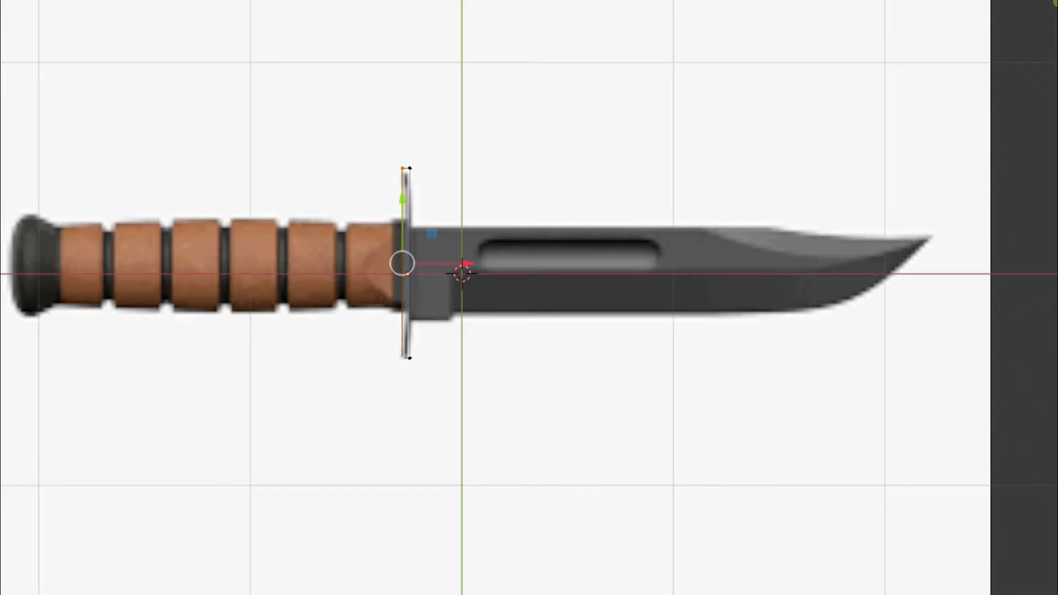
# Return to solid shading in Object Mode and add a Mirror modifier to the guard strip on the Z axis only
pyautogui.press('Tab')
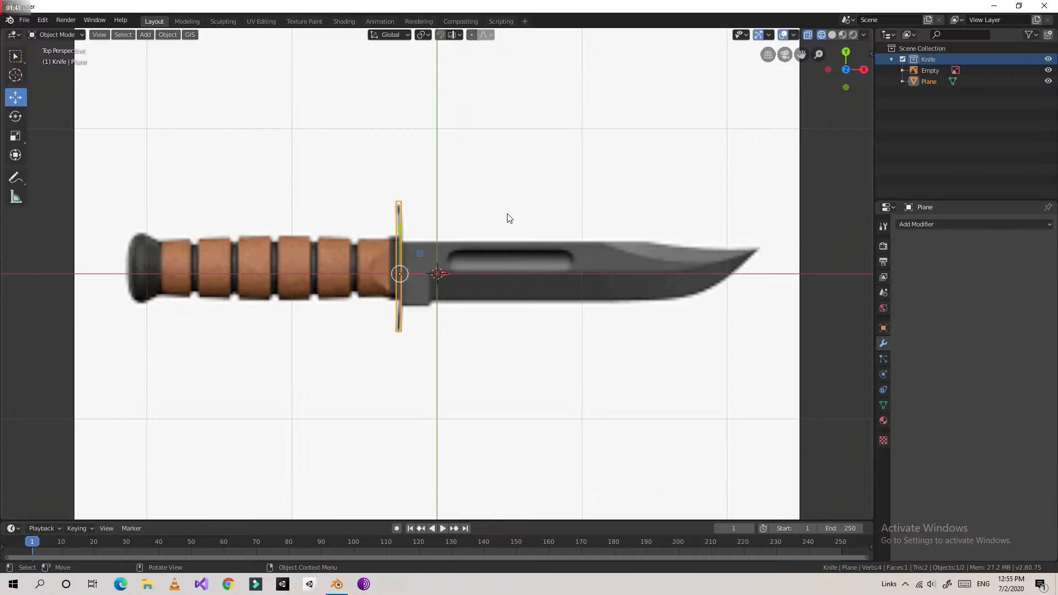
pyautogui.press('z')
pyautogui.click(584, 234)
pyautogui.click(1014, 226)
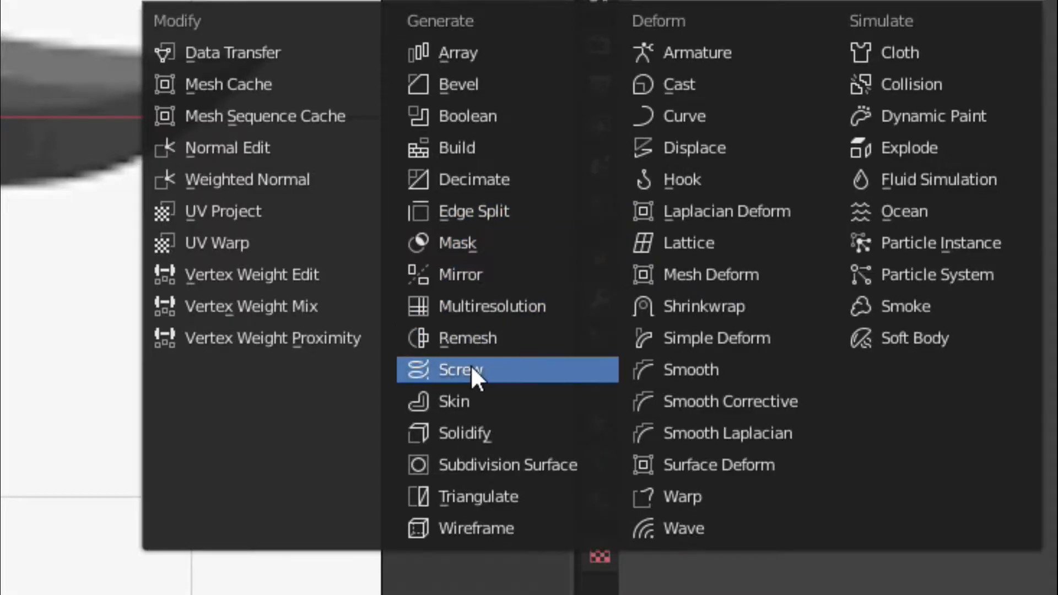
pyautogui.click(830, 334)
pyautogui.click(650, 212)
pyautogui.click(660, 142)
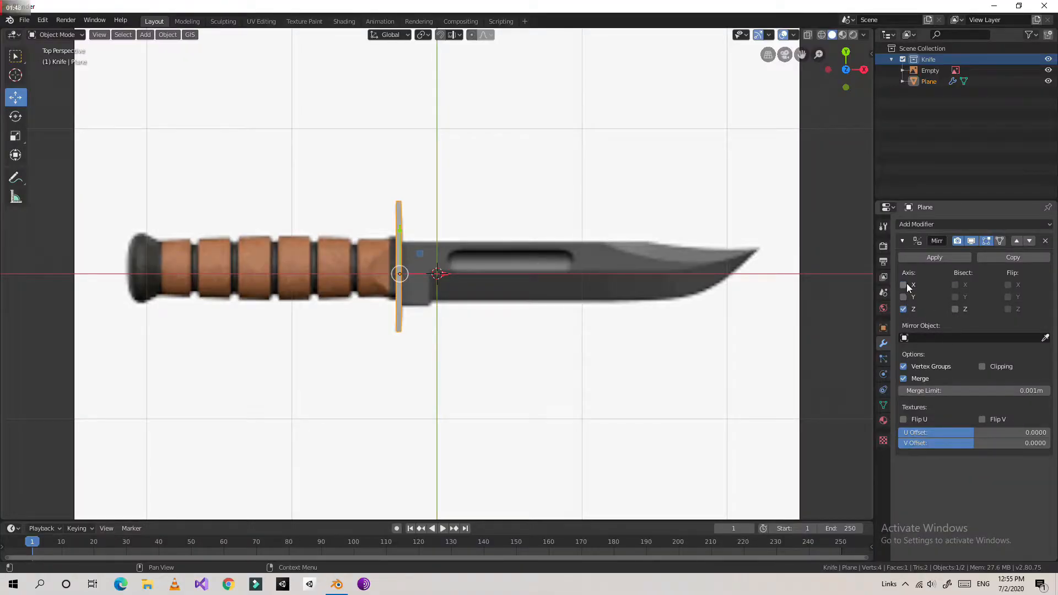
# Enter Edit Mode on the guard strip and enable the Screencast Keys display
pyautogui.moveTo(574, 283); pyautogui.dragTo(644, 225, button='middle')
pyautogui.press('Tab')
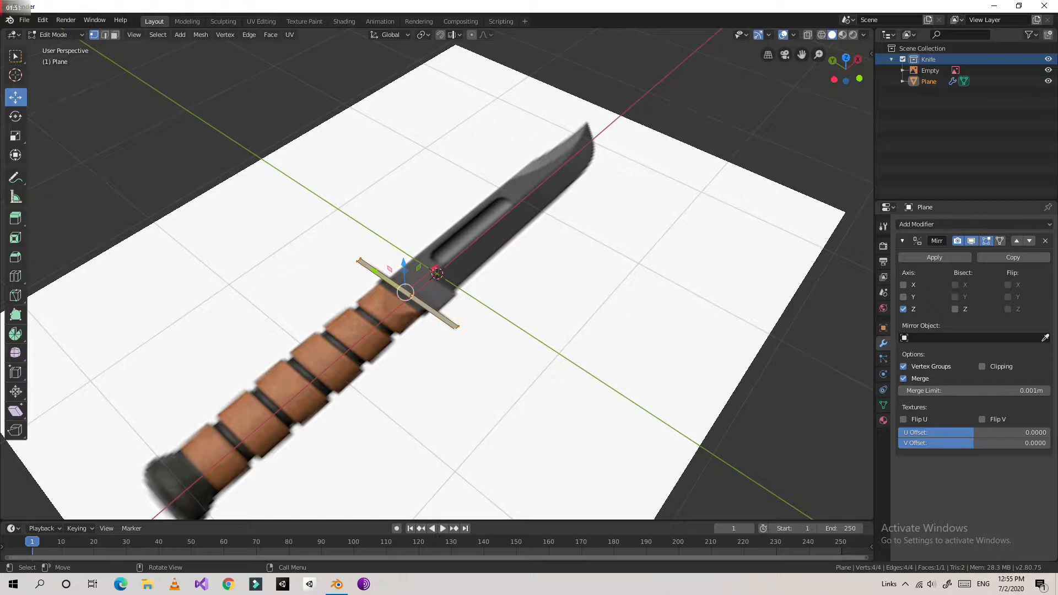
pyautogui.click(874, 53)
pyautogui.click(868, 121)
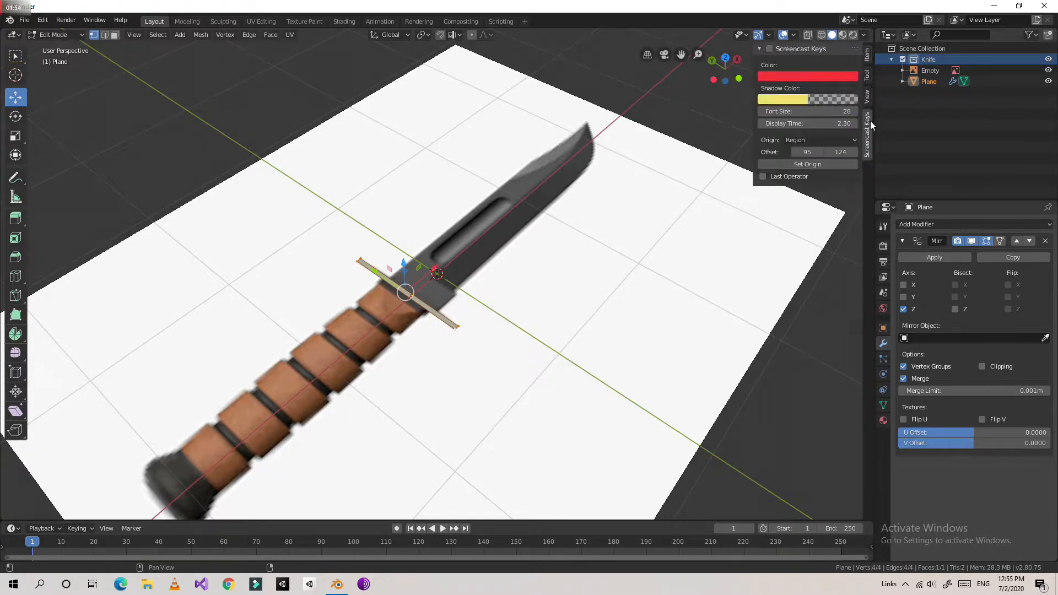
pyautogui.click(761, 48)
# Extrude the guard face upward along its normal by about 0.26 m
pyautogui.moveTo(584, 237)
pyautogui.mouseDown(button='middle')
pyautogui.moveTo(601, 234)
pyautogui.moveTo(589, 232)
pyautogui.mouseUp(button='middle')
pyautogui.press('e')
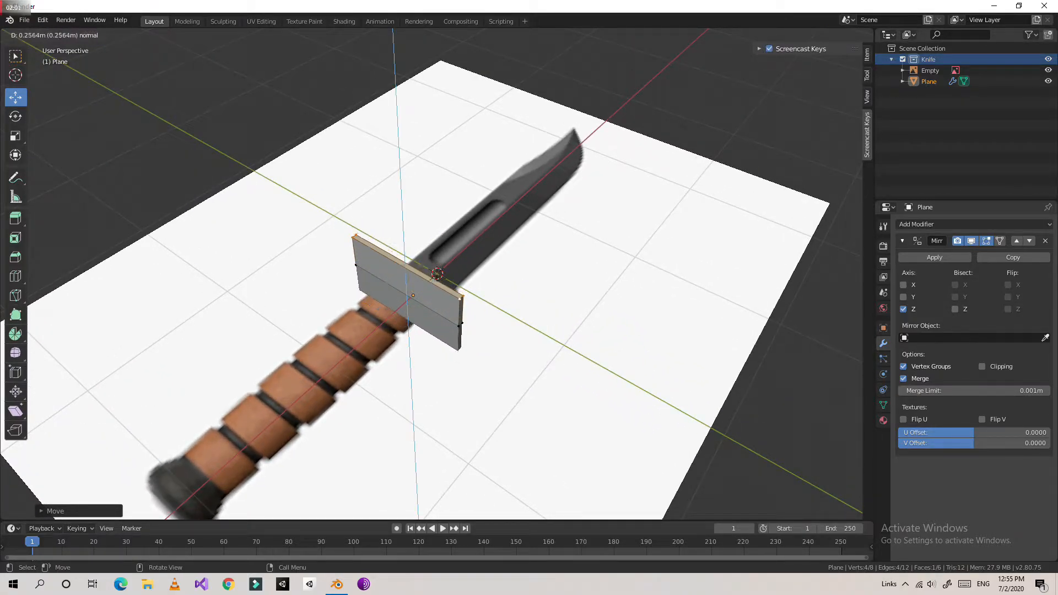
pyautogui.click(584, 237)
# Add one loop cut across the middle of the guard's length and clear the selection
pyautogui.moveTo(584, 237); pyautogui.dragTo(331, 210, button='middle')
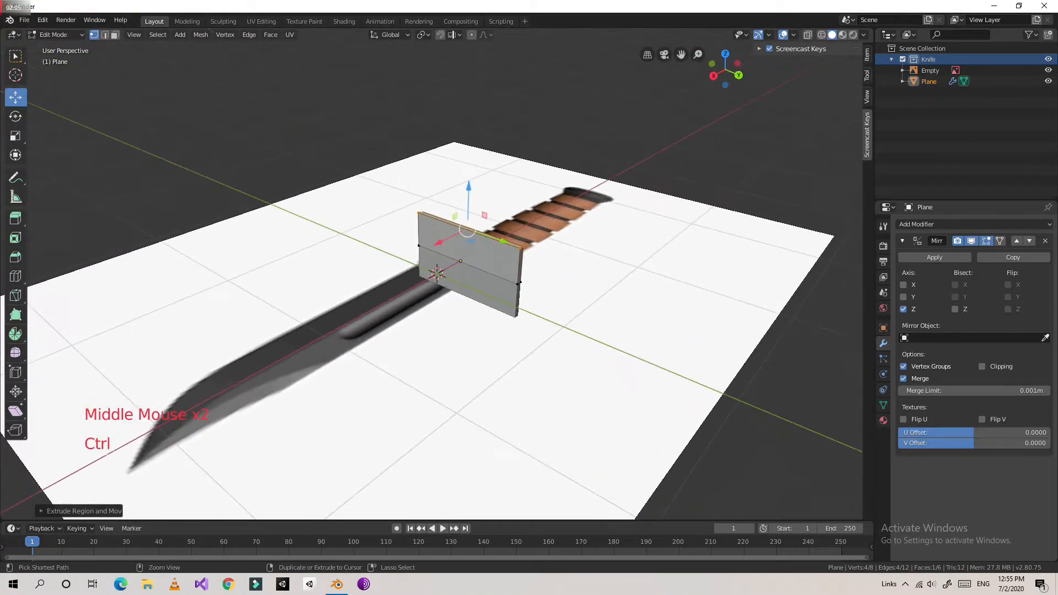
pyautogui.hotkey('ctrl', 'r')
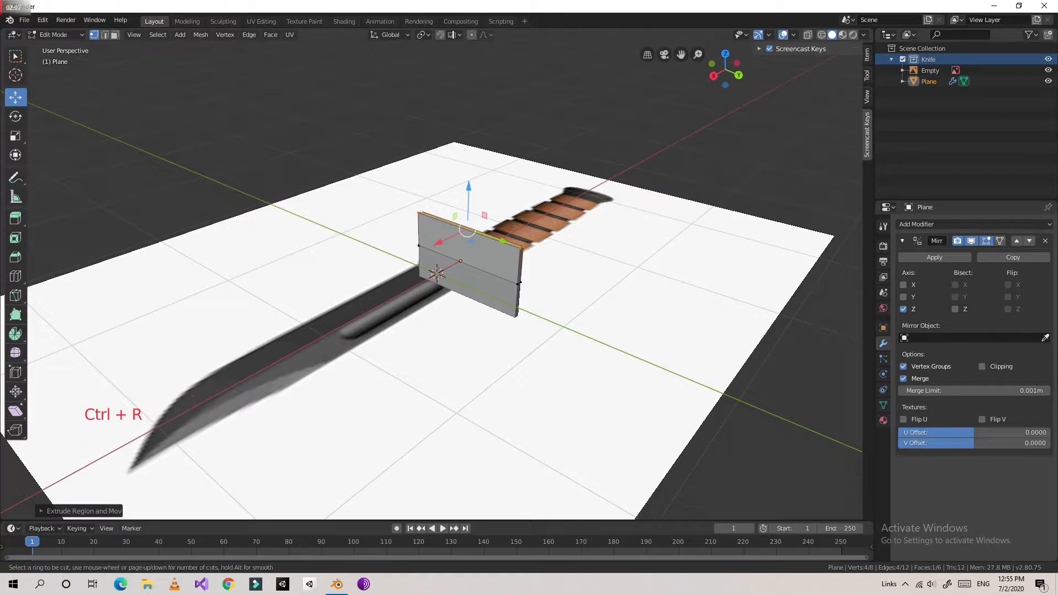
pyautogui.click(471, 250)
pyautogui.click(472, 250)
pyautogui.moveTo(584, 309); pyautogui.dragTo(575, 308, button='middle')
pyautogui.click(575, 308)
# Lower the two upper corner vertices at one end of the guard so its top edge slopes down from the middle
pyautogui.keyDown('ctrl'); pyautogui.click(520, 250); pyautogui.keyUp('ctrl')
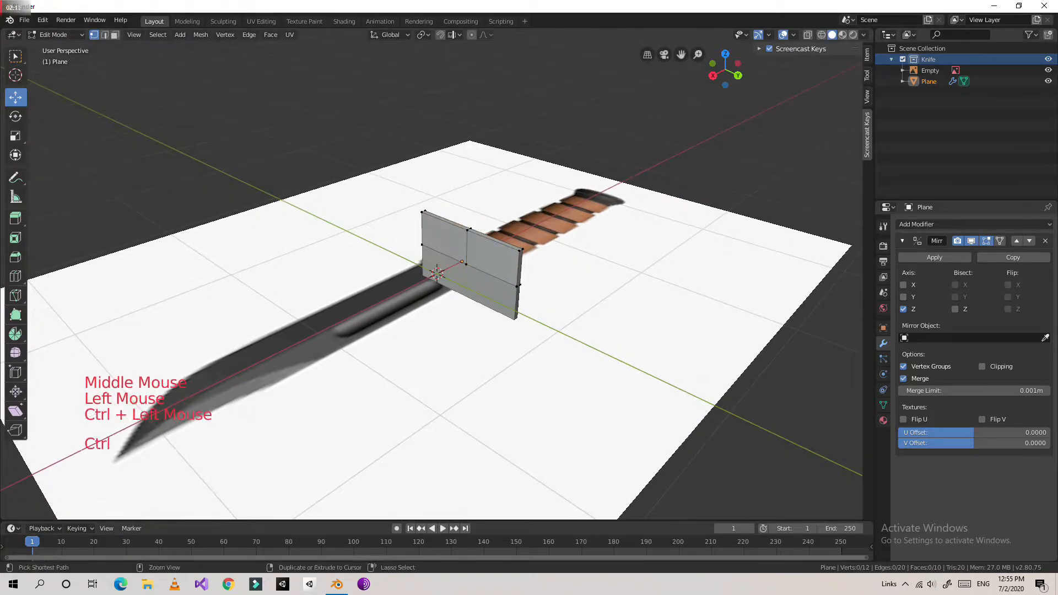
pyautogui.keyDown('ctrl'); pyautogui.click(523, 250); pyautogui.keyUp('ctrl')
pyautogui.moveTo(524, 251); pyautogui.dragTo(489, 257, button='middle')
pyautogui.scroll(3, 562, 272)
pyautogui.keyDown('ctrl'); pyautogui.click(566, 271); pyautogui.keyUp('ctrl')
pyautogui.moveTo(571, 234); pyautogui.dragTo(567, 269)
# Lower the two upper corner vertices at the guard's other end so its top edge slopes down on both sides, and leave Edit Mode
pyautogui.moveTo(566, 269); pyautogui.dragTo(739, 263, button='middle')
pyautogui.click(314, 229)
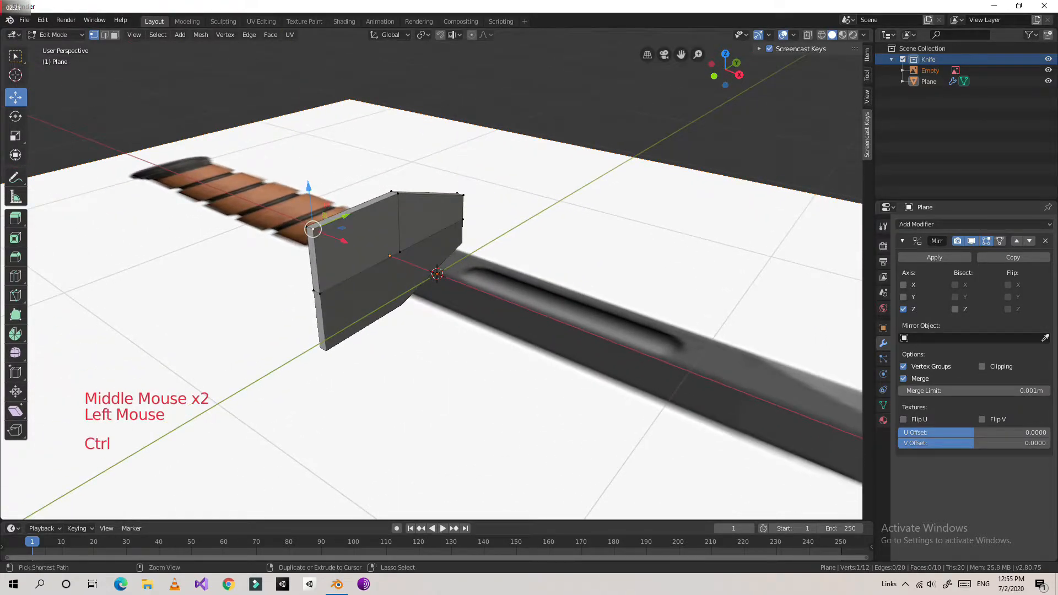
pyautogui.keyDown('ctrl'); pyautogui.click(307, 227); pyautogui.keyUp('ctrl')
pyautogui.press('e')
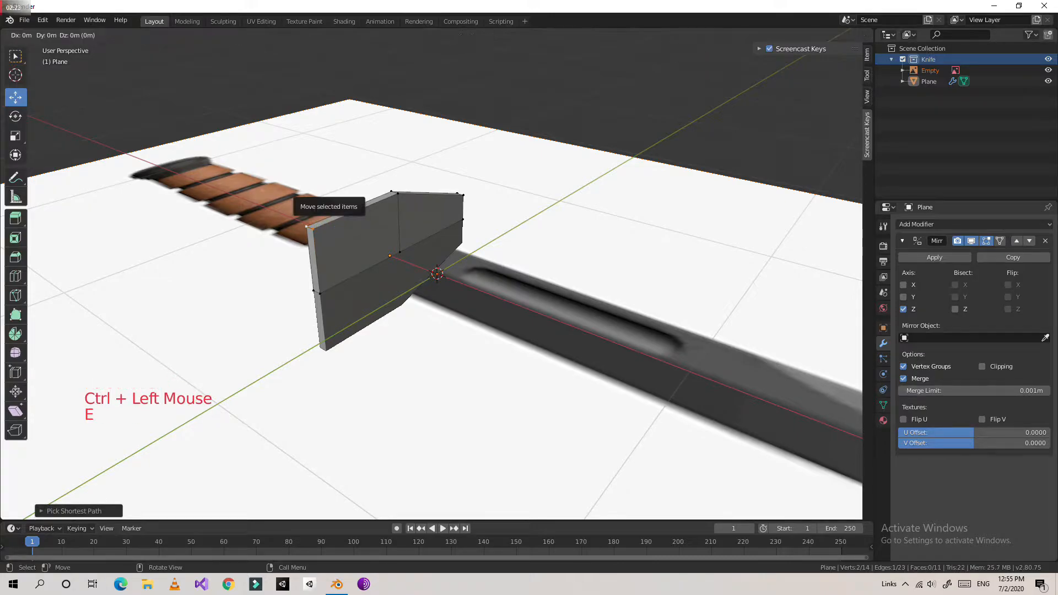
pyautogui.click(307, 226)
pyautogui.hotkey('ctrl', 'z')
pyautogui.hotkey('ctrl', 'z')
pyautogui.moveTo(305, 187); pyautogui.dragTo(307, 219)
pyautogui.click(385, 375)
pyautogui.moveTo(386, 375); pyautogui.dragTo(105, 430, button='middle')
pyautogui.scroll(-3, 375, 342)
pyautogui.moveTo(375, 341); pyautogui.dragTo(533, 230, button='middle')
pyautogui.press('Tab')
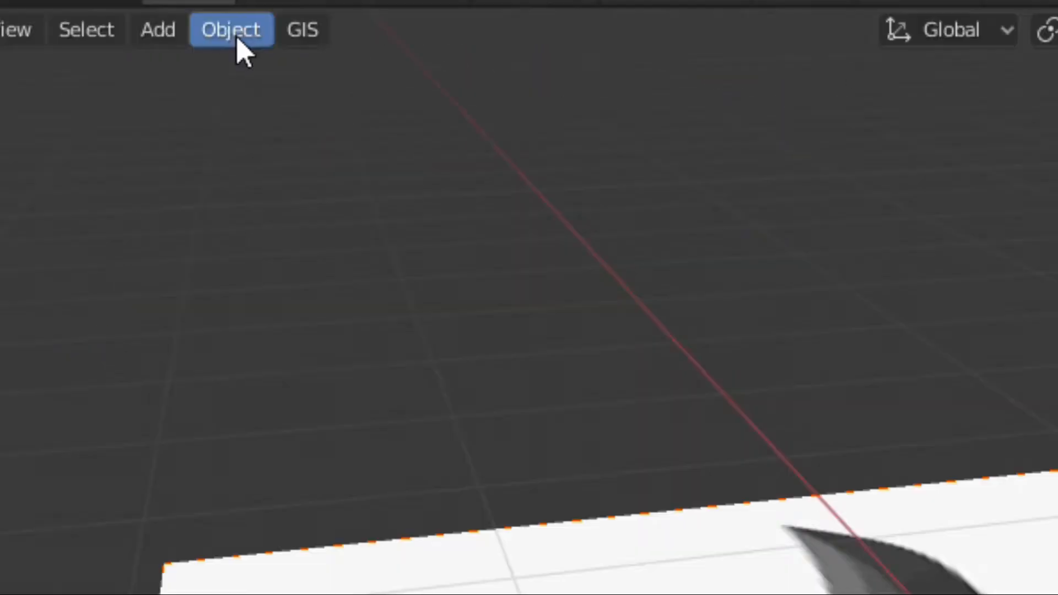
# Add a cylinder mesh and scale it to 0.200 in X and Y for the handle
pyautogui.click(148, 35)
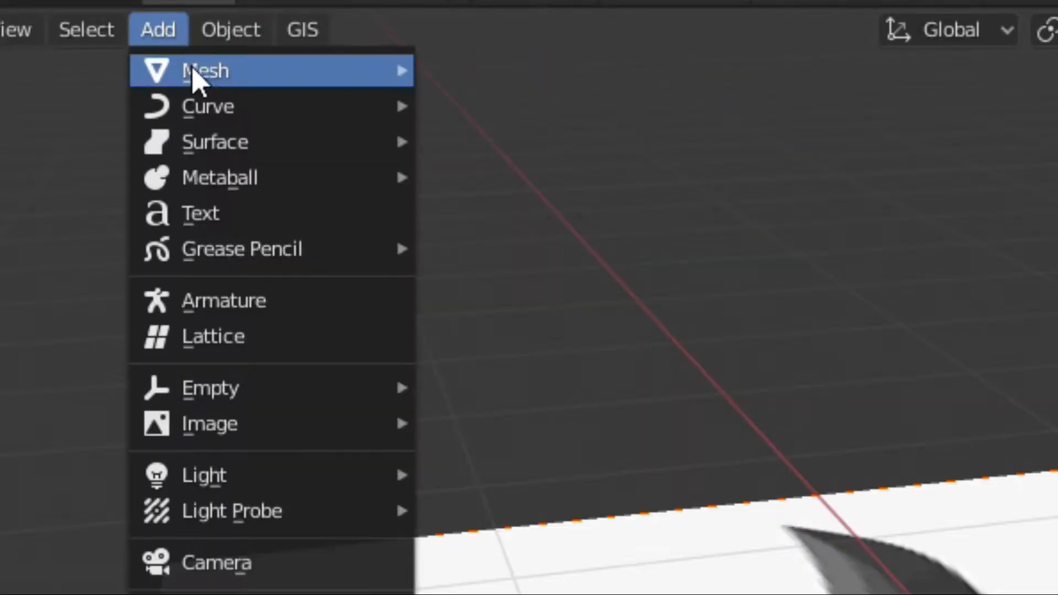
pyautogui.moveTo(215, 69)
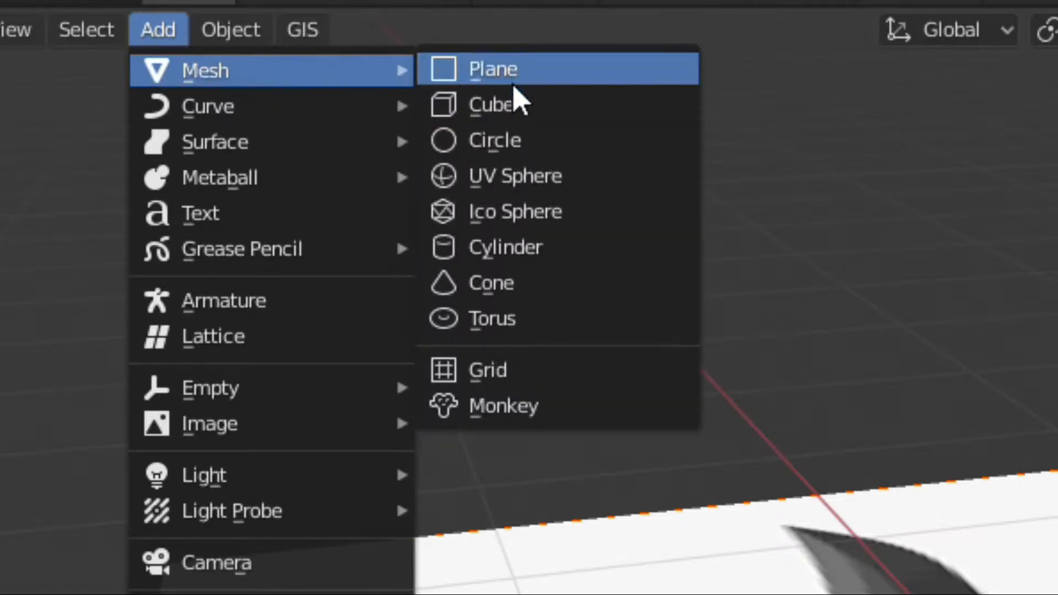
pyautogui.click(515, 247)
pyautogui.moveTo(435, 210); pyautogui.dragTo(229, 314, button='middle')
pyautogui.scroll(-2, 200, 312)
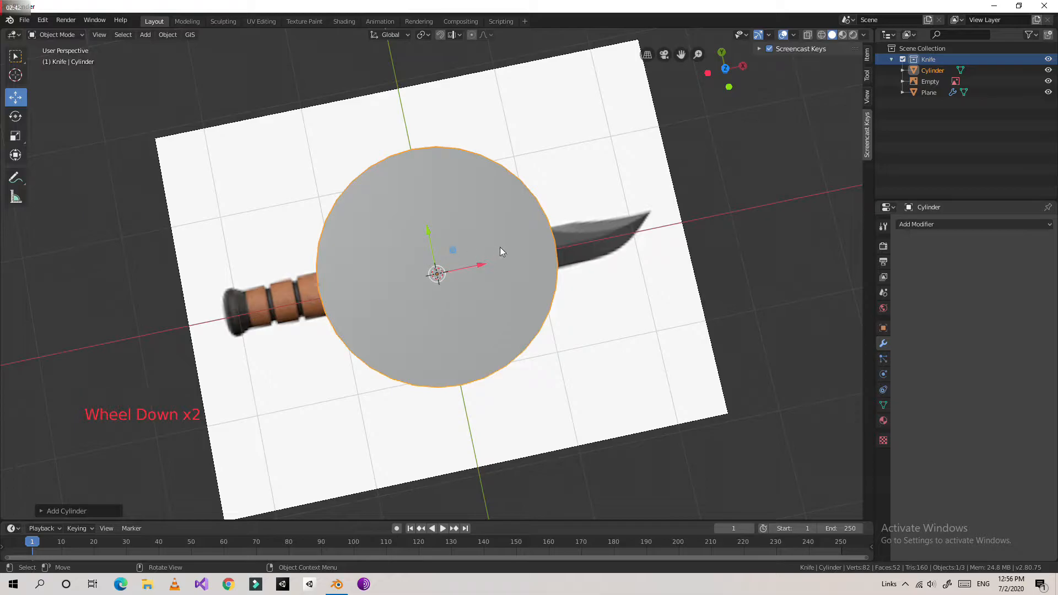
pyautogui.scroll(-2, 501, 252)
pyautogui.moveTo(519, 244); pyautogui.dragTo(499, 251, button='middle')
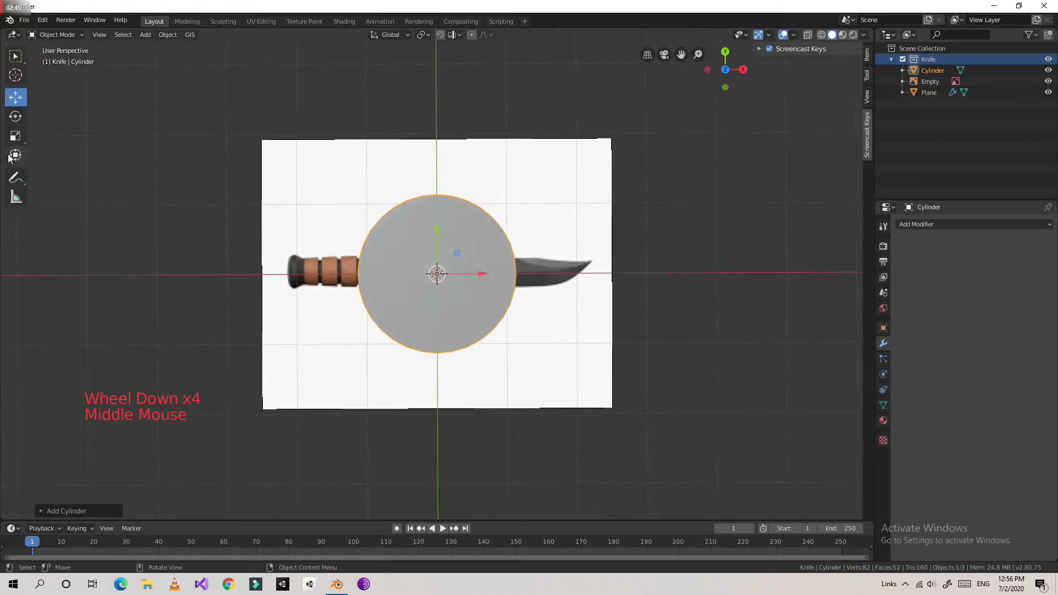
pyautogui.click(15, 135)
pyautogui.keyDown('ctrl'); pyautogui.moveTo(458, 253); pyautogui.dragTo(474, 263); pyautogui.keyUp('ctrl')
pyautogui.moveTo(474, 259); pyautogui.dragTo(528, 260, button='middle')
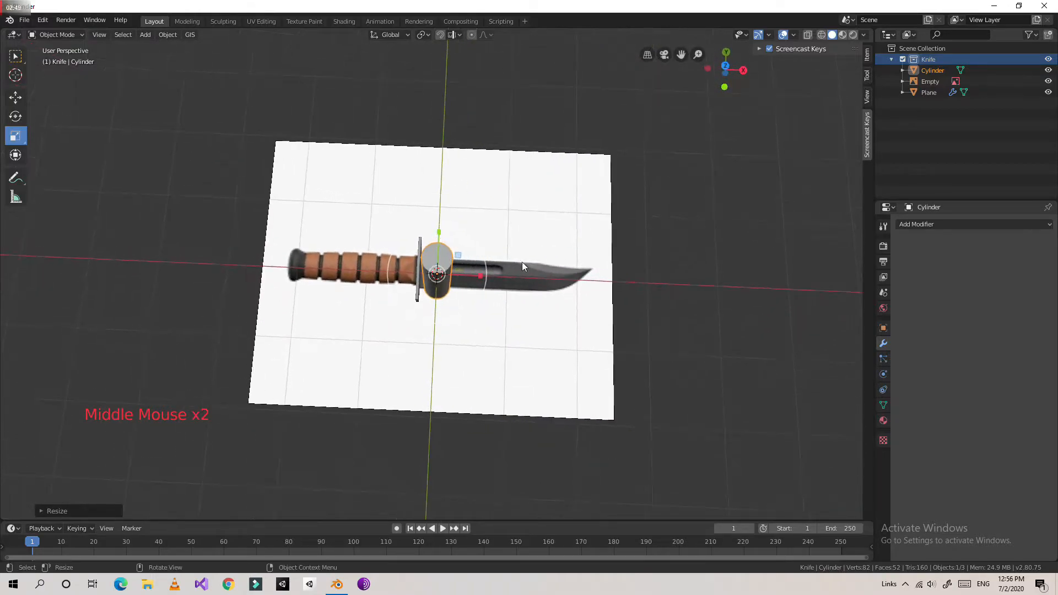
# Set the cylinder's Y rotation to 90° so it lies along the knife
pyautogui.click(884, 327)
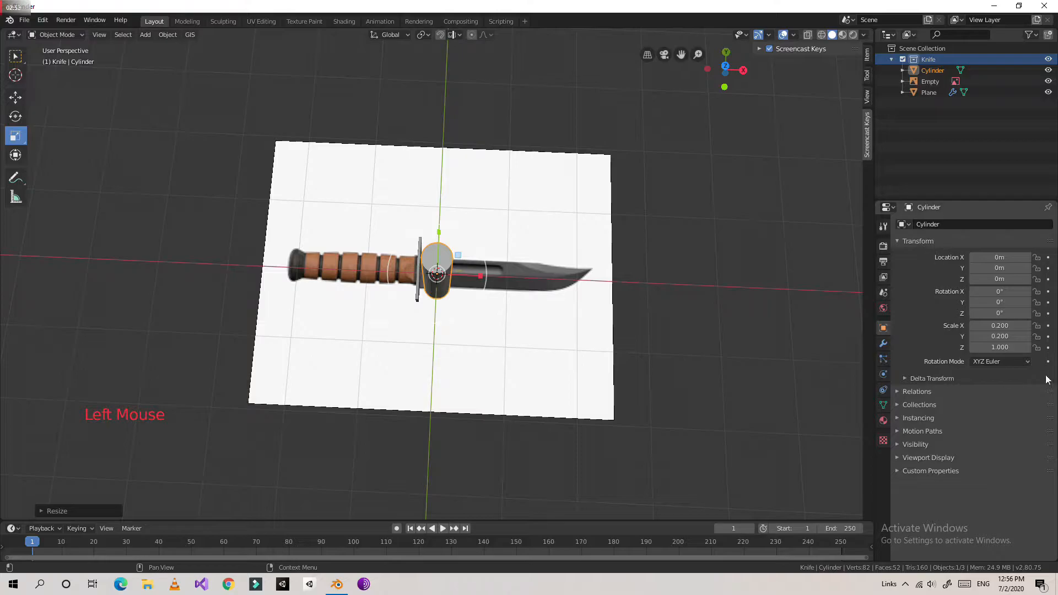
pyautogui.click(995, 302)
pyautogui.write('90')
pyautogui.press('Return')
pyautogui.moveTo(689, 275); pyautogui.dragTo(607, 270, button='middle')
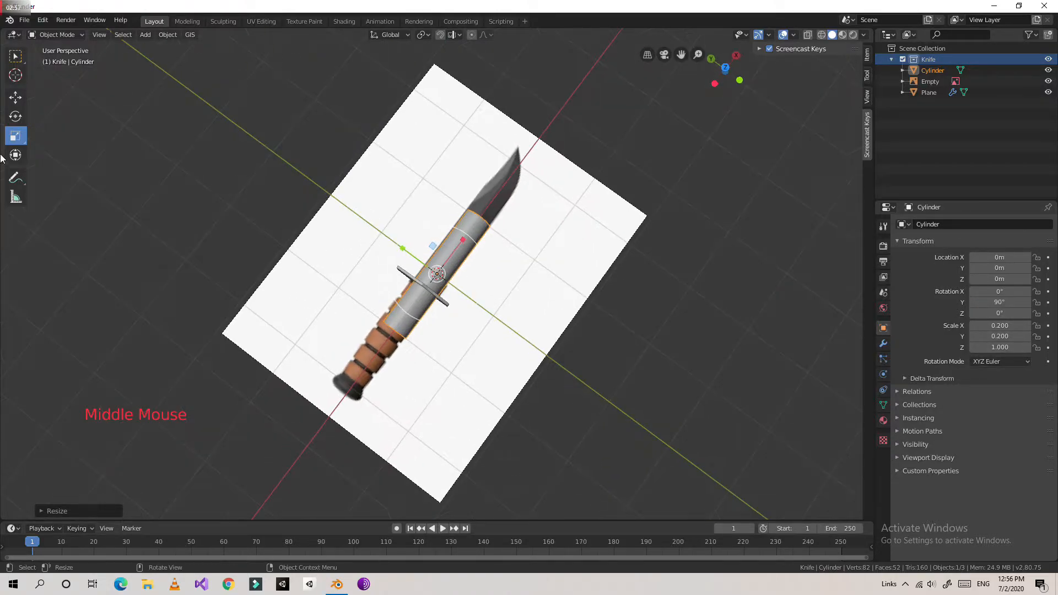
# Move the cylinder along X to -1 m, over the handle in the reference image
pyautogui.click(16, 97)
pyautogui.moveTo(419, 231)
pyautogui.mouseDown(button='middle')
pyautogui.moveTo(406, 158)
pyautogui.moveTo(427, 106)
pyautogui.moveTo(430, 248)
pyautogui.mouseUp(button='middle')
pyautogui.keyDown('ctrl'); pyautogui.moveTo(452, 252); pyautogui.dragTo(430, 296); pyautogui.keyUp('ctrl')
pyautogui.moveTo(430, 296); pyautogui.dragTo(624, 276, button='middle')
# Shorten the cylinder along its length to a Z scale of 0.200
pyautogui.click(22, 136)
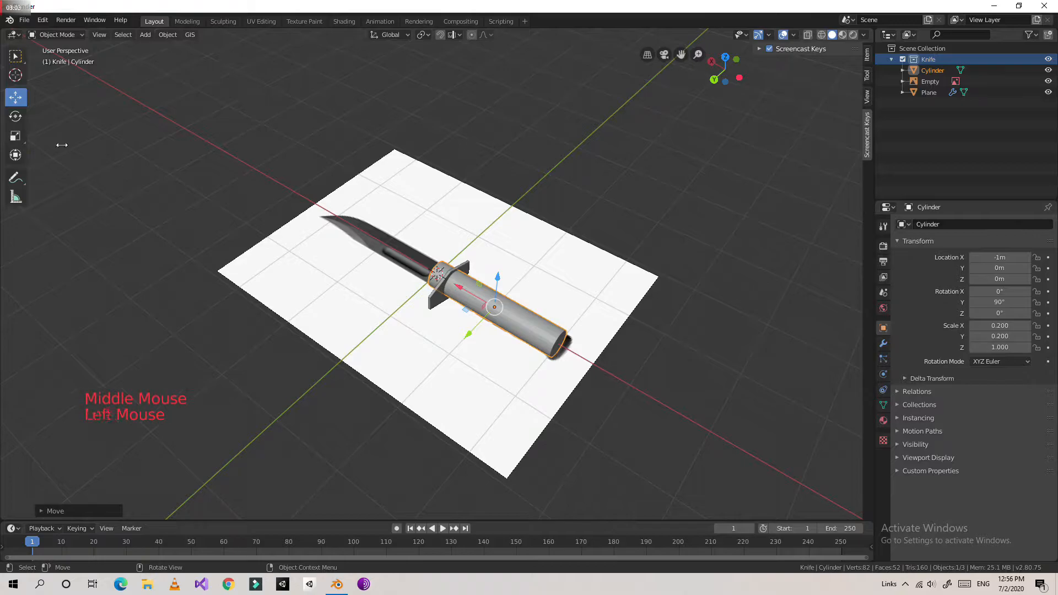
pyautogui.click(11, 143)
pyautogui.click(15, 155)
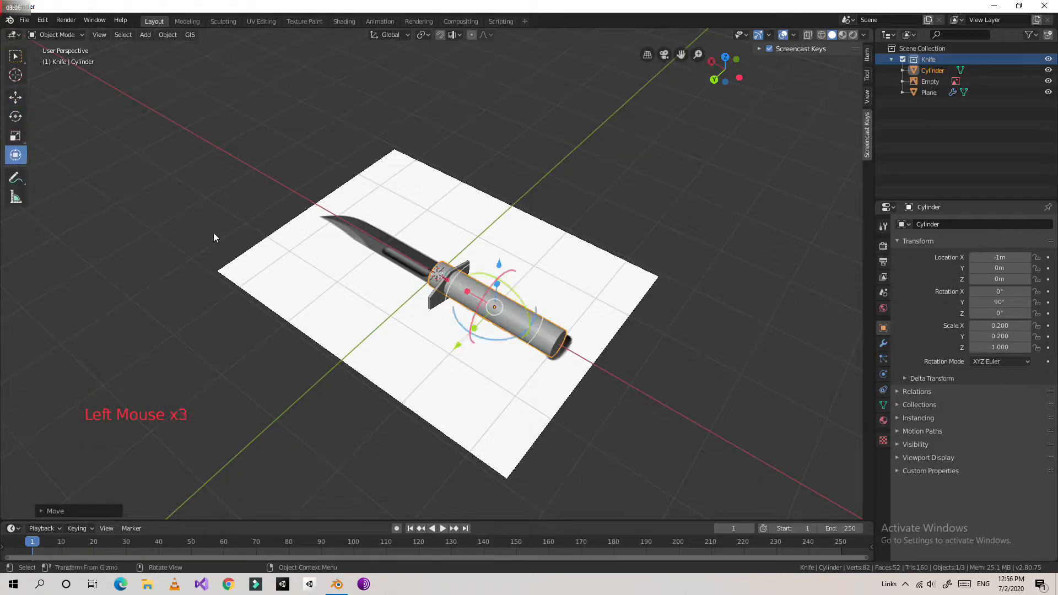
pyautogui.click(16, 136)
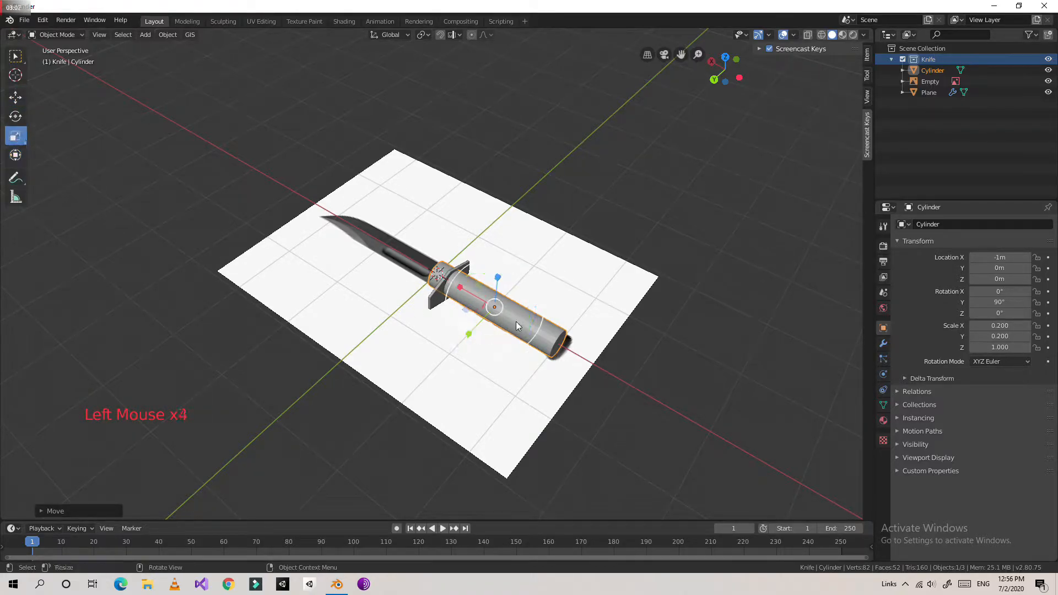
pyautogui.moveTo(451, 285); pyautogui.dragTo(481, 299)
pyautogui.hotkey('ctrl', 'z')
pyautogui.moveTo(480, 300); pyautogui.dragTo(24, 171, button='middle')
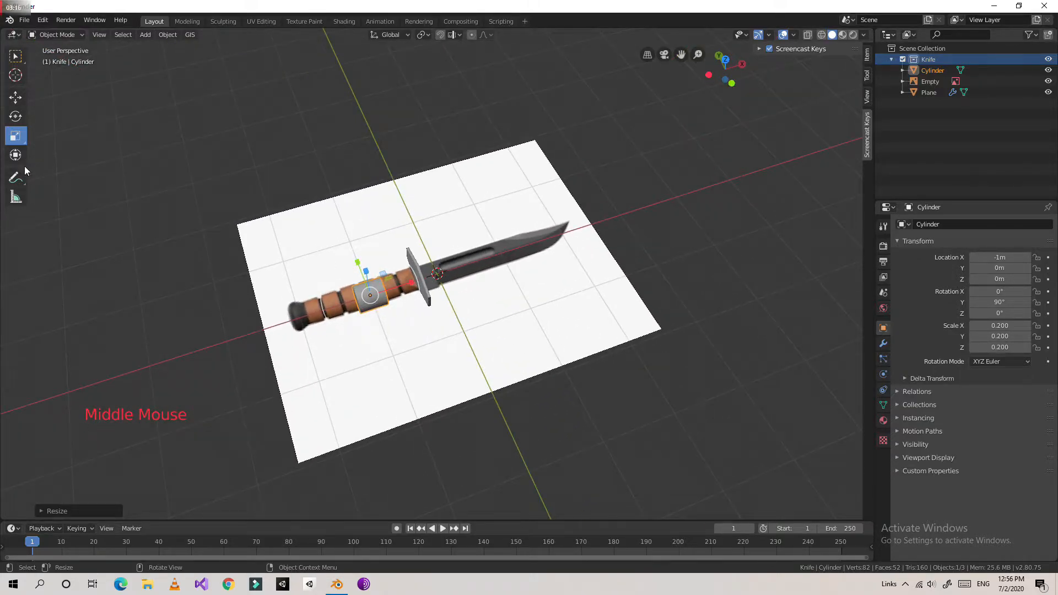
# Move the cylinder against the guard at about X -0.463 m and Y 0.055 m, centred on the handle
pyautogui.click(15, 98)
pyautogui.moveTo(412, 282); pyautogui.dragTo(446, 271)
pyautogui.moveTo(446, 271); pyautogui.dragTo(414, 316, button='middle')
pyautogui.moveTo(409, 245); pyautogui.dragTo(408, 241)
pyautogui.scroll(2, 402, 238)
pyautogui.scroll(3, 402, 238)
pyautogui.moveTo(361, 233); pyautogui.dragTo(602, 227, button='middle')
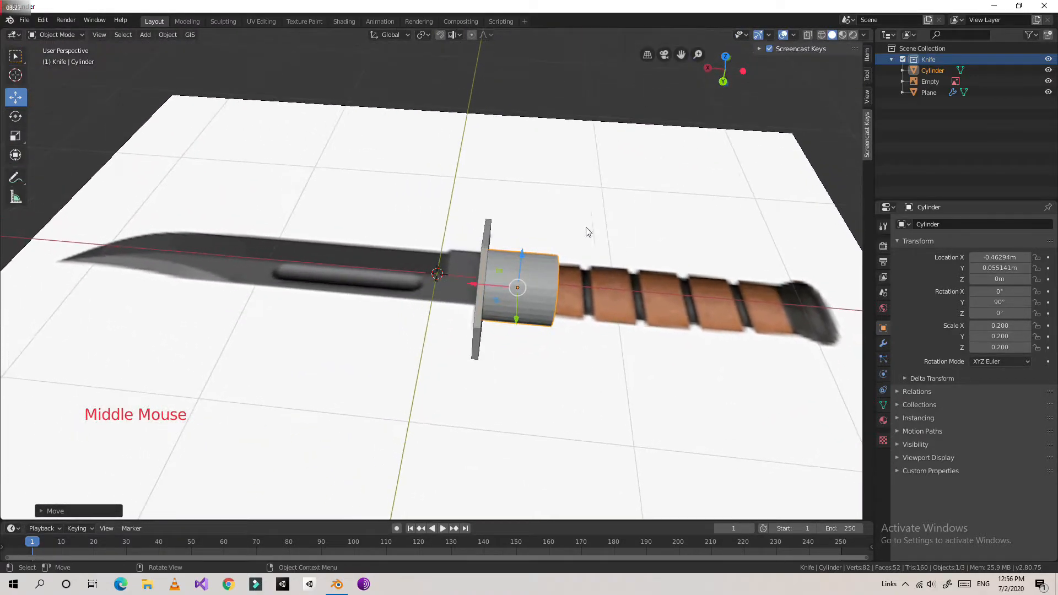
# Scale the cylinder's length to about 0.171 in Z and shift it along X to about -0.432 m, tight against the guard
pyautogui.click(16, 136)
pyautogui.moveTo(482, 284); pyautogui.dragTo(491, 283)
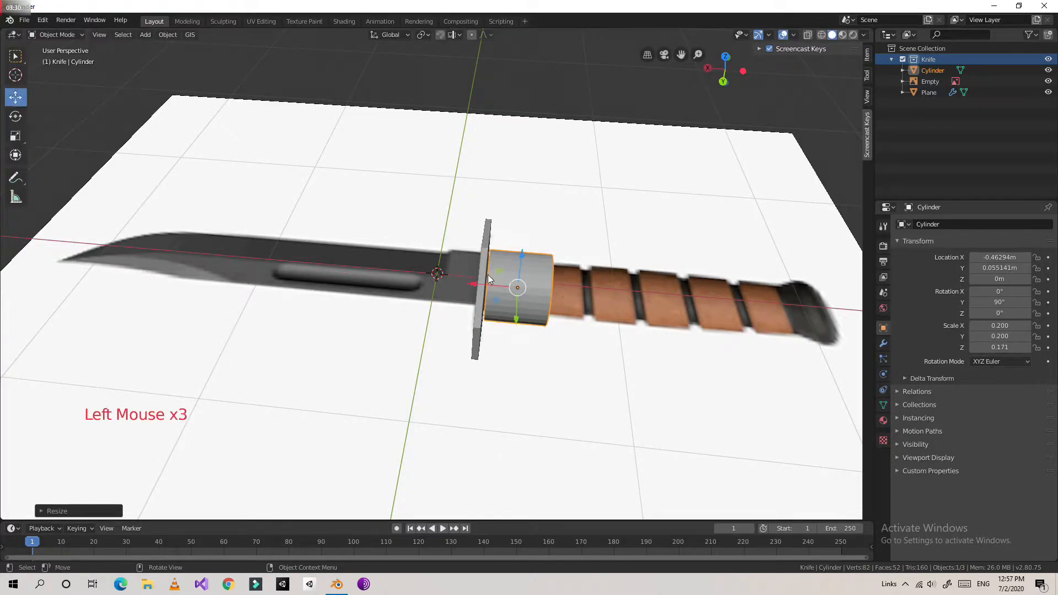
pyautogui.click(15, 97)
pyautogui.moveTo(532, 267); pyautogui.dragTo(527, 266)
pyautogui.moveTo(526, 266); pyautogui.dragTo(320, 308, button='middle')
pyautogui.scroll(2, 329, 276)
pyautogui.scroll(-3, 388, 299)
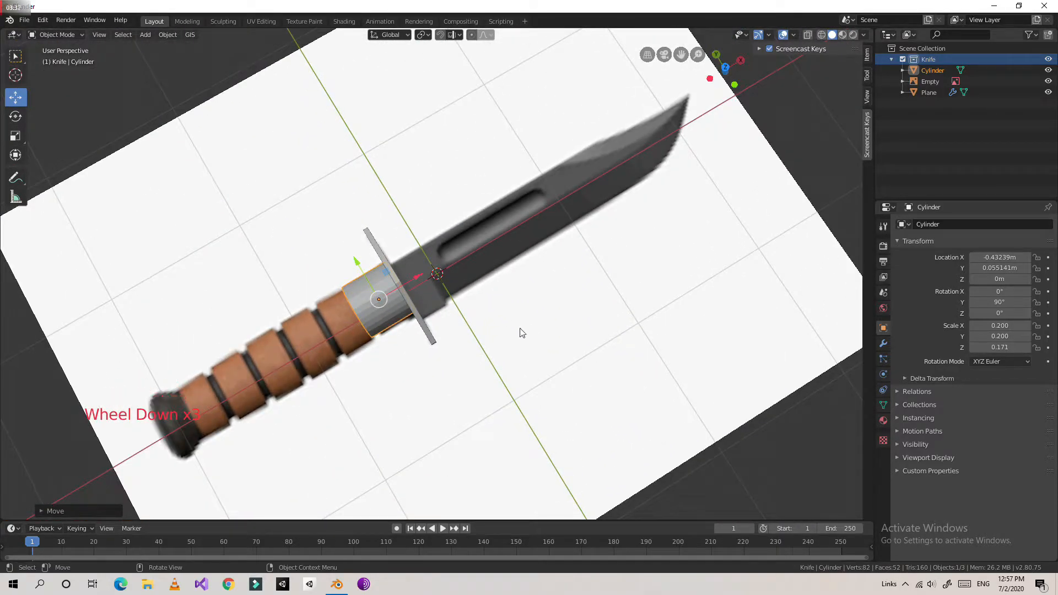
# Enter Edit Mode on the cylinder with face selection and select its end face away from the guard
pyautogui.press('Tab')
pyautogui.moveTo(485, 327); pyautogui.dragTo(493, 278, button='middle')
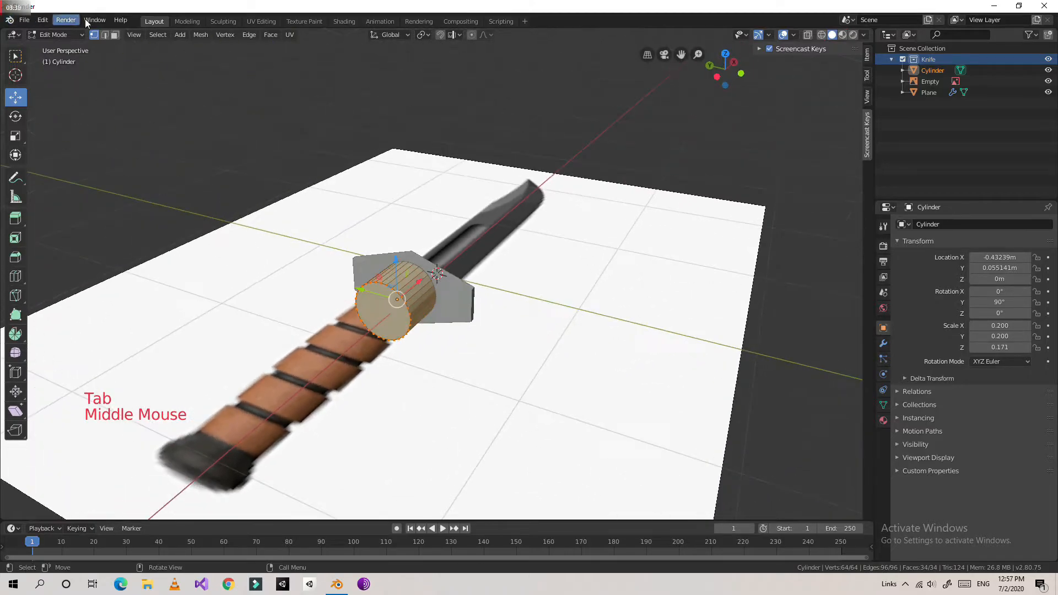
pyautogui.click(116, 35)
pyautogui.press('Tab')
pyautogui.click(380, 319)
pyautogui.press('Tab')
pyautogui.click(380, 319)
pyautogui.moveTo(381, 319); pyautogui.dragTo(457, 315, button='middle')
pyautogui.moveTo(510, 347); pyautogui.dragTo(493, 302, button='middle')
# Inset the cylinder's end face slightly and extrude it as the first narrow groove, adjusting its length along X to the reference
pyautogui.press('i')
pyautogui.hotkey('ctrl', 'z')
pyautogui.press('i')
pyautogui.click(504, 307)
pyautogui.scroll(-1, 430, 276)
pyautogui.press('e')
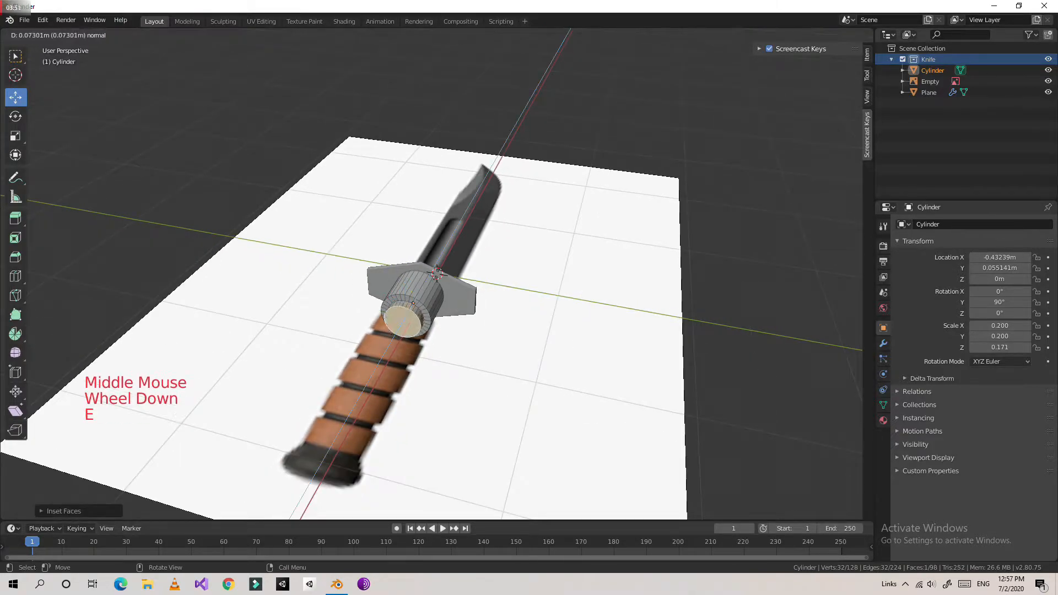
pyautogui.click(480, 315)
pyautogui.moveTo(479, 315); pyautogui.dragTo(393, 363, button='middle')
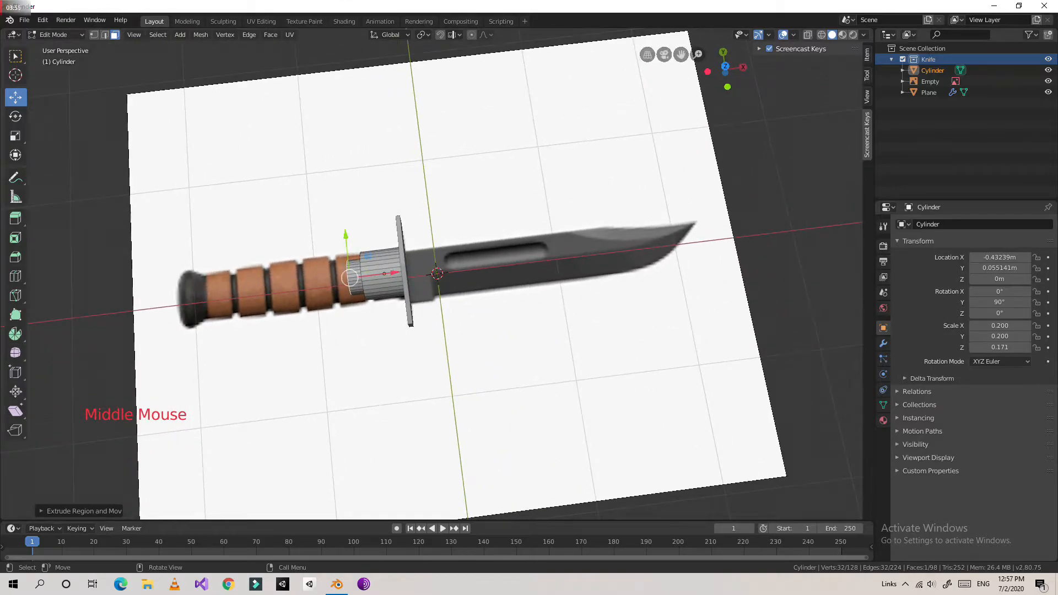
pyautogui.moveTo(350, 277); pyautogui.dragTo(352, 277)
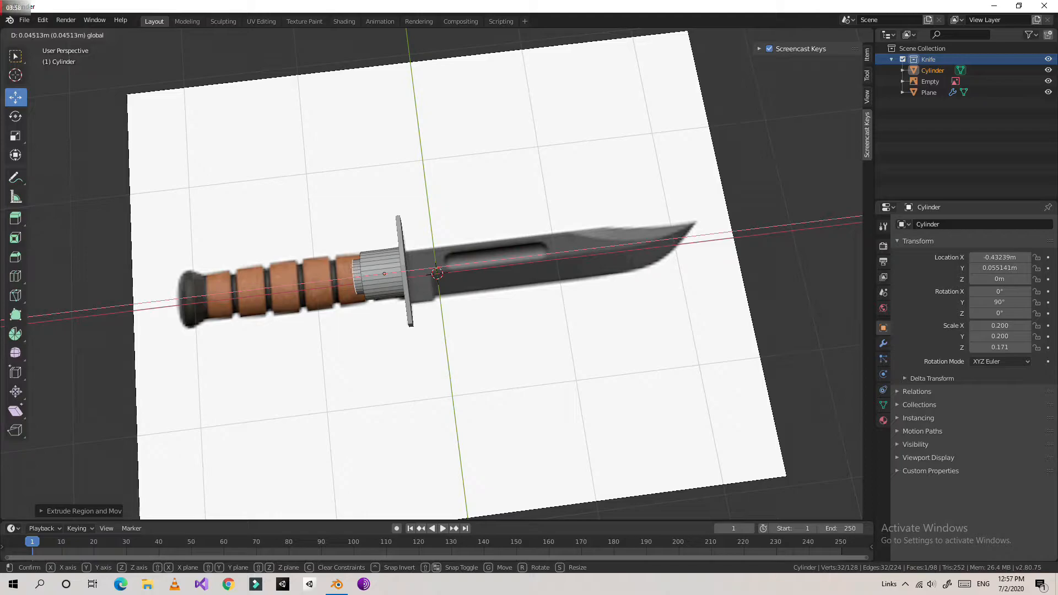
pyautogui.moveTo(397, 273); pyautogui.dragTo(397, 272)
# Inset the end face past its centre to widen it to the grip's radius, and extrude it about 0.34 m as the second grip section
pyautogui.moveTo(397, 272); pyautogui.dragTo(480, 221, button='middle')
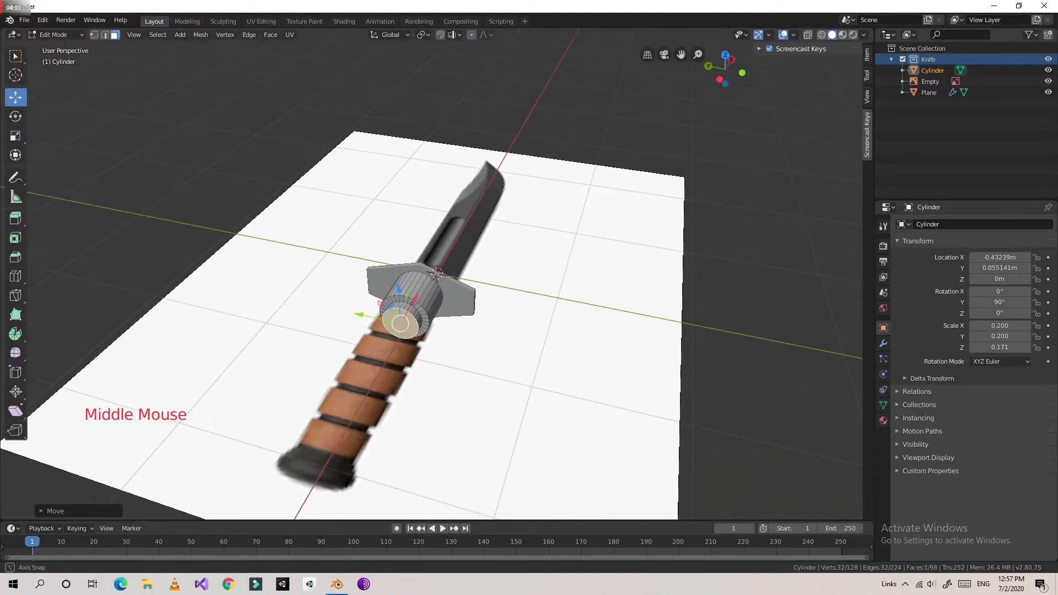
pyautogui.press('i')
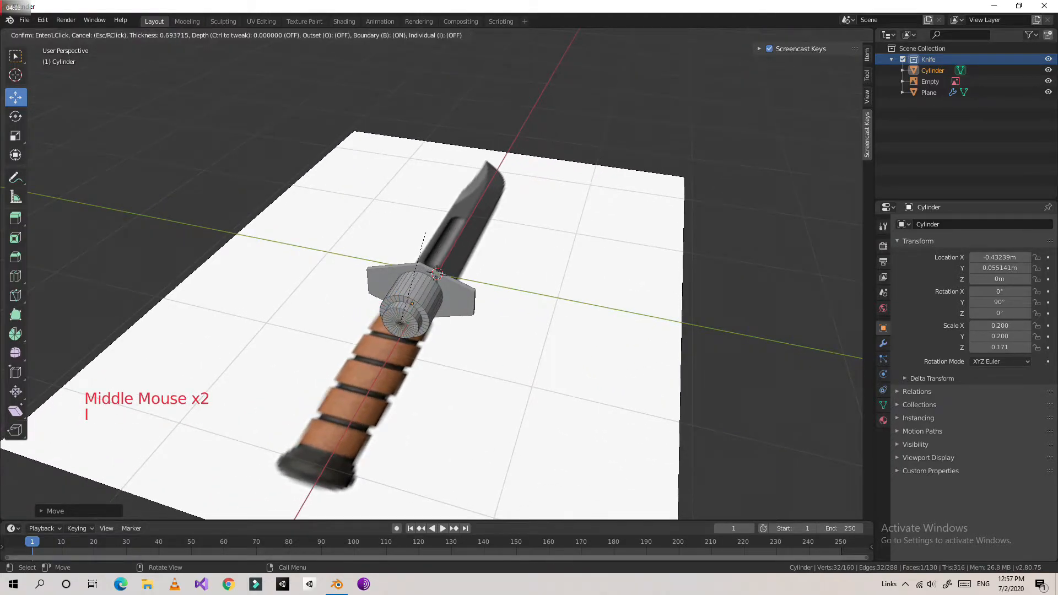
pyautogui.click(408, 253)
pyautogui.moveTo(409, 253); pyautogui.dragTo(353, 278, button='middle')
pyautogui.press('e')
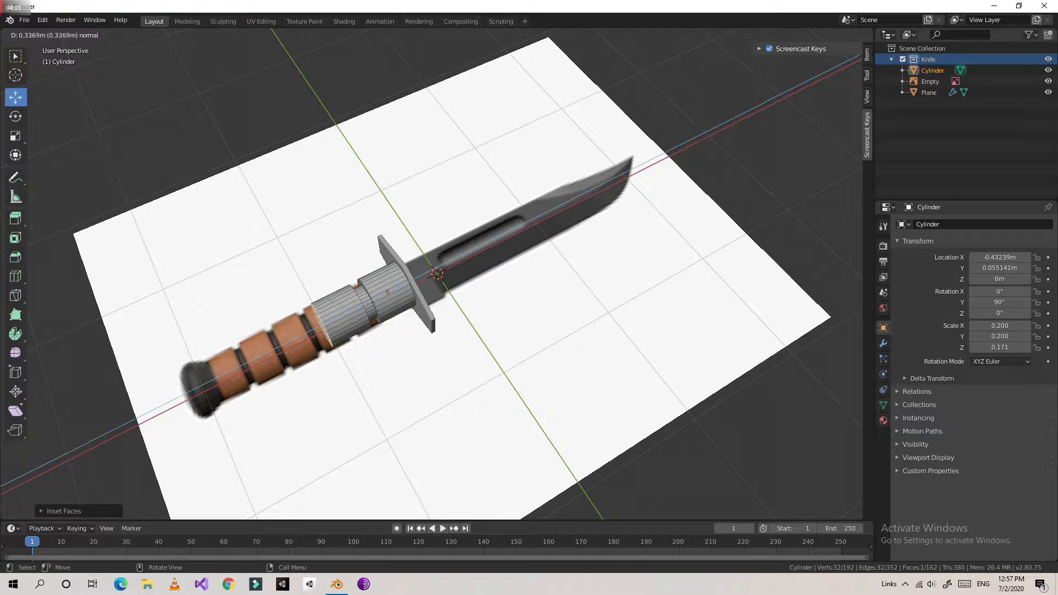
pyautogui.click(307, 301)
pyautogui.moveTo(307, 301); pyautogui.dragTo(496, 275, button='middle')
pyautogui.press('i')
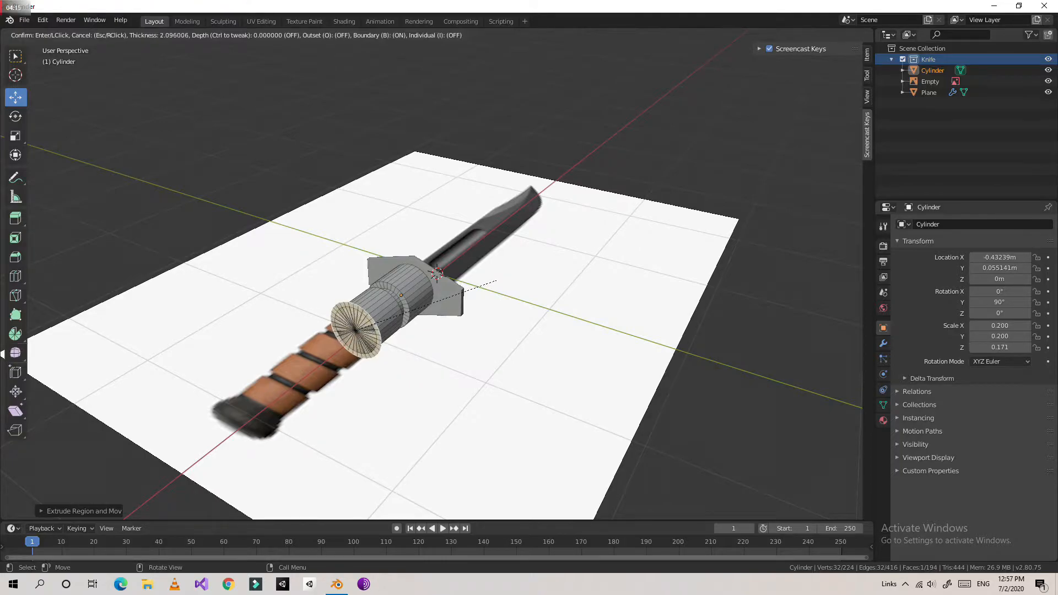
pyautogui.click(496, 281)
pyautogui.hotkey('ctrl', 'z')
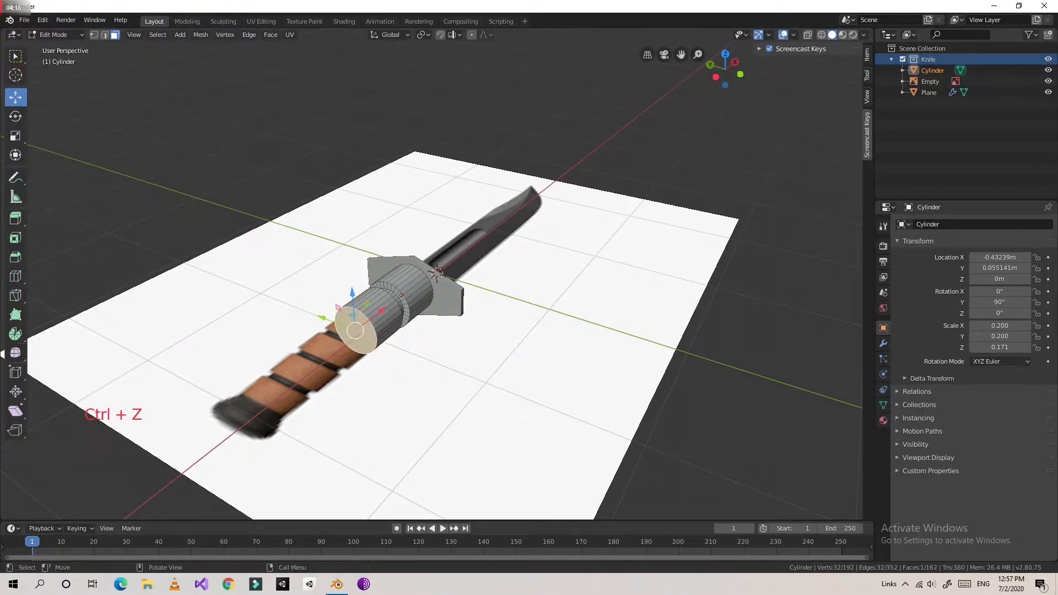
# Inset the second grip section's end face slightly and extrude it about 0.12 m as the next groove
pyautogui.press('i')
pyautogui.click(490, 284)
pyautogui.moveTo(490, 283); pyautogui.dragTo(424, 293, button='middle')
pyautogui.press('e')
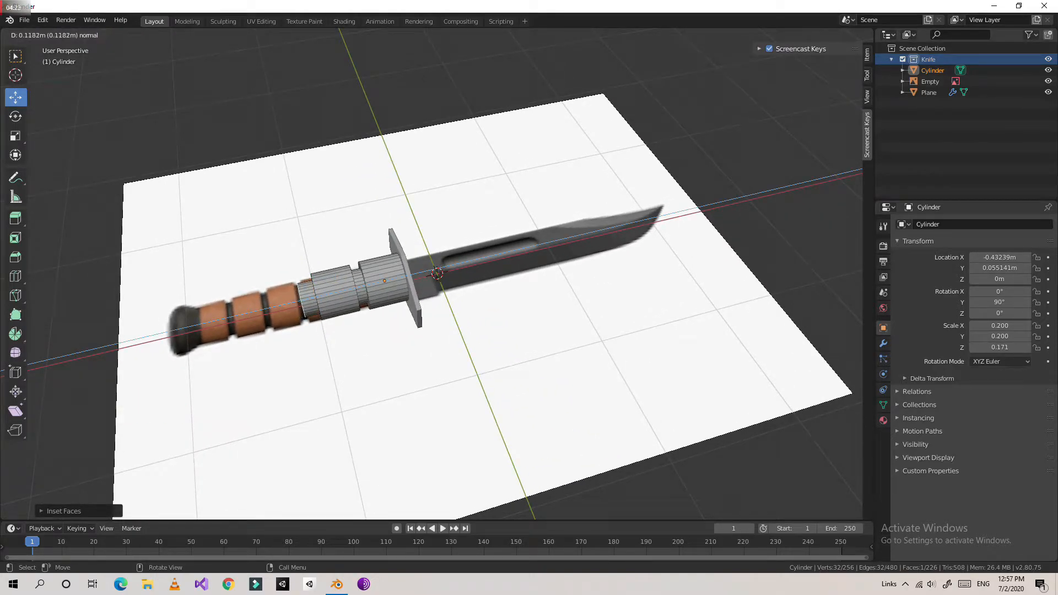
pyautogui.click(413, 294)
pyautogui.moveTo(413, 294); pyautogui.dragTo(484, 292, button='middle')
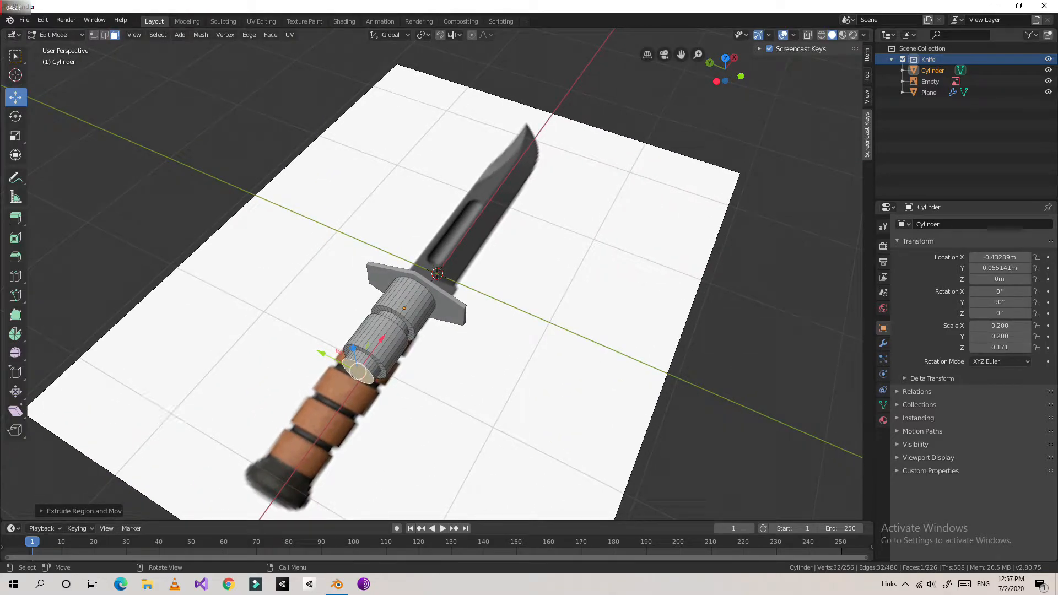
pyautogui.press('i')
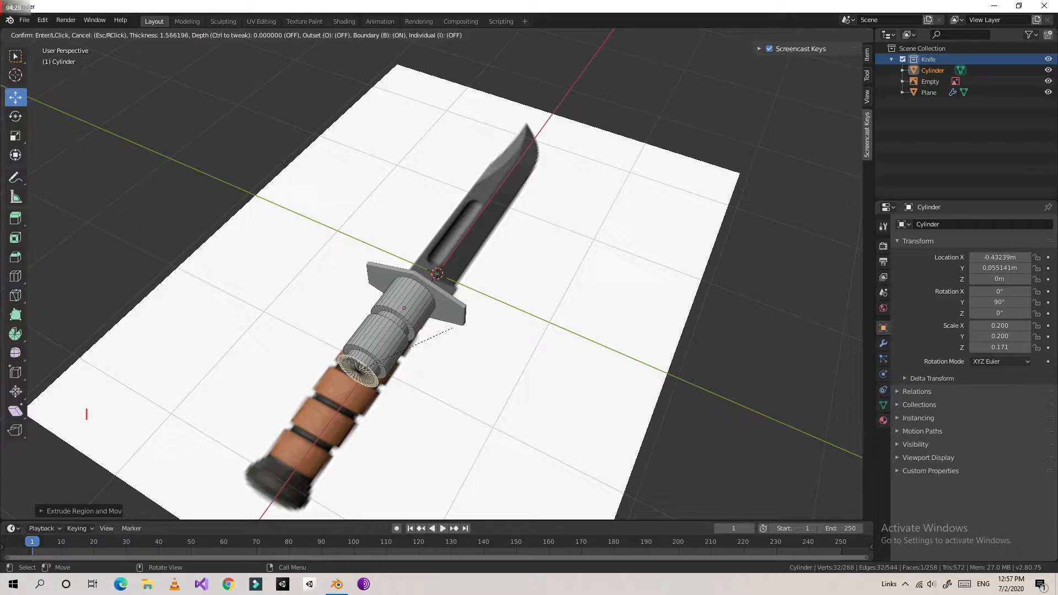
pyautogui.click(453, 329)
pyautogui.moveTo(453, 329); pyautogui.dragTo(381, 275, button='middle')
pyautogui.press('e')
pyautogui.click(355, 332)
pyautogui.scroll(3, 384, 292)
pyautogui.scroll(-4, 380, 276)
pyautogui.hotkey('ctrl', 'z')
pyautogui.hotkey('ctrl', 'z')
pyautogui.press('i')
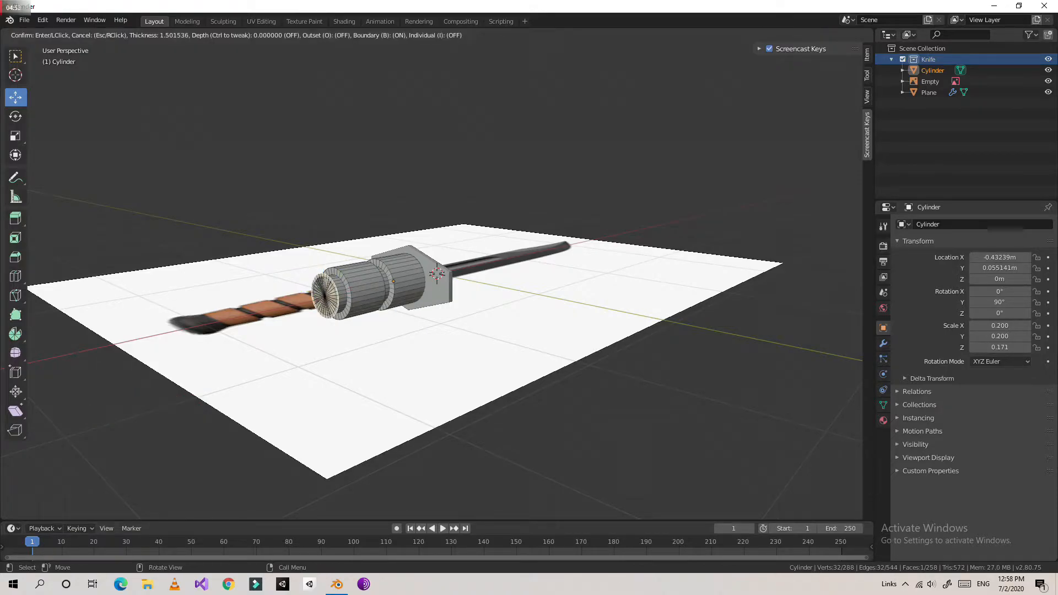
pyautogui.click(322, 298)
pyautogui.hotkey('ctrl', 'z')
# Inset the second groove's end face past its centre to widen it, and extrude it as the third grip section
pyautogui.moveTo(325, 299); pyautogui.dragTo(257, 408, button='middle')
pyautogui.press('i')
pyautogui.click(384, 324)
pyautogui.press('e')
pyautogui.click(306, 360)
# Inset the third grip section's end face slightly and extrude it as the third groove
pyautogui.moveTo(590, 417); pyautogui.dragTo(634, 356, button='middle')
pyautogui.press('i')
pyautogui.click(629, 352)
pyautogui.press('e')
pyautogui.click(651, 365)
pyautogui.press('i')
pyautogui.click(609, 418)
pyautogui.hotkey('ctrl', 'z')
# Widen the third groove's end face with an inset, extrude it as the fourth grip section and adjust its end to the reference
pyautogui.press('i')
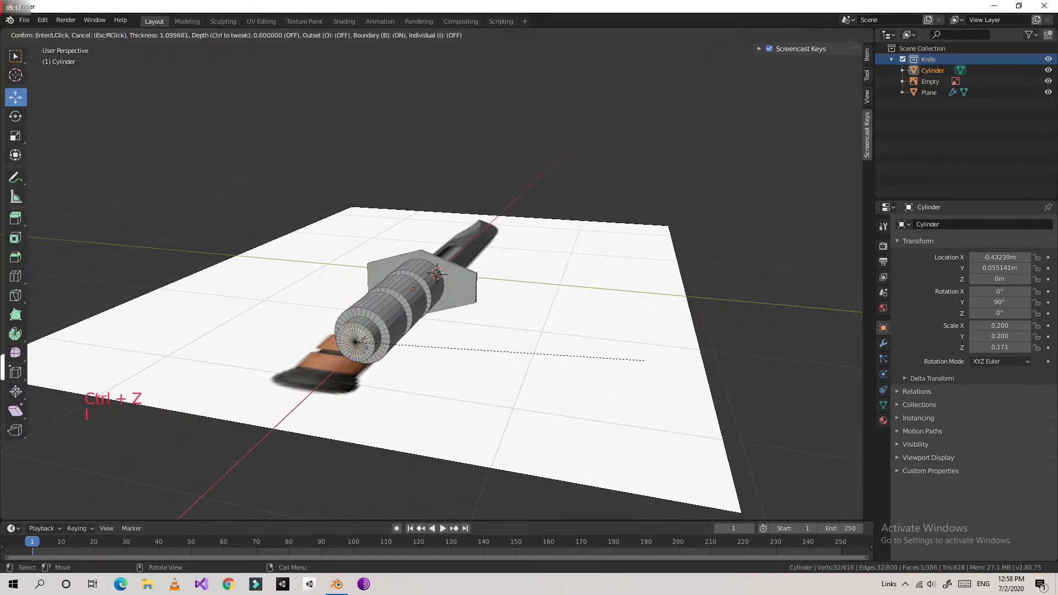
pyautogui.click(643, 359)
pyautogui.press('e')
pyautogui.click(630, 372)
pyautogui.moveTo(629, 372); pyautogui.dragTo(543, 427, button='middle')
pyautogui.moveTo(274, 295); pyautogui.dragTo(262, 297)
pyautogui.moveTo(262, 298); pyautogui.dragTo(314, 283, button='middle')
# Widen the handle's end face beyond the grip's radius with an inset, extrude it as the pommel and leave Edit Mode
pyautogui.press('i')
pyautogui.click(278, 332)
pyautogui.moveTo(277, 332); pyautogui.dragTo(340, 306, button='middle')
pyautogui.press('e')
pyautogui.click(204, 357)
pyautogui.press('Tab')
# Add a Subdivision Surface modifier to the handle cylinder
pyautogui.scroll(-2, 339, 307)
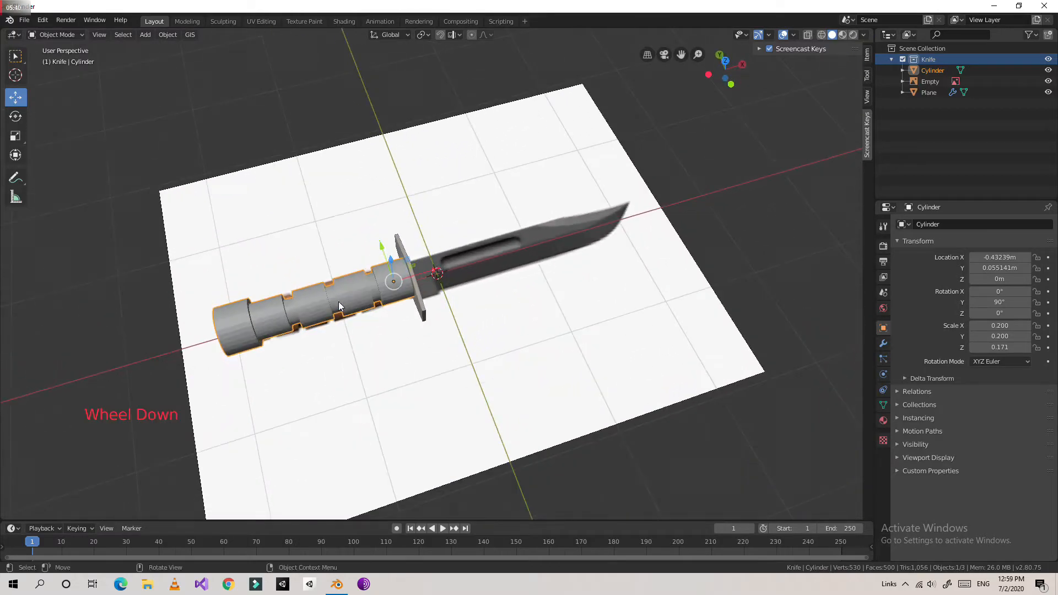
pyautogui.click(883, 343)
pyautogui.click(927, 227)
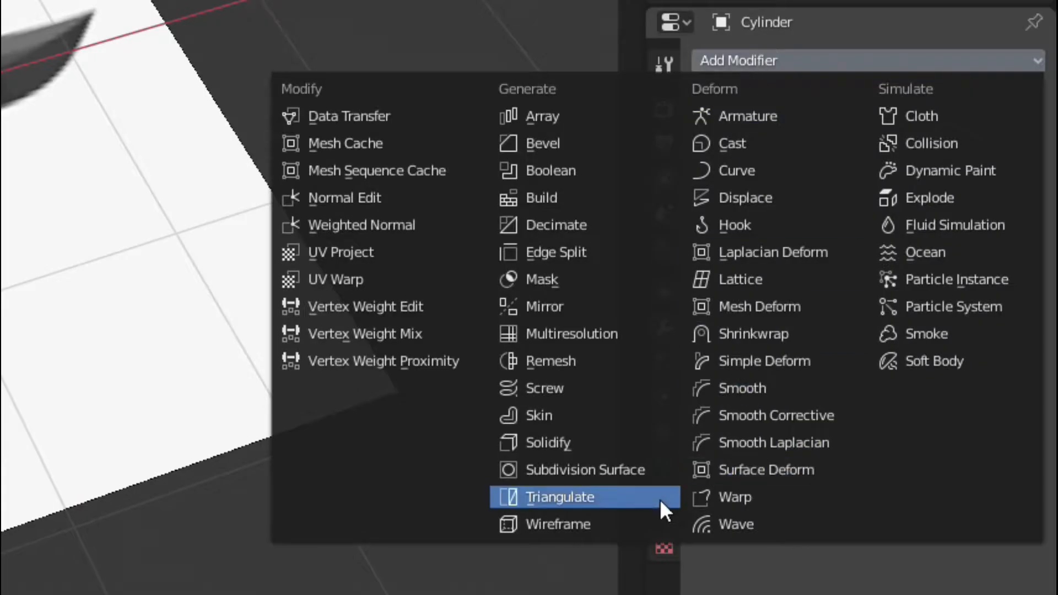
pyautogui.click(613, 477)
pyautogui.scroll(4, 581, 206)
pyautogui.moveTo(534, 212); pyautogui.dragTo(534, 181, button='middle')
pyautogui.scroll(-3, 534, 180)
# In Edit Mode, add supporting loop cuts near both ends of the grip section next to the guard
pyautogui.press('Tab')
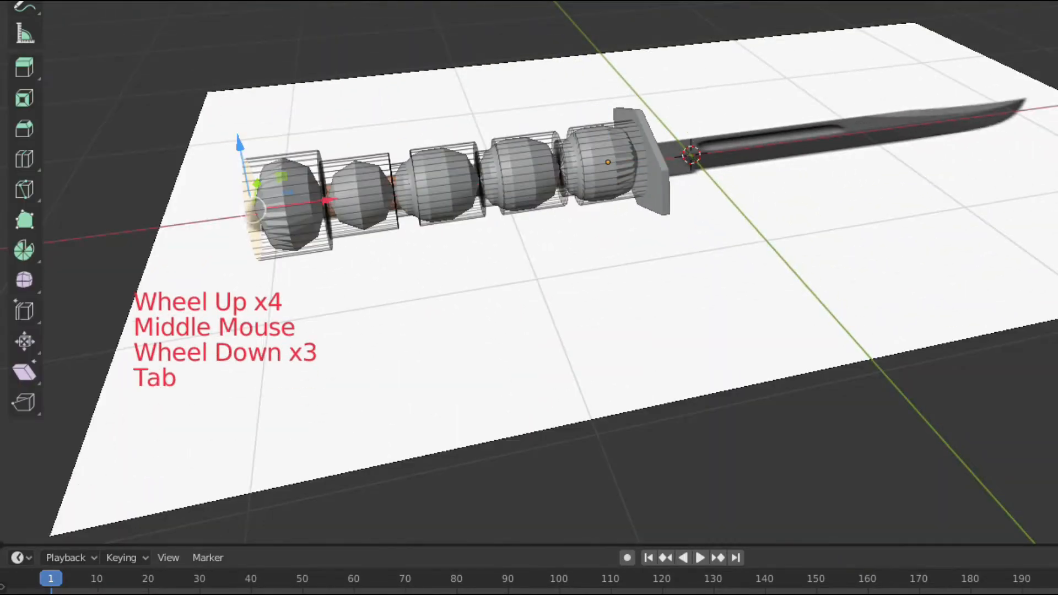
pyautogui.scroll(2, 533, 181)
pyautogui.hotkey('ctrl', 'r')
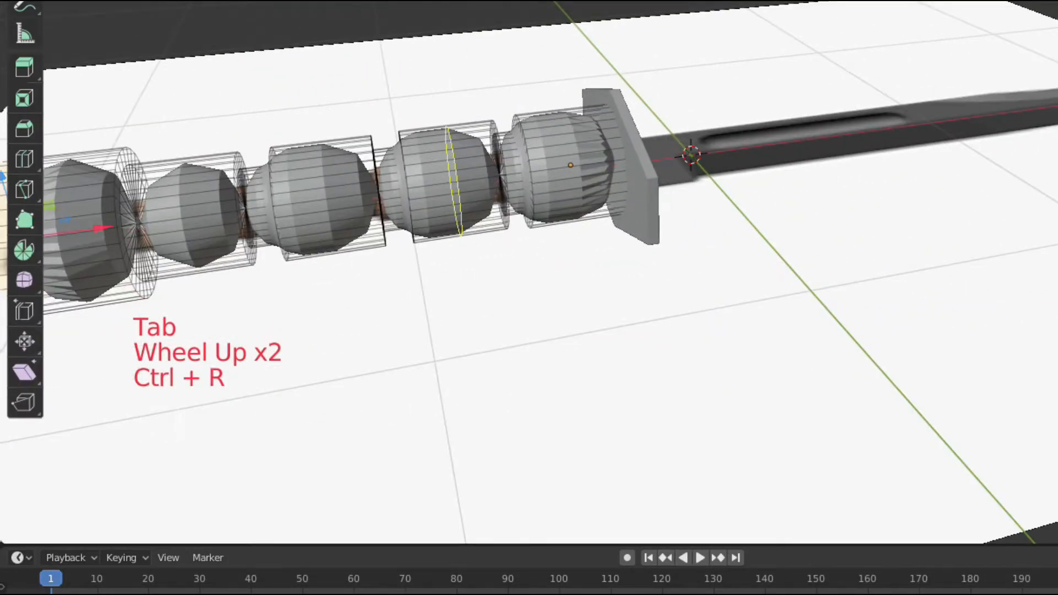
pyautogui.click(554, 130)
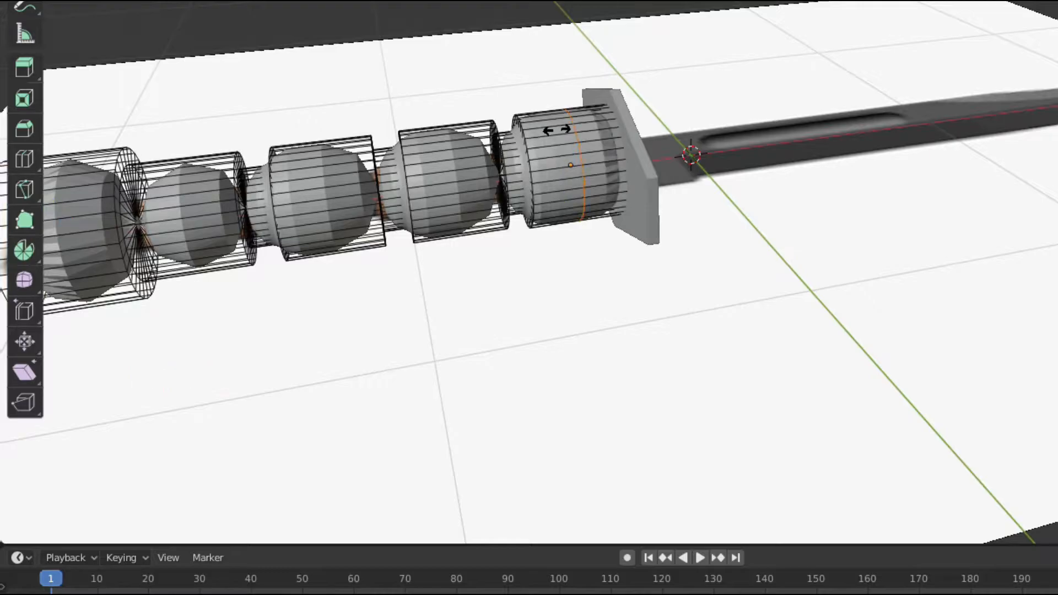
pyautogui.click(601, 131)
pyautogui.hotkey('ctrl', 'r')
pyautogui.click(539, 150)
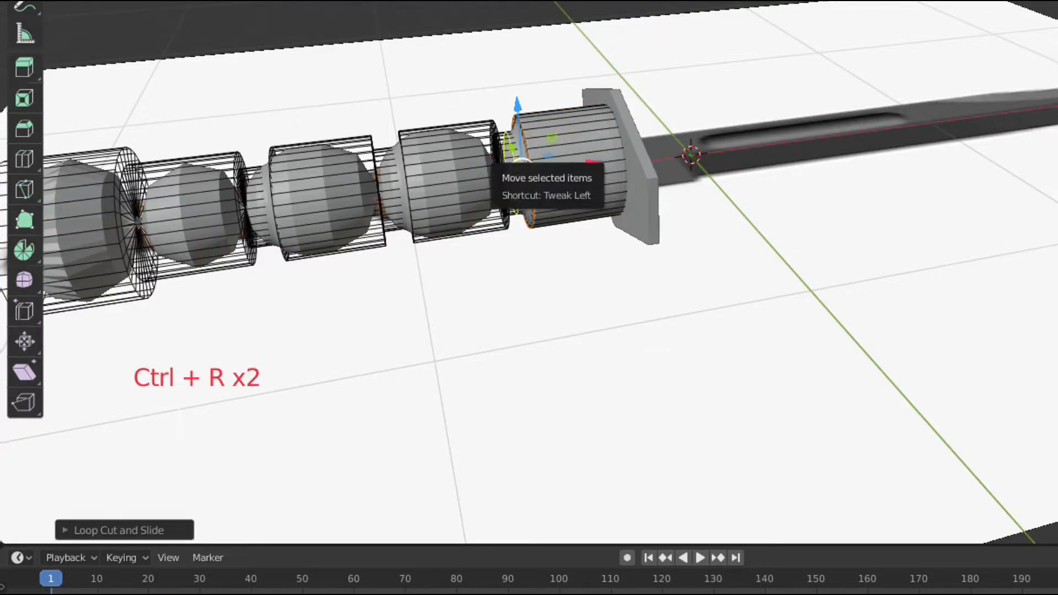
# Add supporting loop cuts inside the first and second grooves of the handle, counted from the guard
pyautogui.click(521, 163)
pyautogui.click(580, 158)
pyautogui.hotkey('ctrl', 'r')
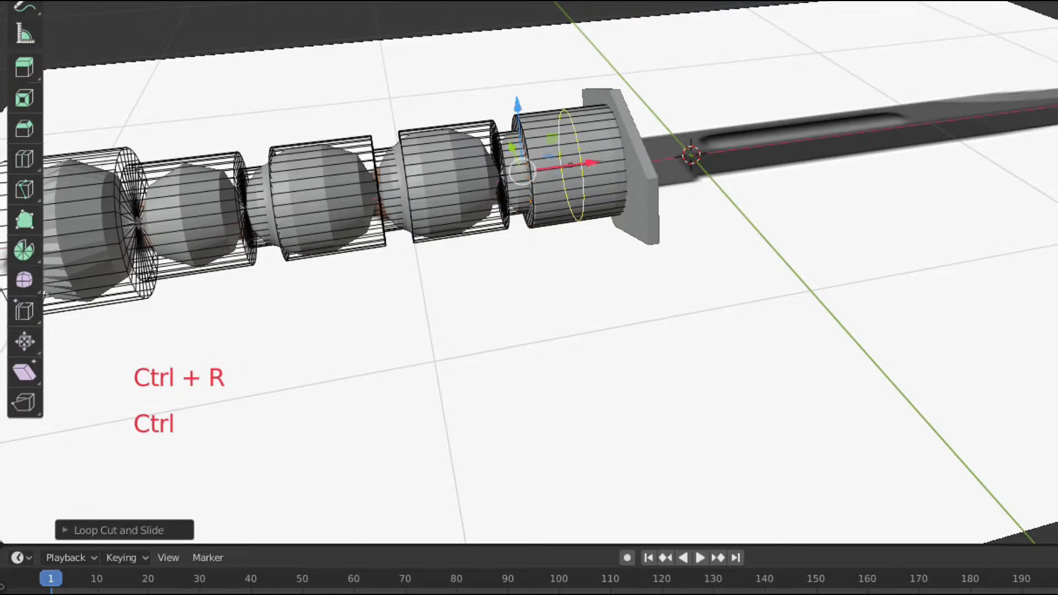
pyautogui.click(521, 171)
pyautogui.hotkey('ctrl', 'r')
pyautogui.click(393, 168)
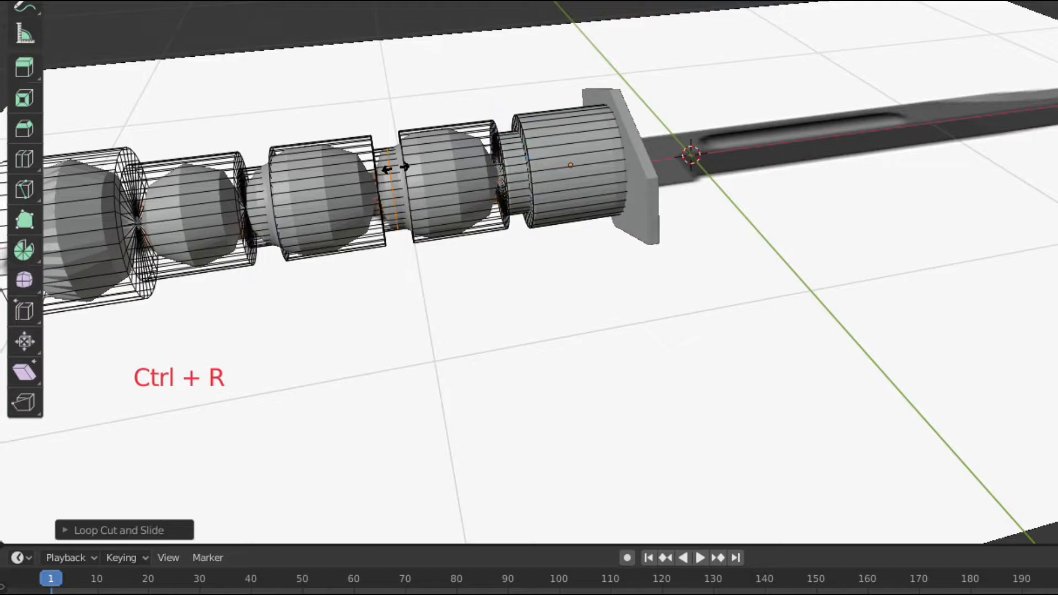
pyautogui.click(435, 160)
# Add loop cuts to the second grip section and slide them to its two ends
pyautogui.hotkey('ctrl', 'r')
pyautogui.click(473, 180)
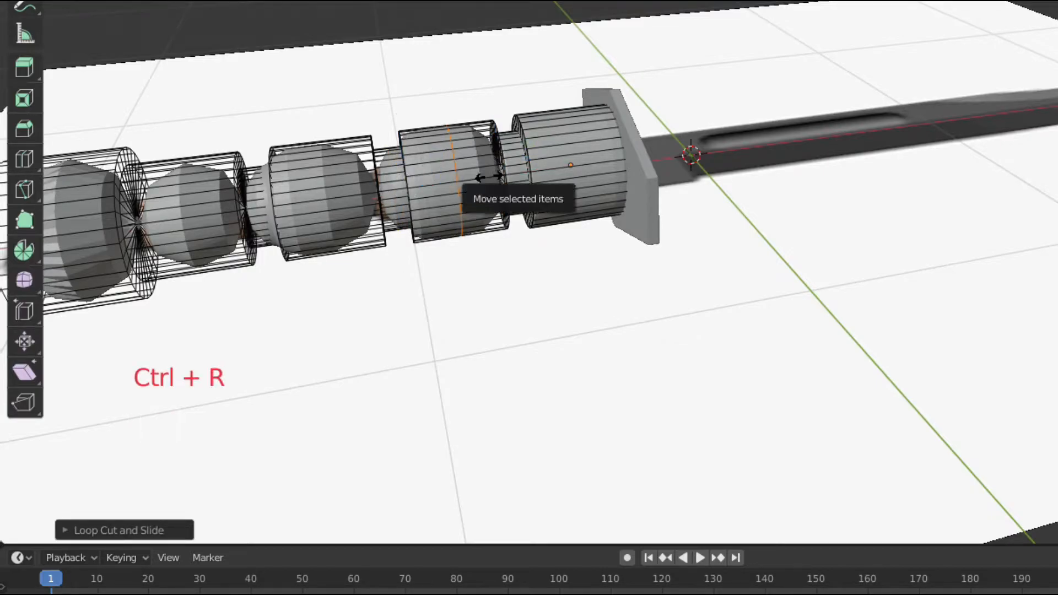
pyautogui.click(571, 177)
pyautogui.click(452, 176)
pyautogui.click(368, 167)
# Add loop cuts to the third grip section and slide them to its two ends
pyautogui.hotkey('ctrl', 'r')
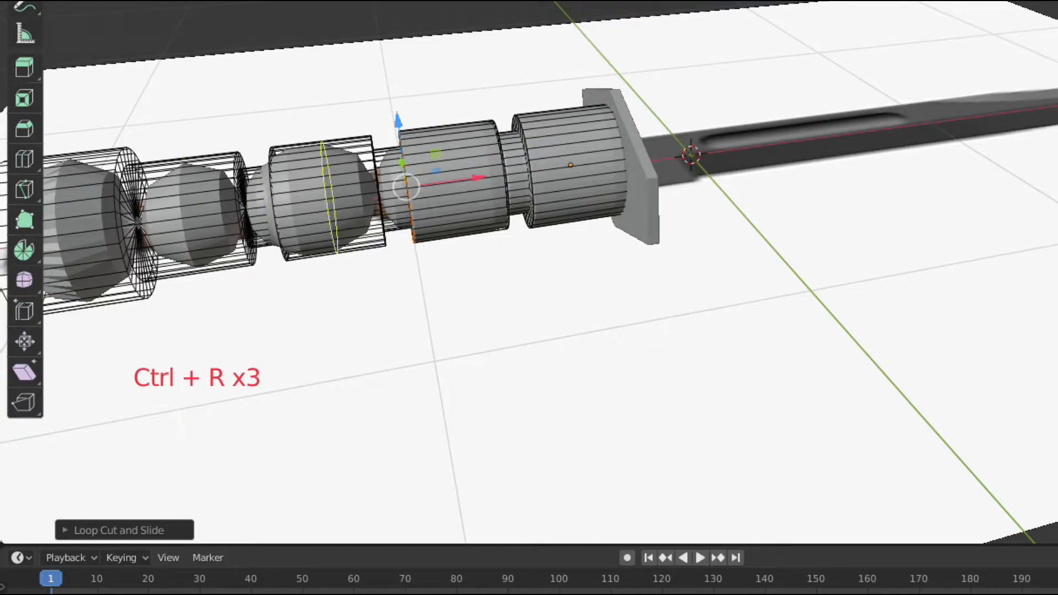
pyautogui.click(331, 176)
pyautogui.click(578, 203)
pyautogui.hotkey('ctrl', 'r')
pyautogui.click(349, 201)
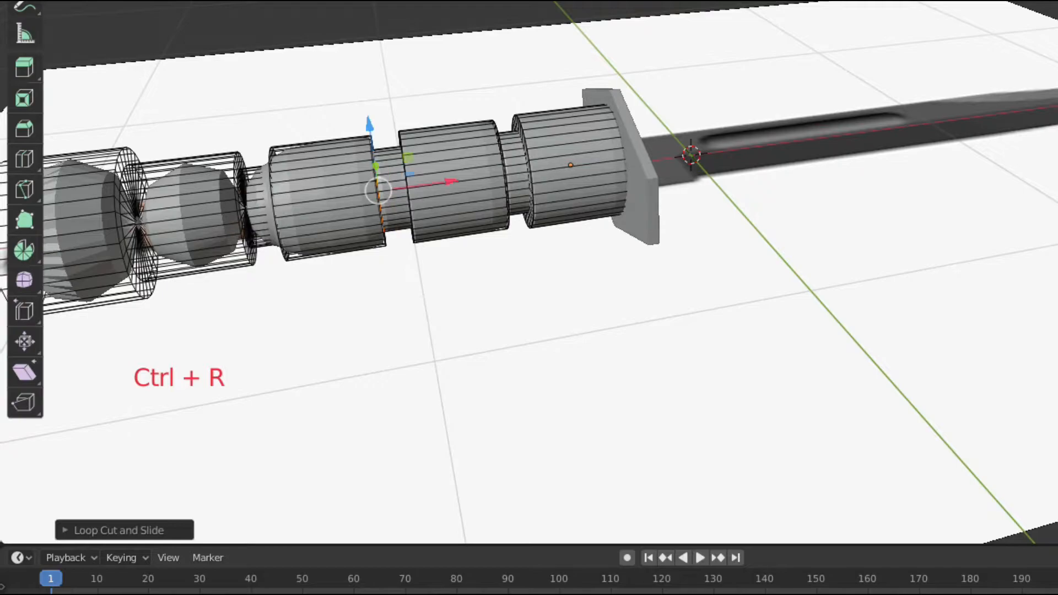
pyautogui.click(330, 193)
pyautogui.click(213, 184)
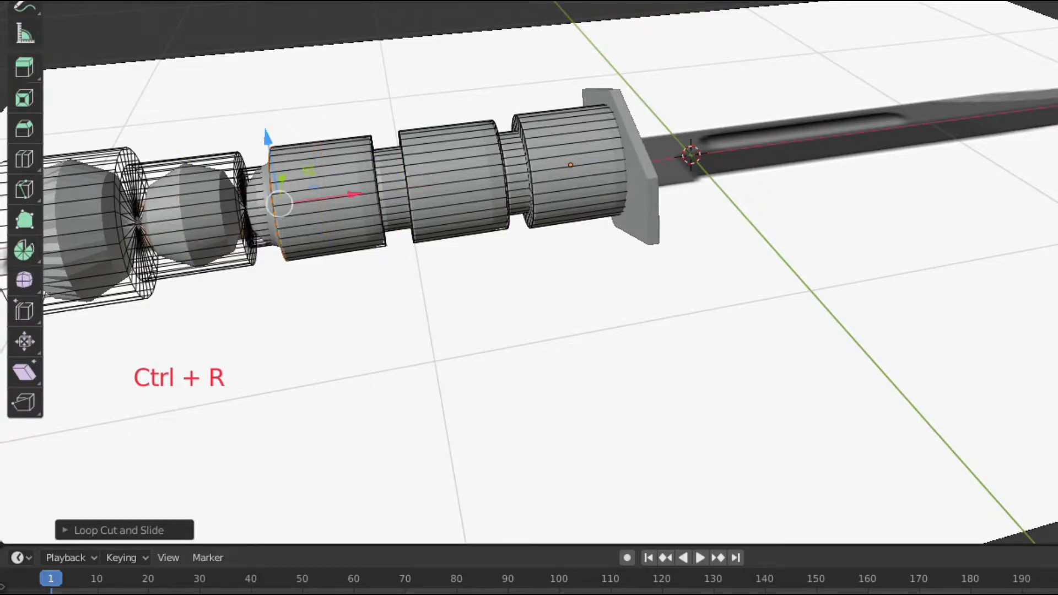
# Add supporting loop cuts in the groove between the third and fourth grip sections
pyautogui.moveTo(232, 193); pyautogui.dragTo(314, 184, button='middle')
pyautogui.hotkey('ctrl', 'r')
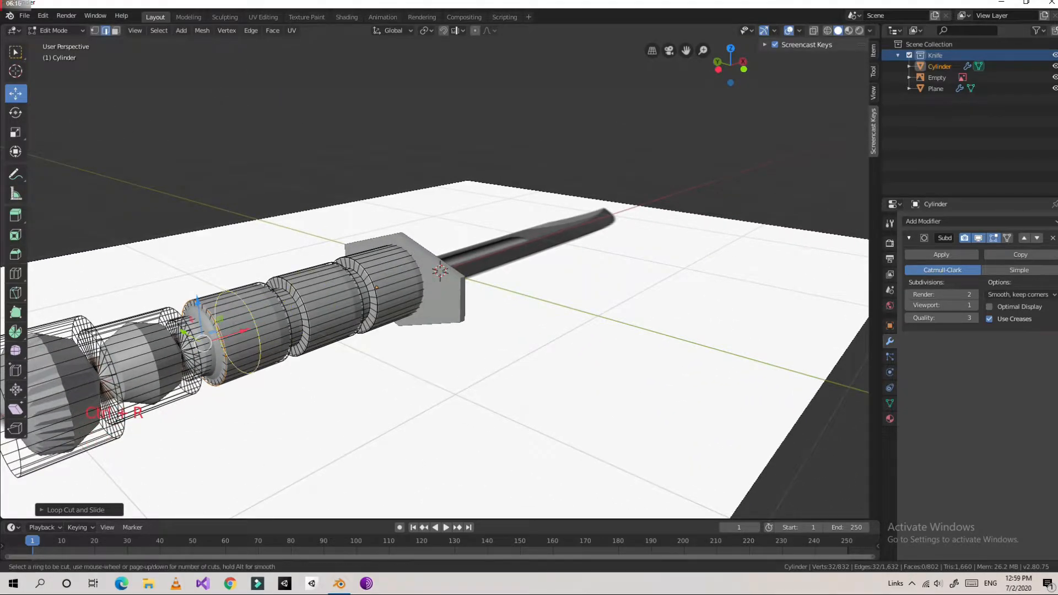
pyautogui.click(186, 337)
pyautogui.click(272, 316)
pyautogui.hotkey('ctrl', 'r')
pyautogui.click(183, 333)
pyautogui.click(802, 376)
# Add loop cuts to the fourth grip section and slide them to its two ends
pyautogui.scroll(-2, 282, 320)
pyautogui.moveTo(281, 320); pyautogui.dragTo(270, 352, button='middle')
pyautogui.hotkey('ctrl', 'r')
pyautogui.click(251, 354)
pyautogui.click(353, 337)
pyautogui.hotkey('ctrl', 'r')
pyautogui.click(245, 357)
pyautogui.click(75, 372)
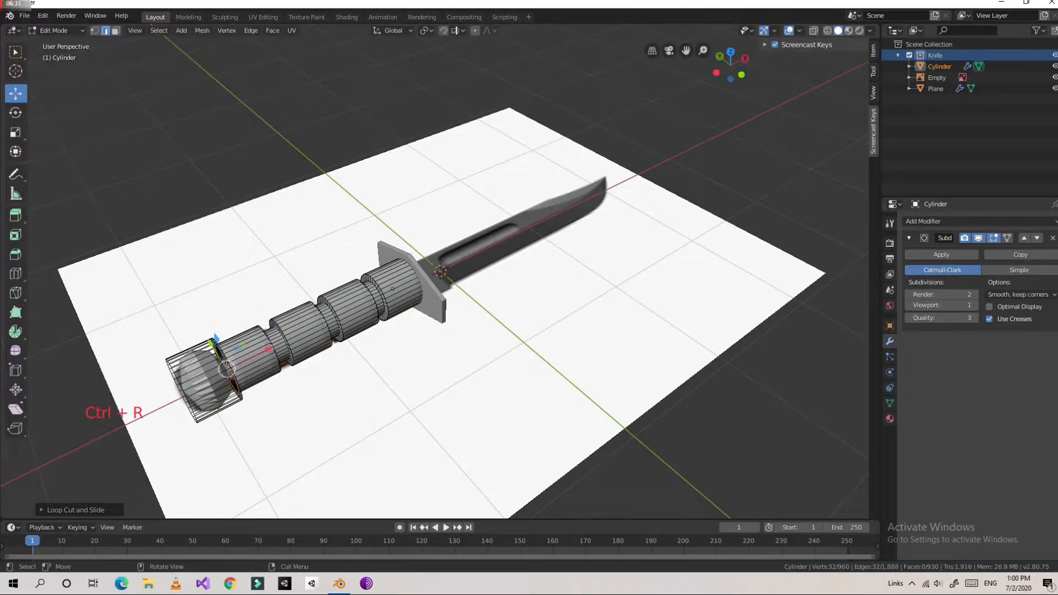
# Add supporting loop cuts near both ends of the pommel and leave Edit Mode
pyautogui.hotkey('ctrl', 'r')
pyautogui.click(205, 376)
pyautogui.click(312, 366)
pyautogui.moveTo(312, 366); pyautogui.dragTo(352, 354, button='middle')
pyautogui.hotkey('ctrl', 'r')
pyautogui.click(260, 375)
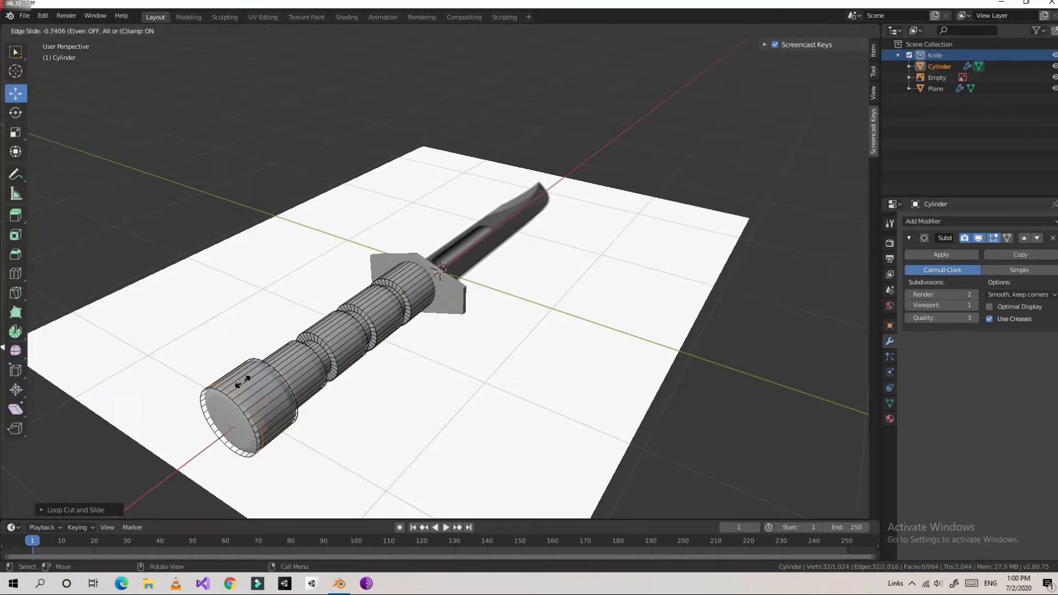
pyautogui.click(252, 378)
pyautogui.moveTo(252, 378); pyautogui.dragTo(441, 287, button='middle')
pyautogui.press('Tab')
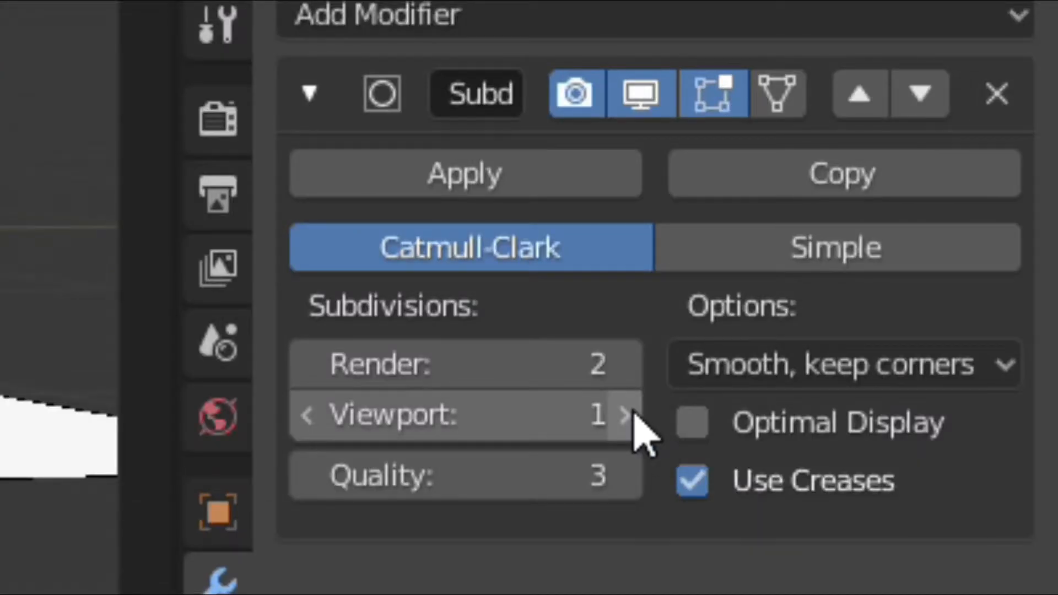
# Set the handle's Subdivision Surface to 4 viewport and 4 render levels, raise its quality, and apply the modifier
pyautogui.click(975, 305)
pyautogui.click(975, 305)
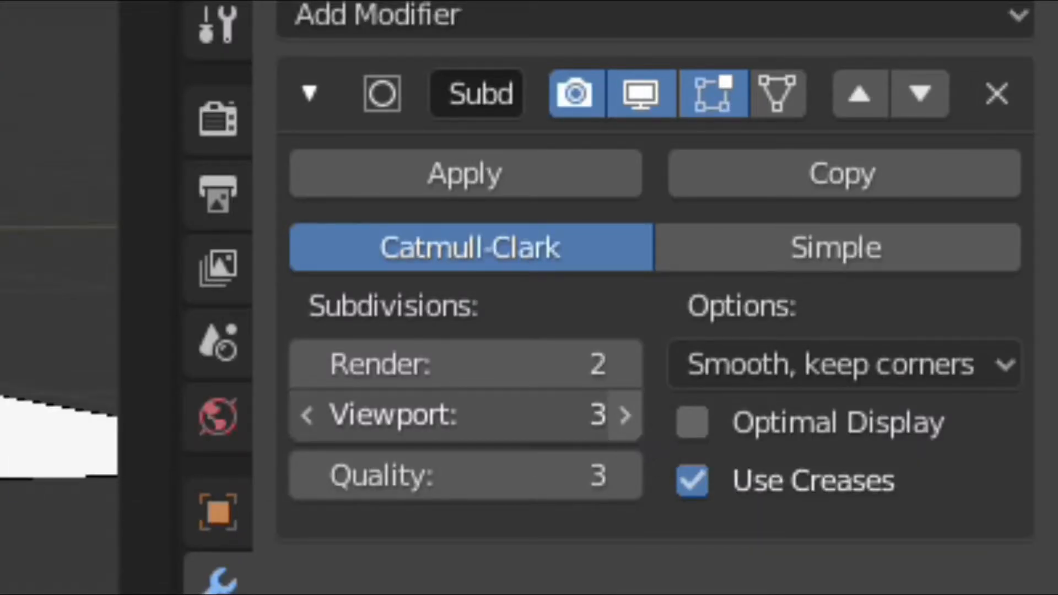
pyautogui.click(625, 415)
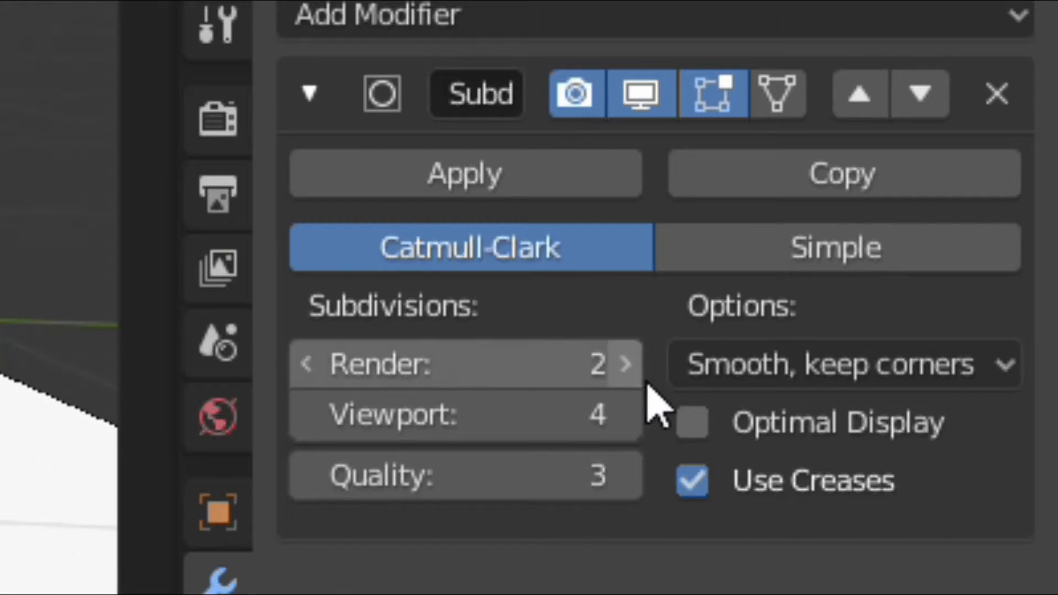
pyautogui.click(637, 368)
pyautogui.click(628, 366)
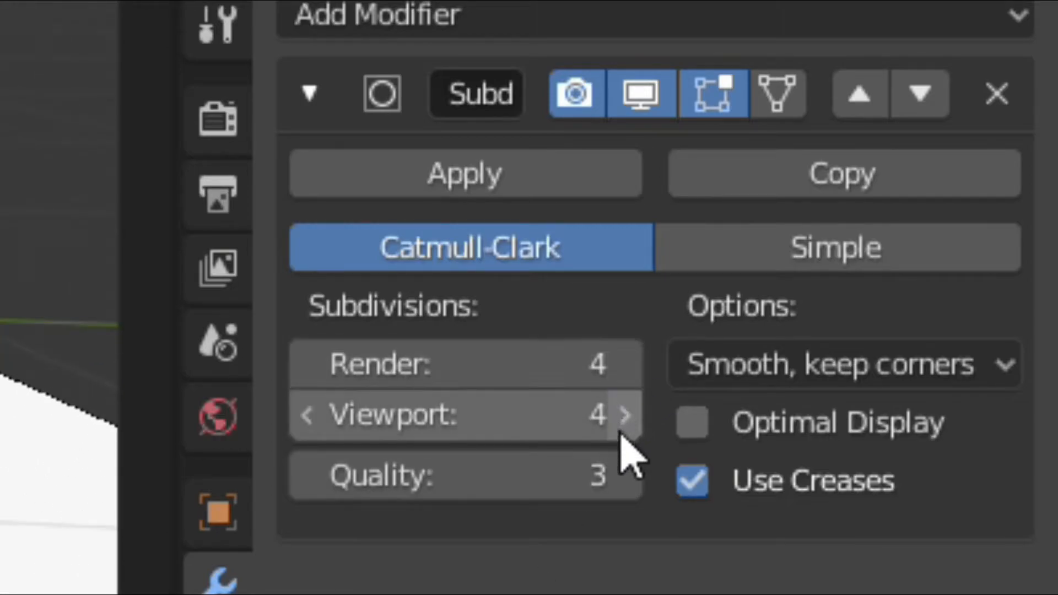
pyautogui.click(625, 475)
pyautogui.click(626, 475)
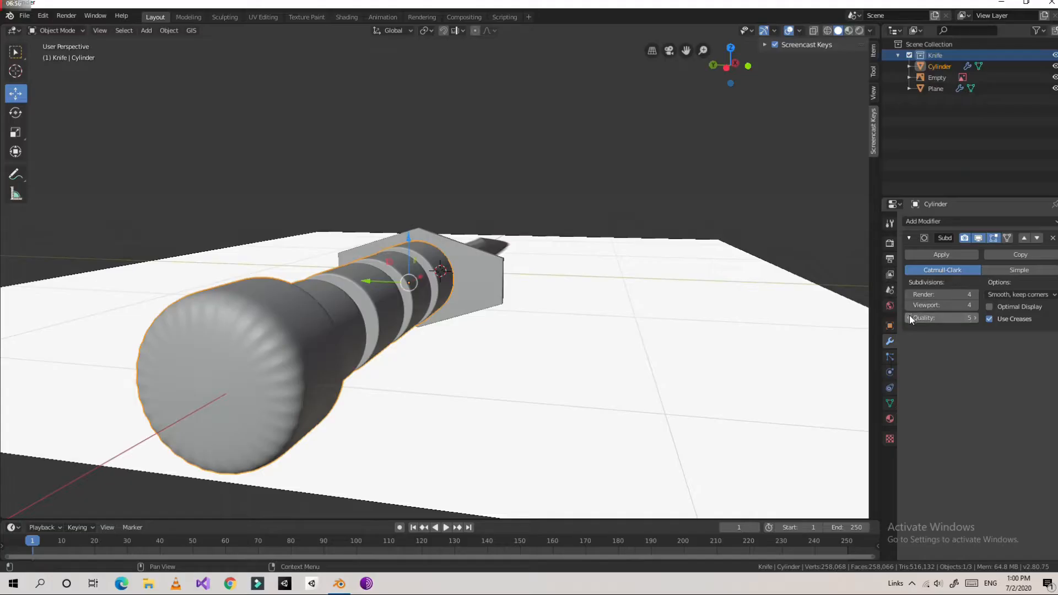
pyautogui.click(909, 318)
pyautogui.click(939, 258)
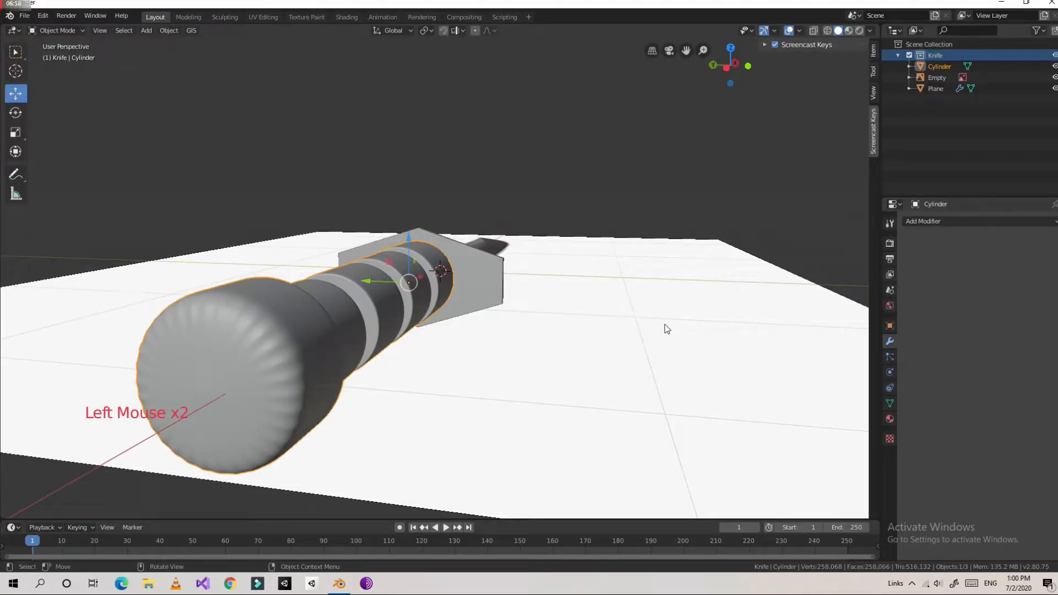
# Add a Decimate modifier to the handle, lower its Collapse ratio slightly and apply it
pyautogui.moveTo(665, 324); pyautogui.dragTo(601, 336, button='middle')
pyautogui.scroll(-2, 488, 356)
pyautogui.moveTo(488, 356); pyautogui.dragTo(390, 397, button='middle')
pyautogui.scroll(2, 391, 397)
pyautogui.rightClick(276, 352)
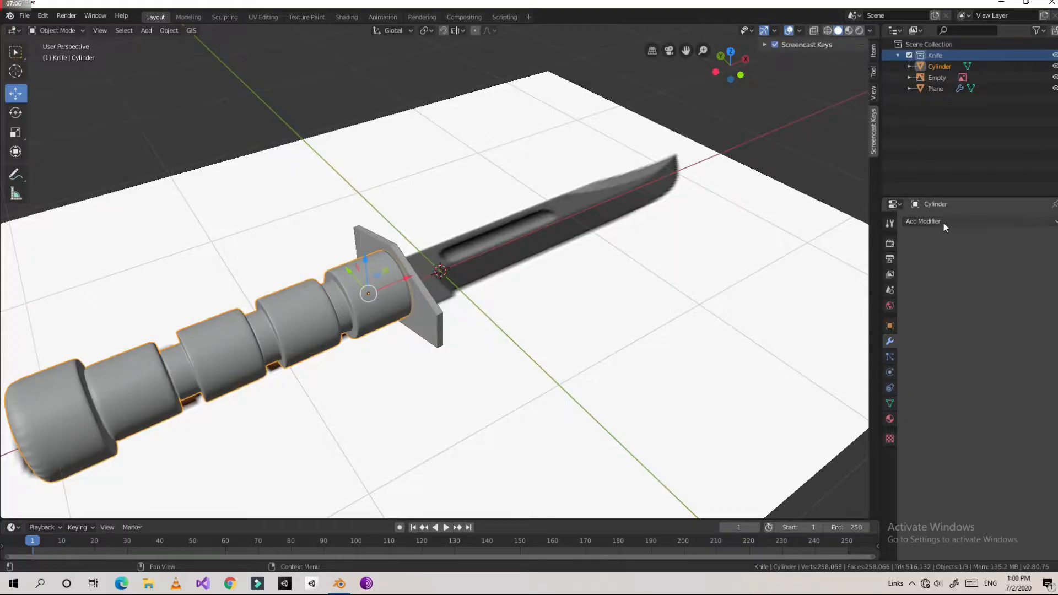
pyautogui.click(940, 222)
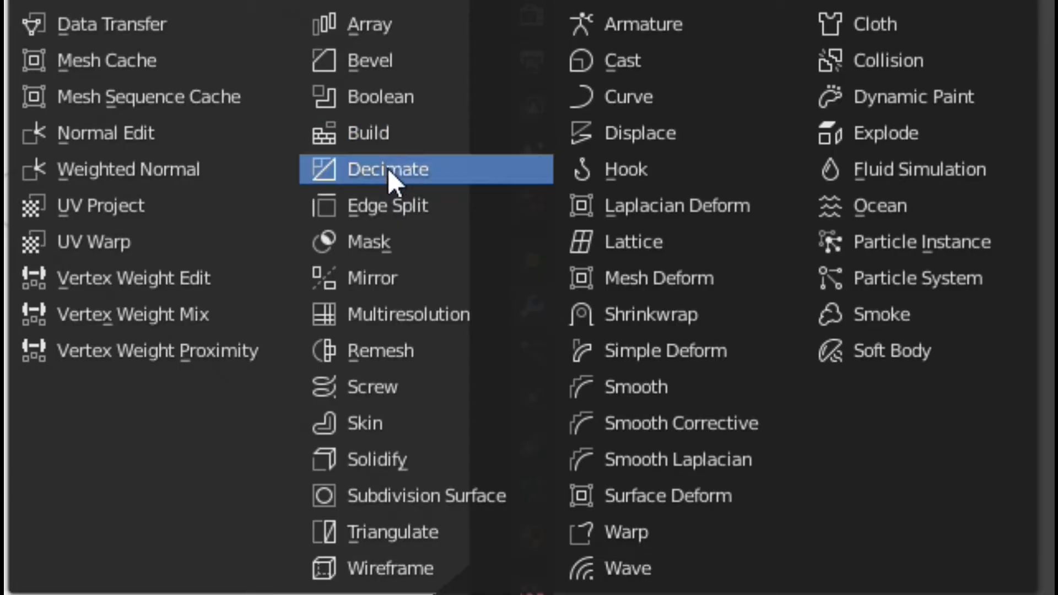
pyautogui.click(388, 169)
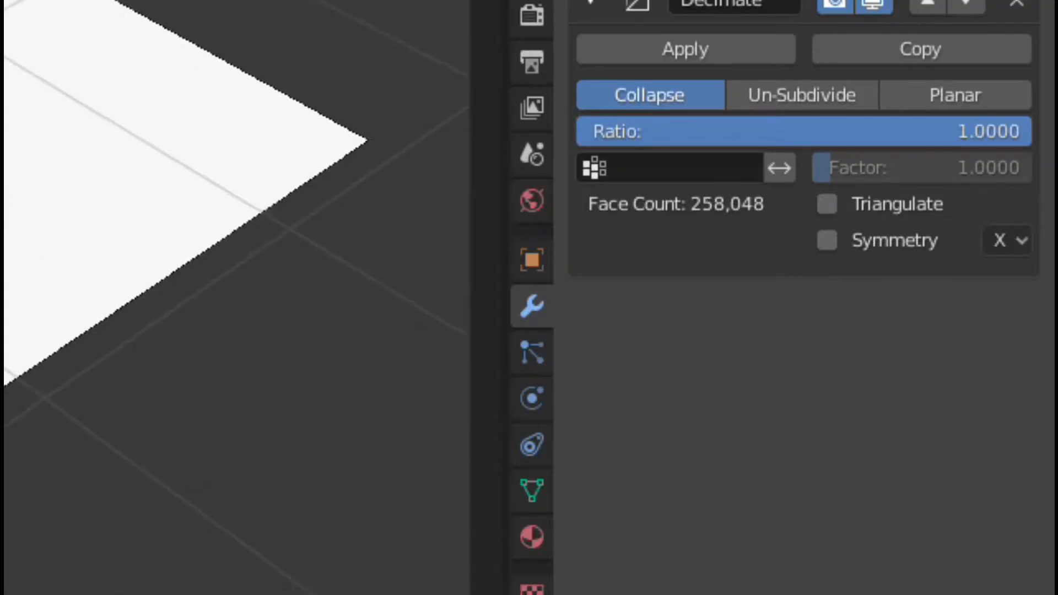
pyautogui.moveTo(165, 298); pyautogui.dragTo(270, 303, button='middle')
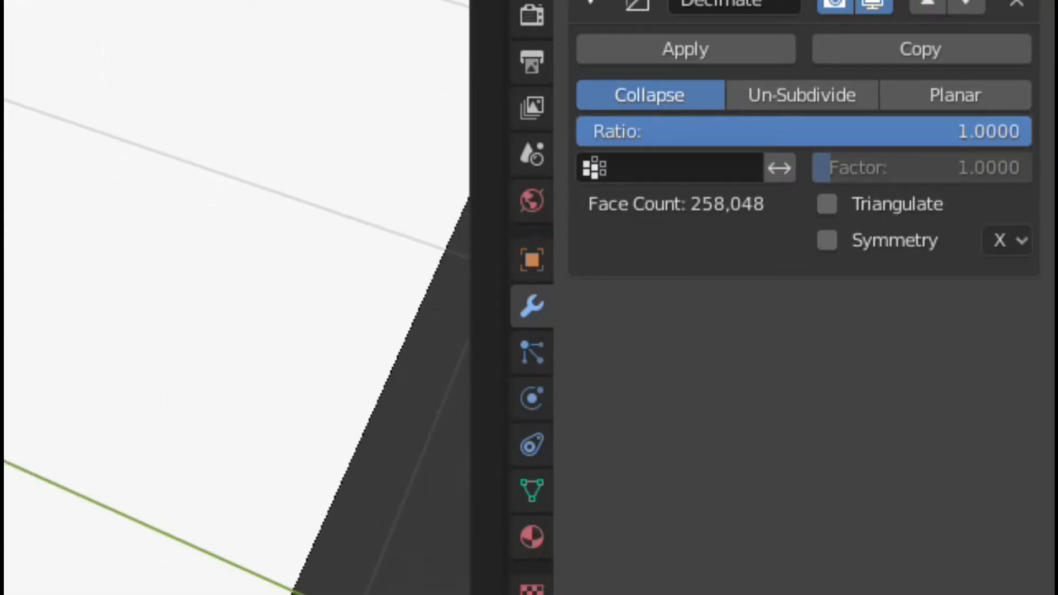
pyautogui.click(857, 131)
pyautogui.press('Return')
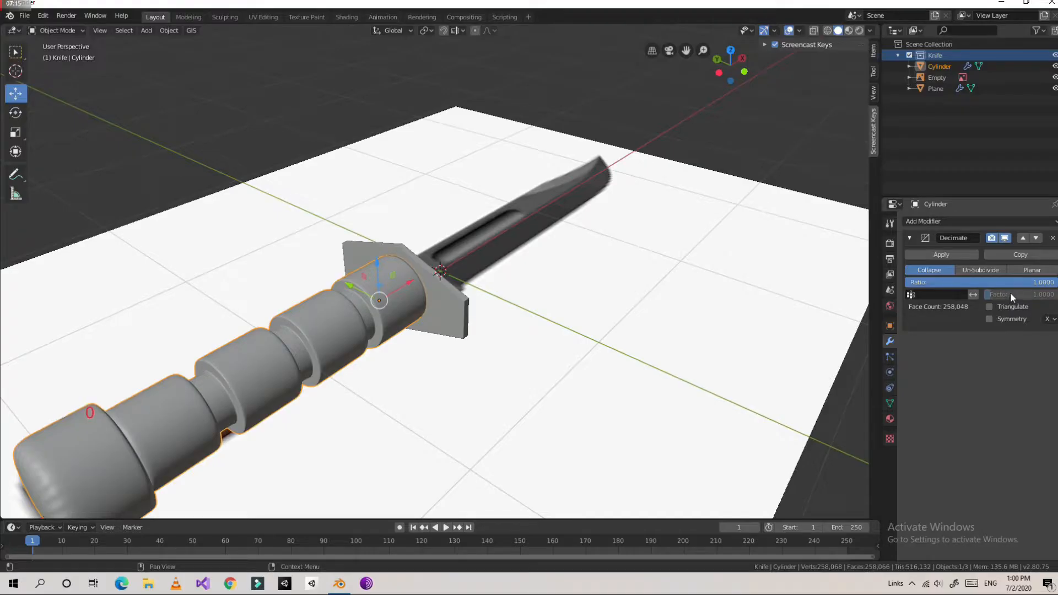
pyautogui.doubleClick(1020, 282)
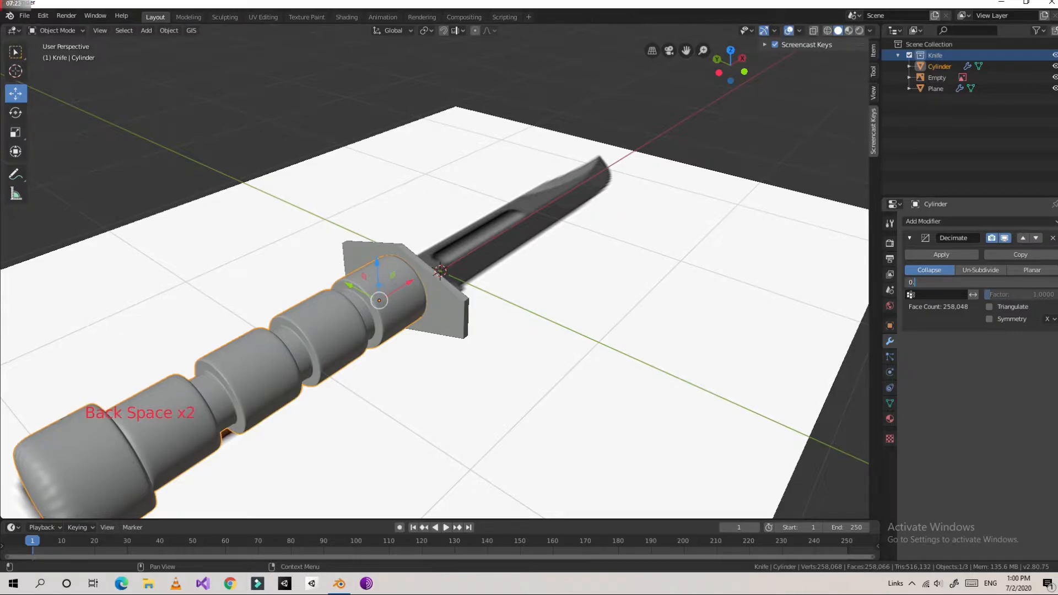
pyautogui.click(951, 255)
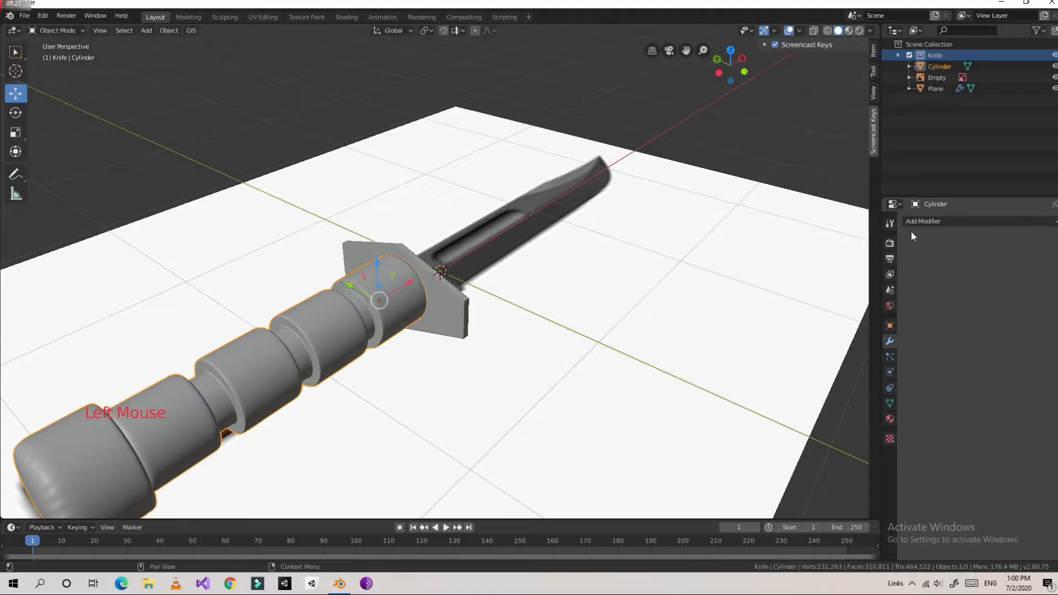
# Add a second Decimate modifier to the handle with a reduced ratio and apply it
pyautogui.click(922, 218)
pyautogui.click(844, 296)
pyautogui.doubleClick(952, 282)
pyautogui.write('0.5')
pyautogui.click(944, 255)
# Decimate the handle again with a Collapse ratio of 0.5 and apply the modifier
pyautogui.click(922, 221)
pyautogui.click(844, 297)
pyautogui.doubleClick(953, 282)
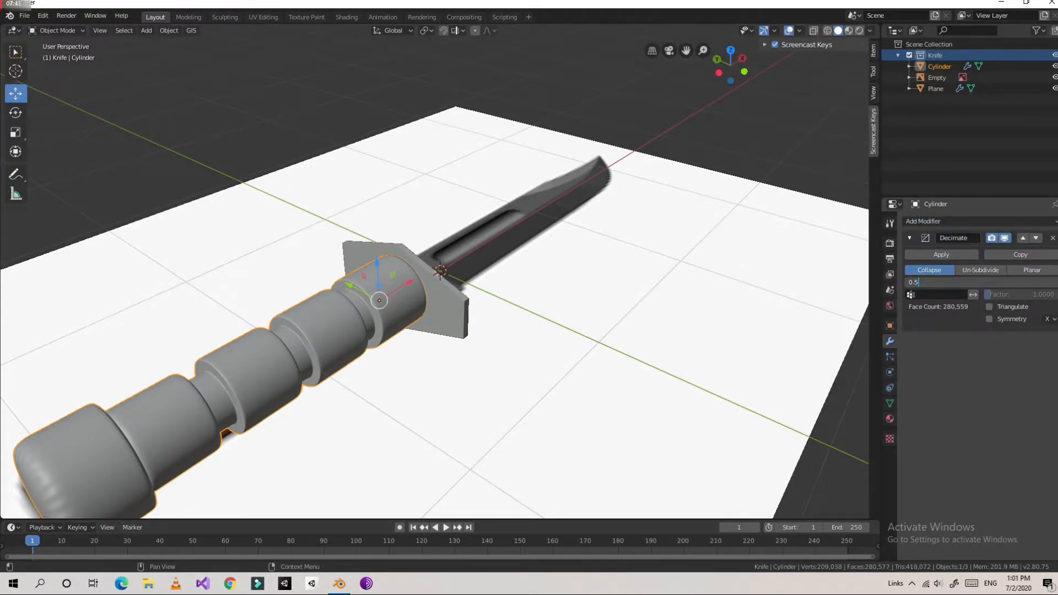
pyautogui.write('0.5')
pyautogui.click(943, 255)
# Apply one more ratio-reduced Decimate modifier to the handle and check the resulting mesh in Edit Mode
pyautogui.click(941, 221)
pyautogui.click(843, 306)
pyautogui.doubleClick(953, 282)
pyautogui.press('Return')
pyautogui.click(950, 253)
pyautogui.press('Tab')
pyautogui.moveTo(441, 319); pyautogui.dragTo(531, 295, button='middle')
# Halve the handle's mesh density repeatedly by adding and applying further Decimate modifiers
pyautogui.click(937, 221)
pyautogui.click(840, 295)
pyautogui.click(937, 221)
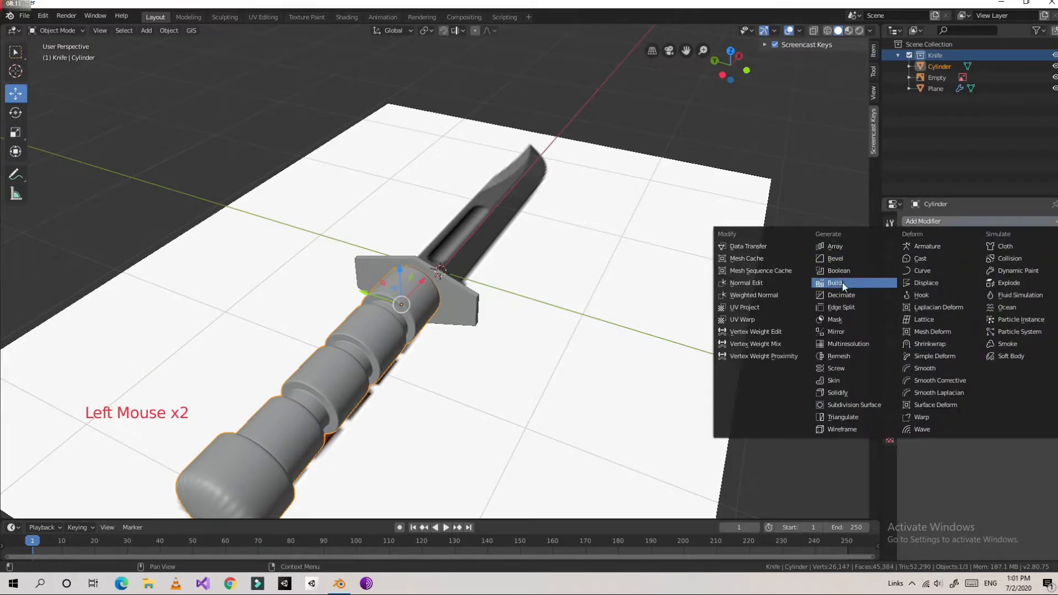
pyautogui.click(841, 295)
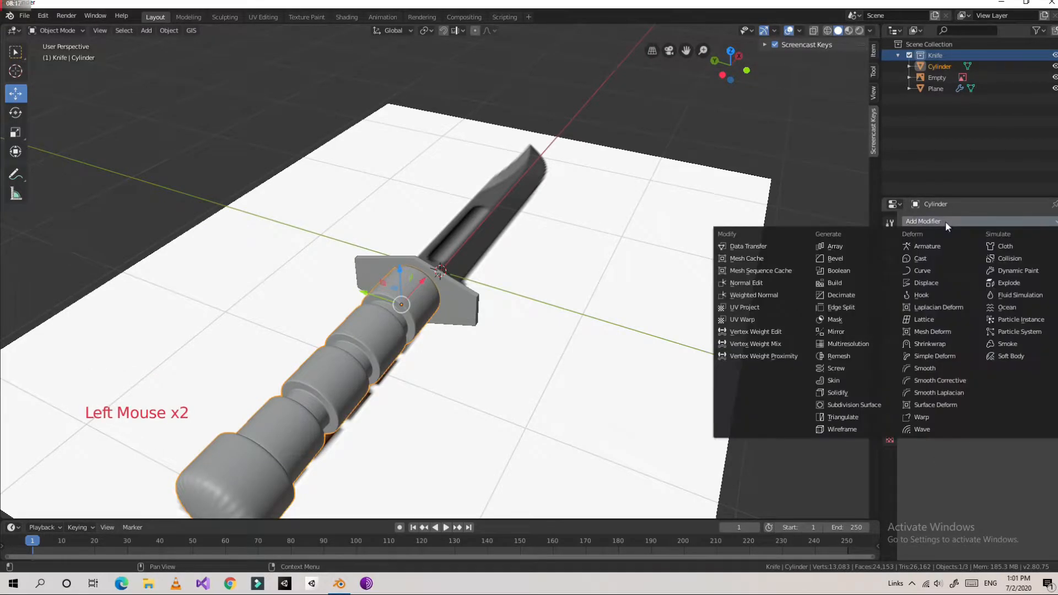
pyautogui.click(841, 294)
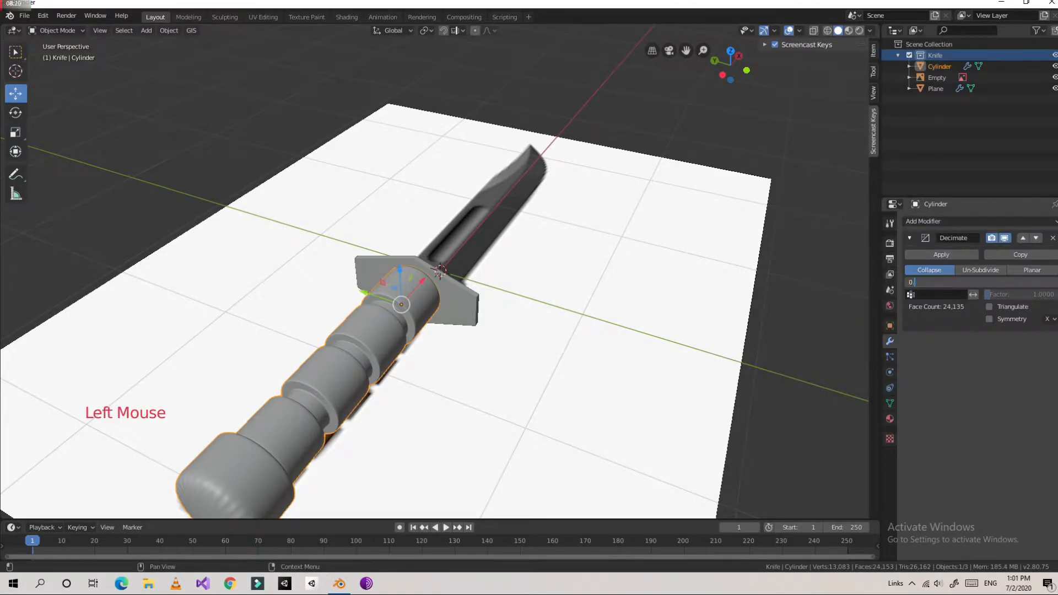
pyautogui.click(942, 254)
# Shade the decimated handle smooth
pyautogui.moveTo(598, 355); pyautogui.dragTo(606, 329, button='middle')
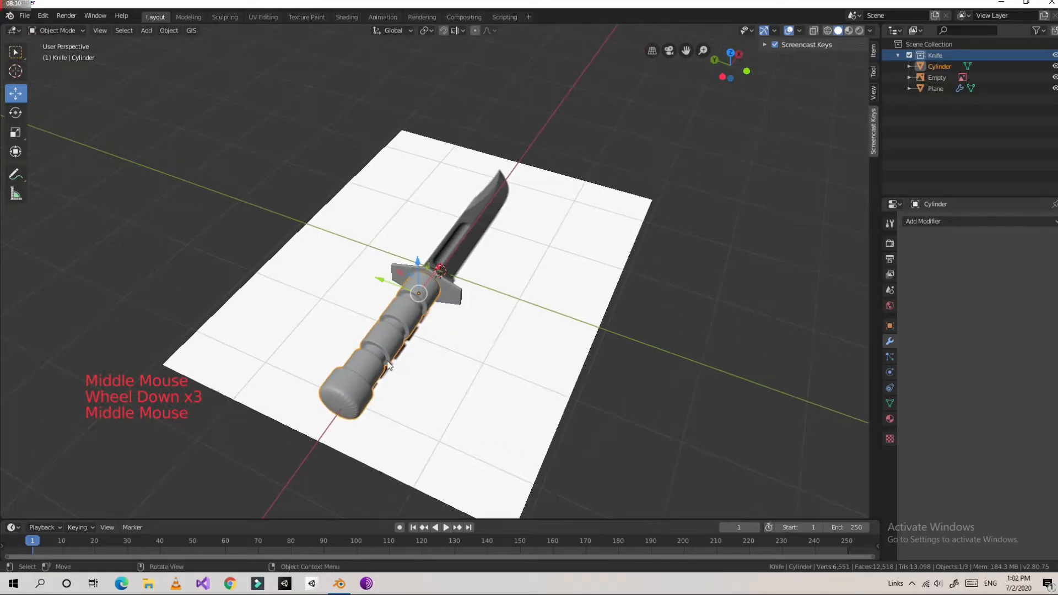
pyautogui.rightClick(385, 347)
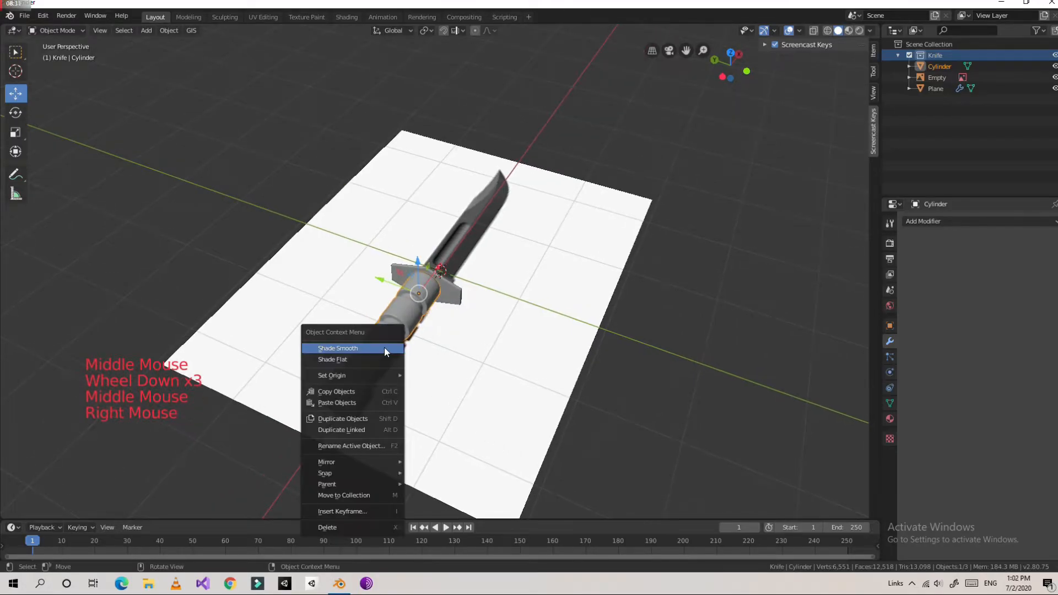
pyautogui.click(379, 348)
pyautogui.scroll(6, 378, 346)
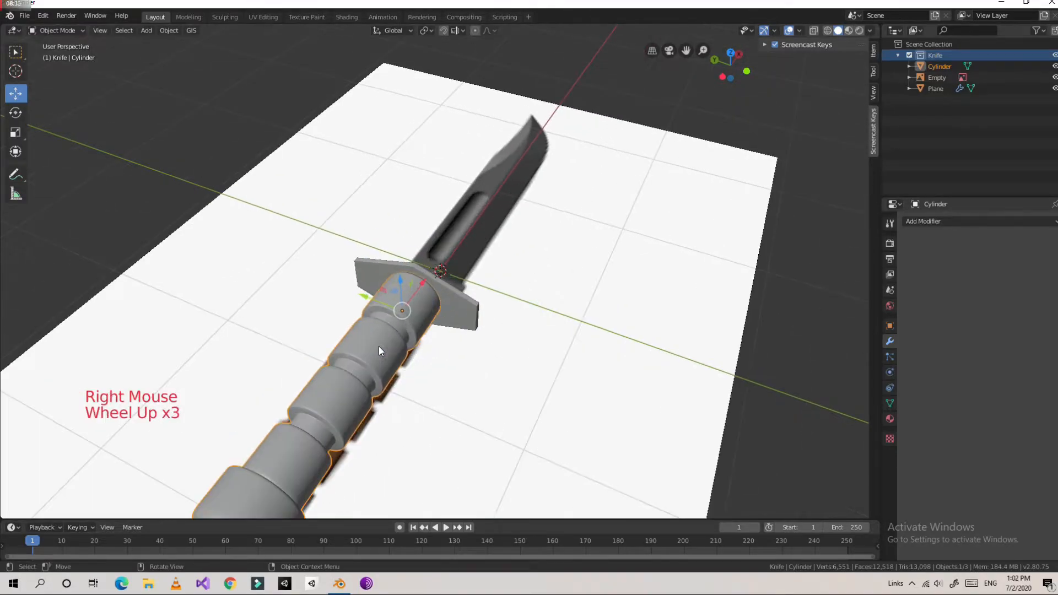
# Examine the handle's reduced mesh in Edit Mode, return to Object Mode and review the handle against the knife reference
pyautogui.moveTo(378, 345)
pyautogui.mouseDown(button='middle')
pyautogui.moveTo(421, 293)
pyautogui.moveTo(443, 289)
pyautogui.moveTo(353, 313)
pyautogui.moveTo(386, 297)
pyautogui.moveTo(375, 338)
pyautogui.mouseUp(button='middle')
pyautogui.scroll(-2, 408, 300)
pyautogui.press('Tab')
pyautogui.scroll(-3, 353, 313)
pyautogui.scroll(6, 415, 320)
pyautogui.press('Tab')
pyautogui.scroll(-5, 375, 338)
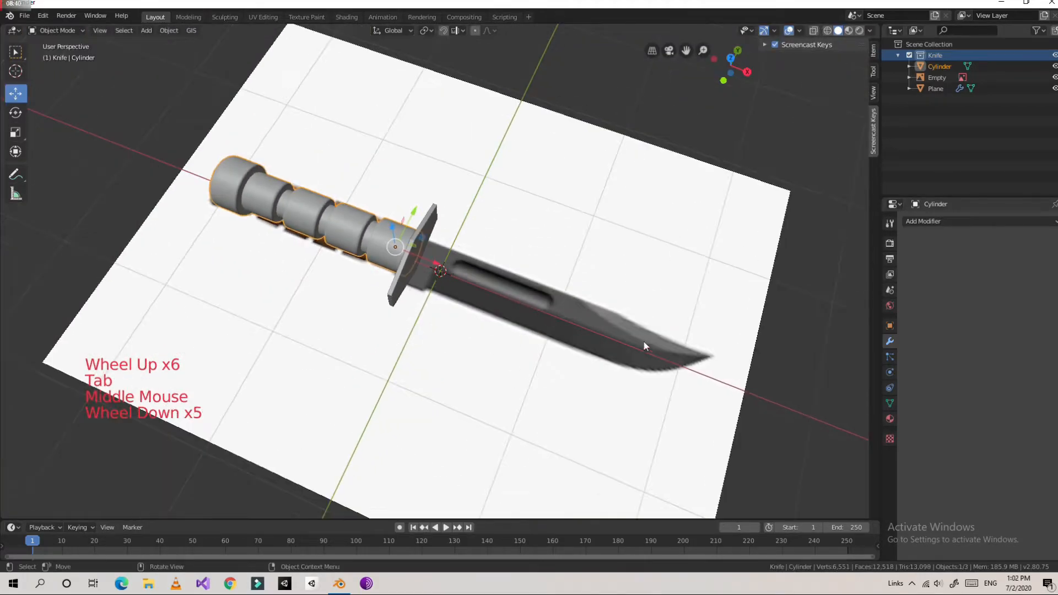
pyautogui.moveTo(446, 231); pyautogui.dragTo(456, 229, button='middle')
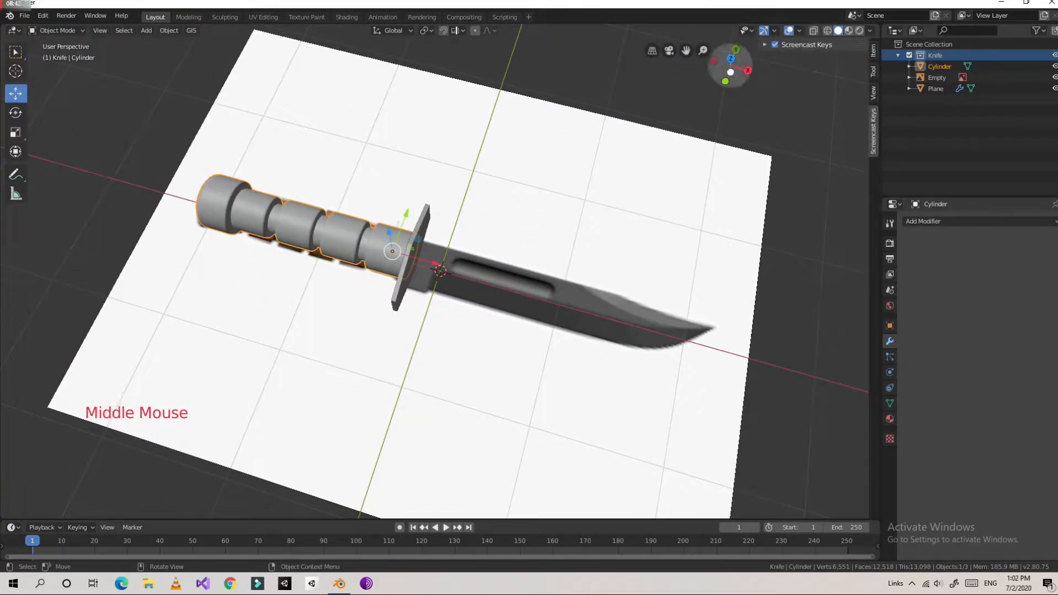
# Add a cube at the scene centre for the blade of the knife
pyautogui.click(731, 58)
pyautogui.click(147, 31)
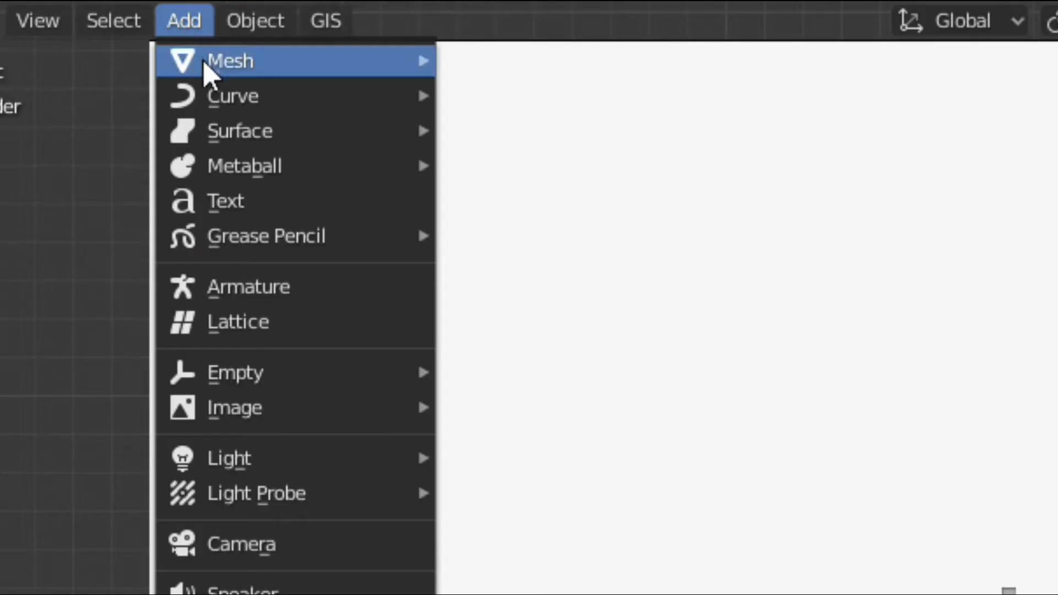
pyautogui.moveTo(168, 46)
pyautogui.click(252, 45)
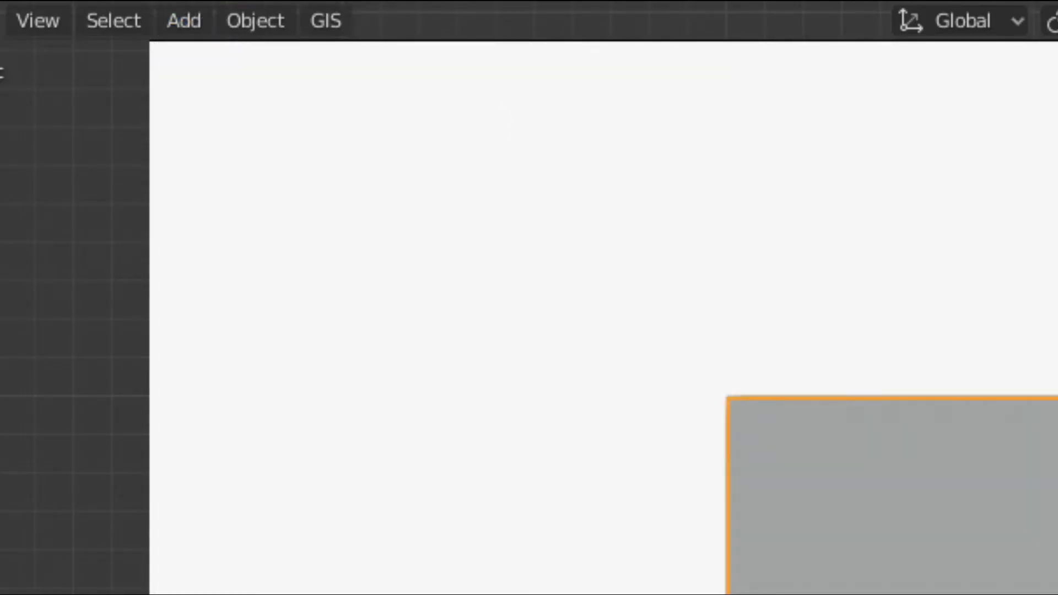
pyautogui.moveTo(181, 144); pyautogui.dragTo(205, 88, button='middle')
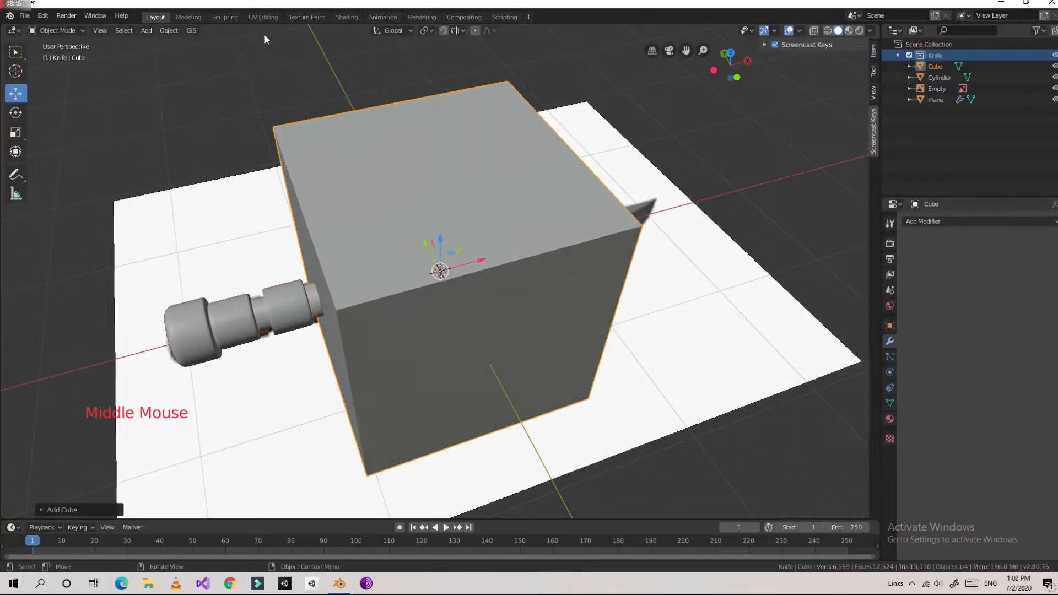
# Scale the cube down to the blade's width in top view and move it against the guard
pyautogui.click(730, 53)
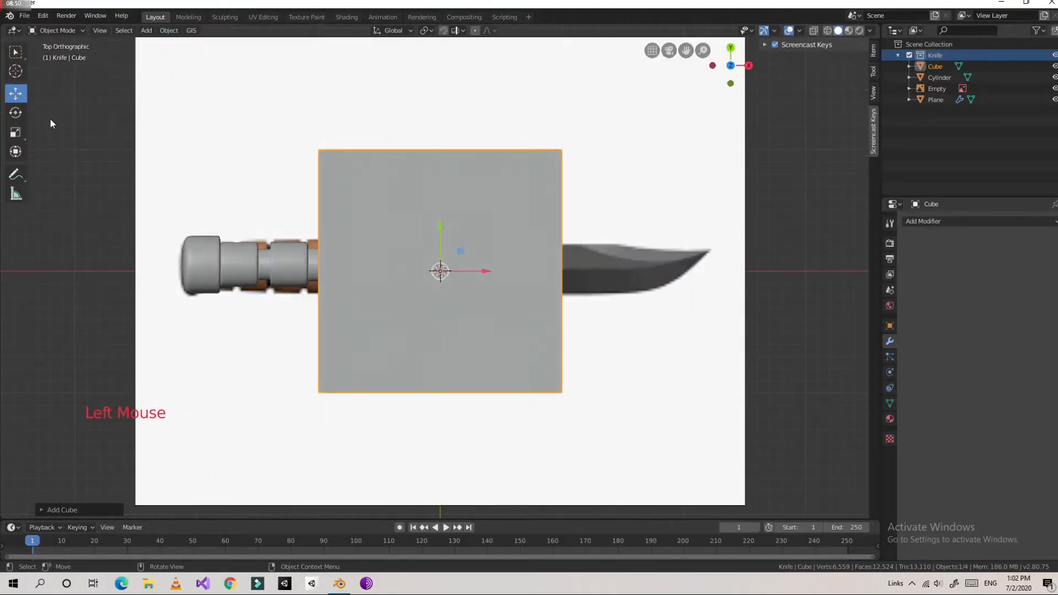
pyautogui.click(15, 132)
pyautogui.keyDown('ctrl'); pyautogui.moveTo(461, 252); pyautogui.dragTo(440, 228); pyautogui.keyUp('ctrl')
pyautogui.hotkey('ctrl', 'z')
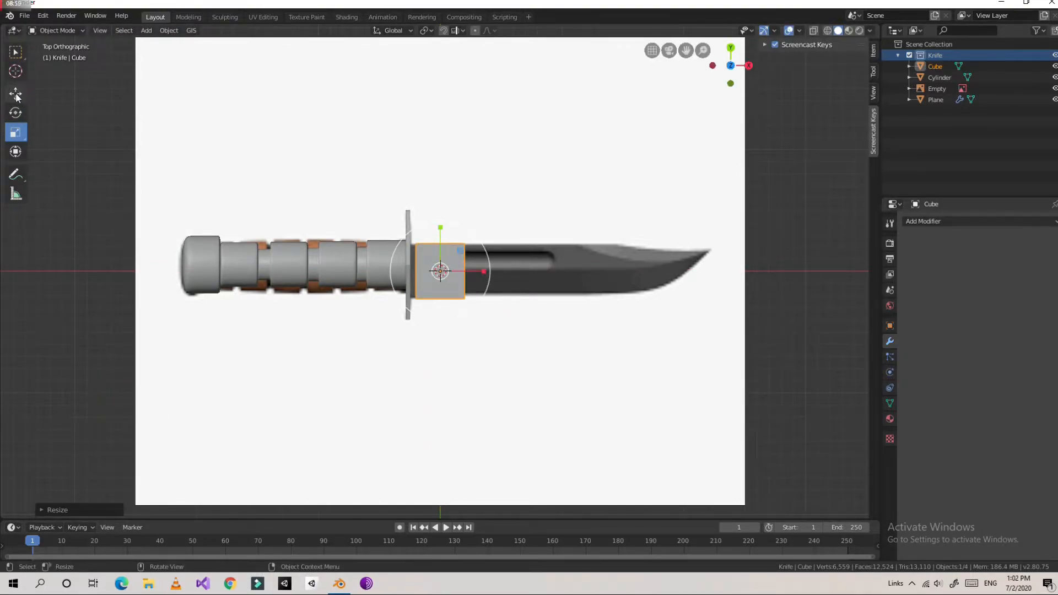
pyautogui.moveTo(478, 267); pyautogui.dragTo(472, 266)
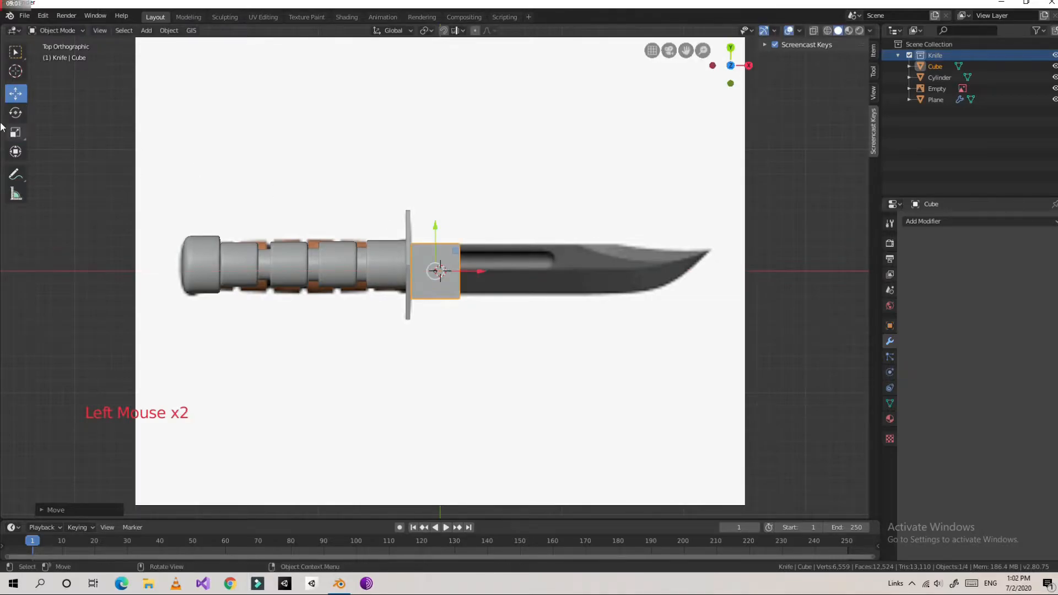
pyautogui.click(15, 133)
pyautogui.click(476, 270)
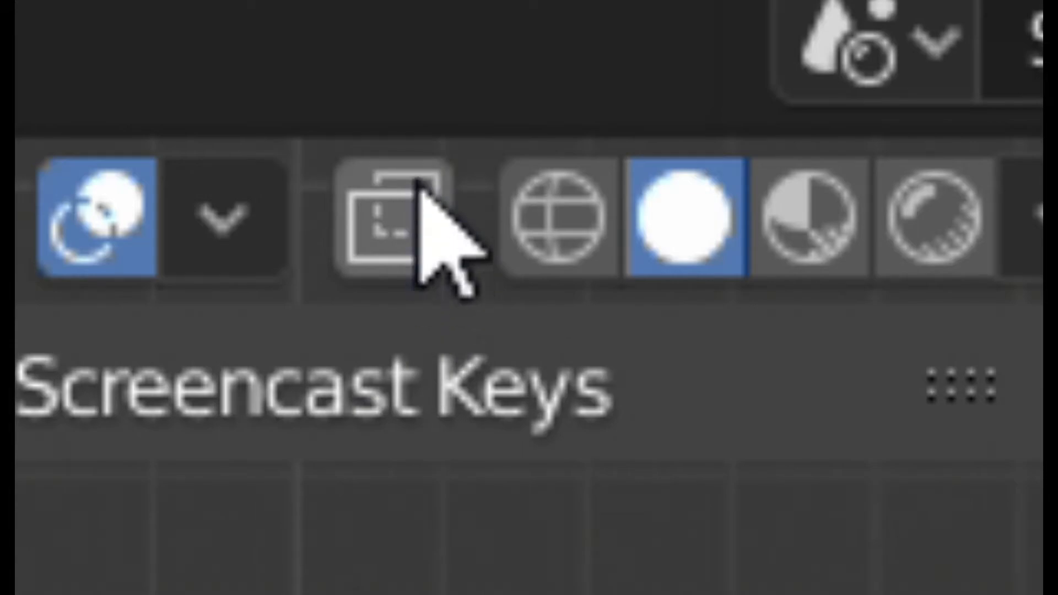
# Turn on X-ray display and flatten the cube's height along Z into a thinner block in front of the guard
pyautogui.click(413, 259)
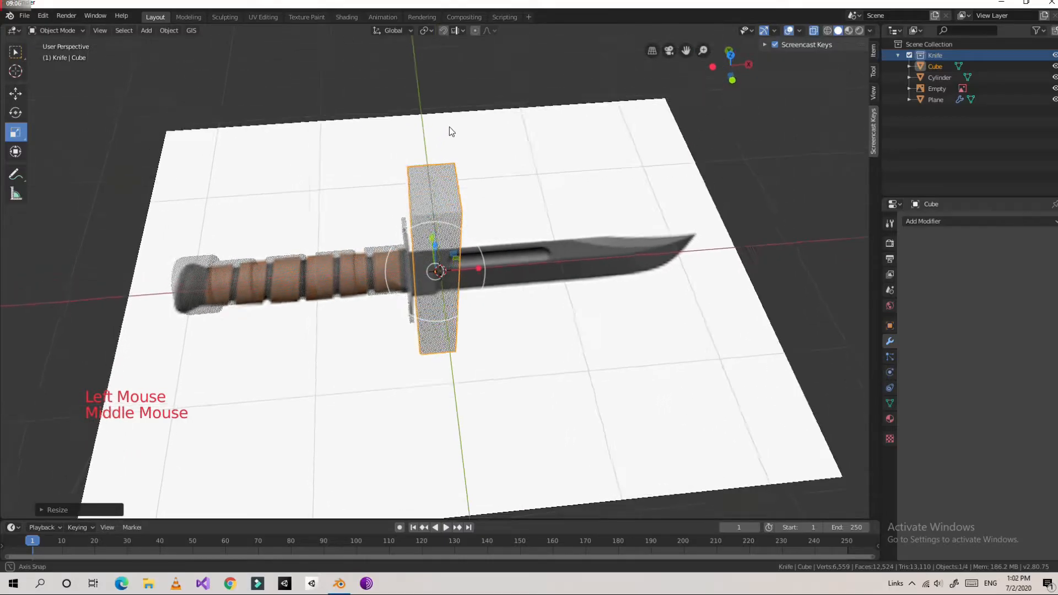
pyautogui.moveTo(450, 128); pyautogui.dragTo(466, 88, button='middle')
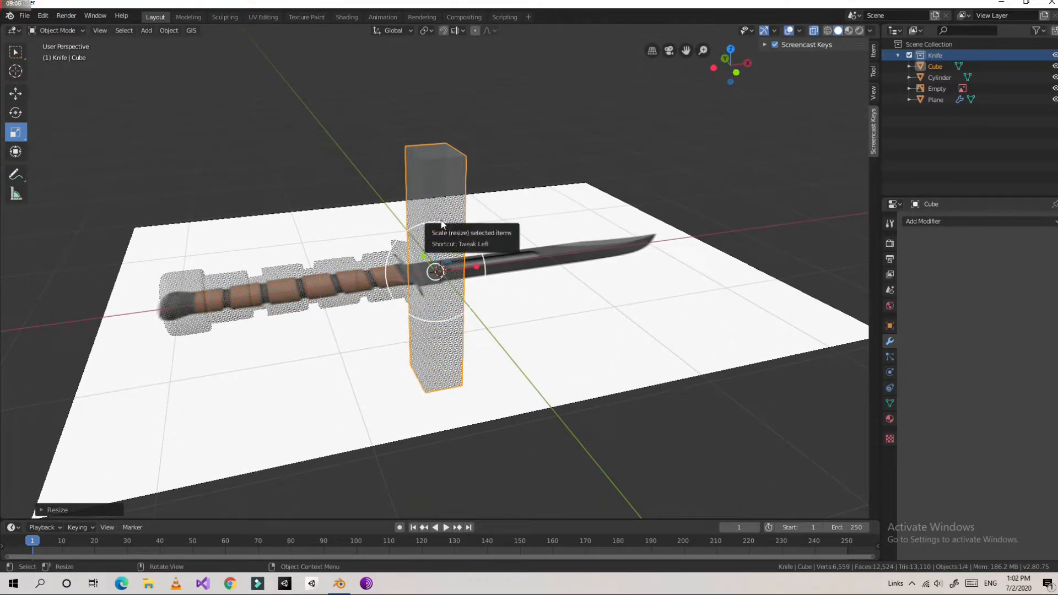
pyautogui.moveTo(441, 224); pyautogui.dragTo(437, 251)
pyautogui.scroll(7, 435, 251)
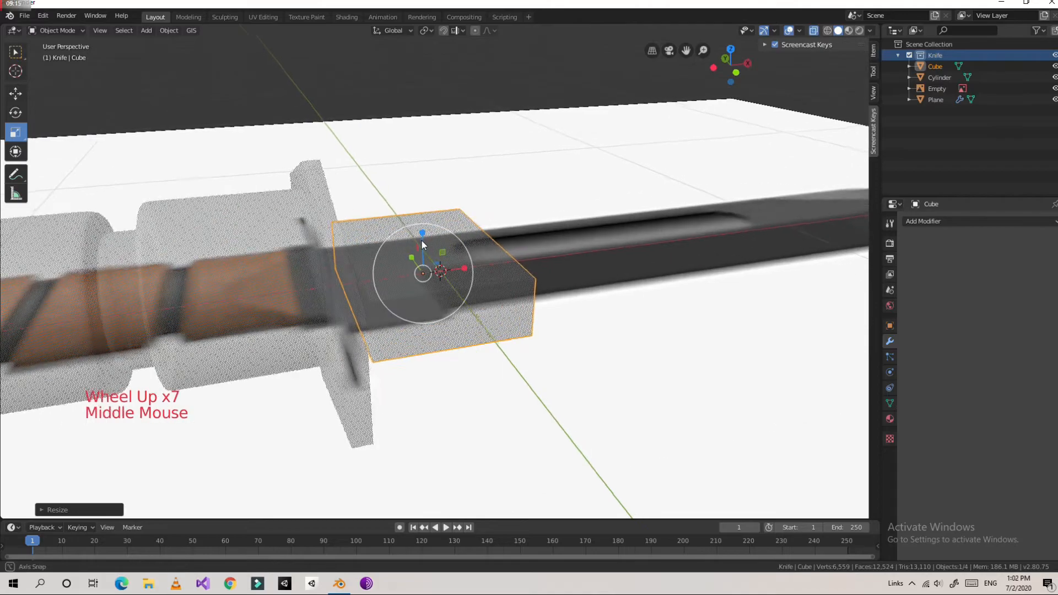
pyautogui.moveTo(422, 241); pyautogui.dragTo(388, 240, button='middle')
pyautogui.moveTo(423, 231); pyautogui.dragTo(419, 246)
# Enter Edit Mode with vertex selection and move the whole block mesh along X closer to the guard
pyautogui.press('Tab')
pyautogui.moveTo(498, 253); pyautogui.dragTo(507, 324, button='middle')
pyautogui.press('Tab')
pyautogui.press('Tab')
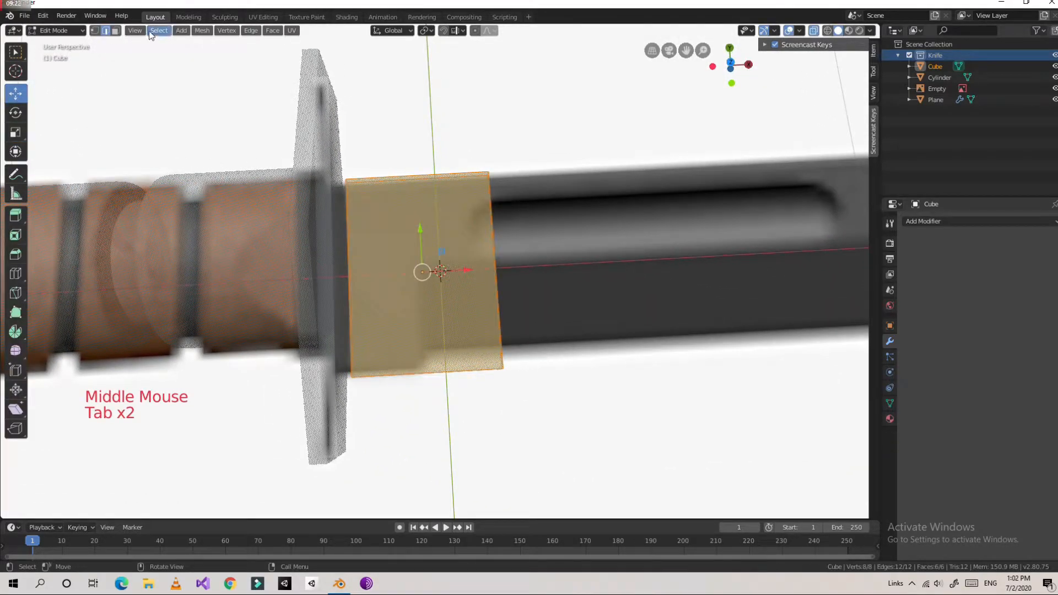
pyautogui.click(95, 31)
pyautogui.moveTo(467, 270); pyautogui.dragTo(451, 270)
# Box-select the block's blade-side vertices and move them towards the guard to match the collar's end in the reference
pyautogui.click(472, 175)
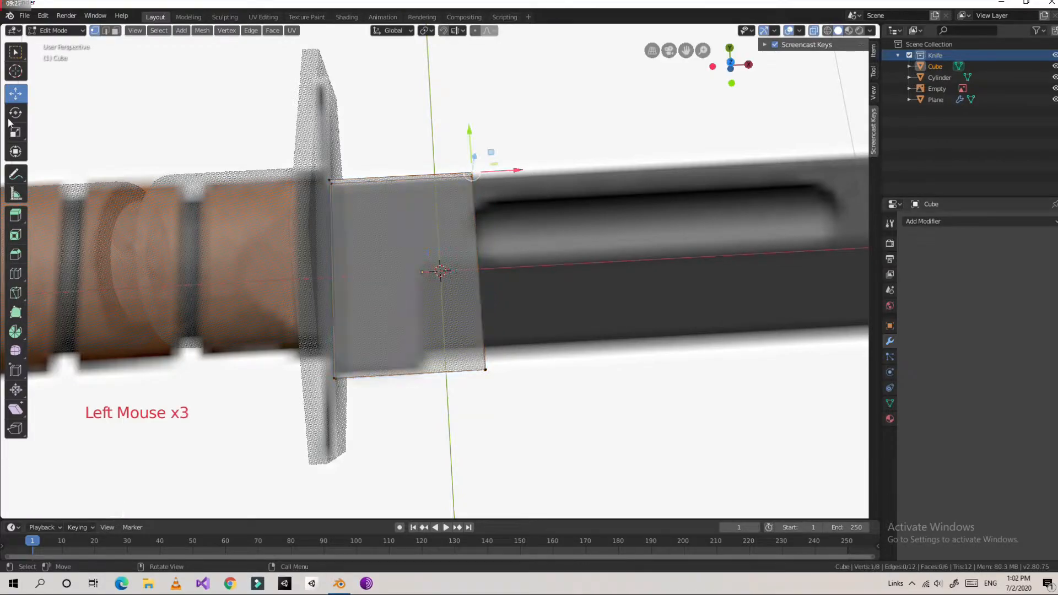
pyautogui.click(16, 53)
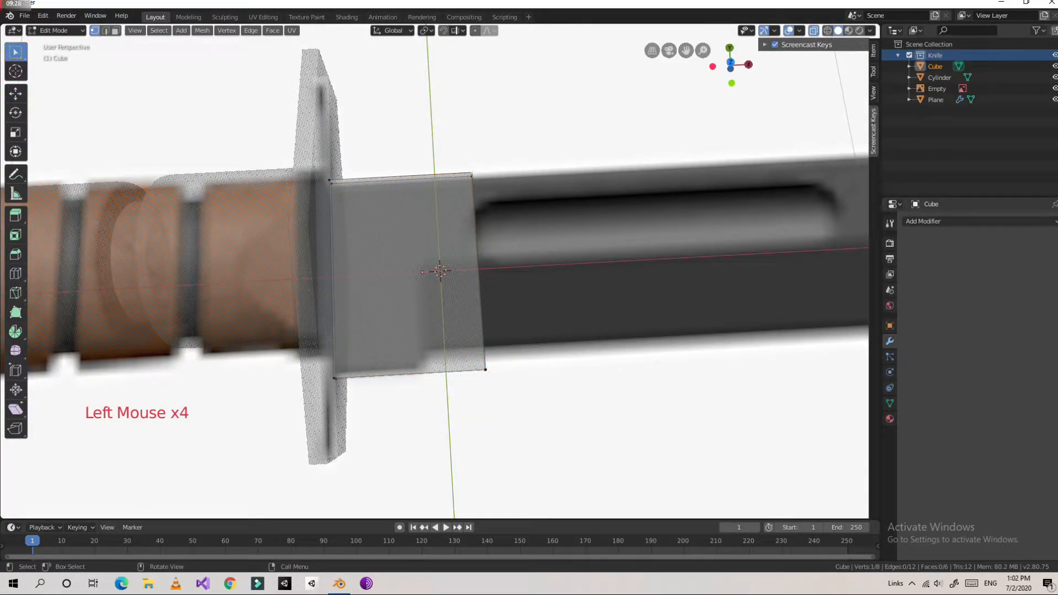
pyautogui.moveTo(460, 139); pyautogui.dragTo(476, 374)
pyautogui.moveTo(496, 275); pyautogui.dragTo(500, 284, button='middle')
pyautogui.press('g')
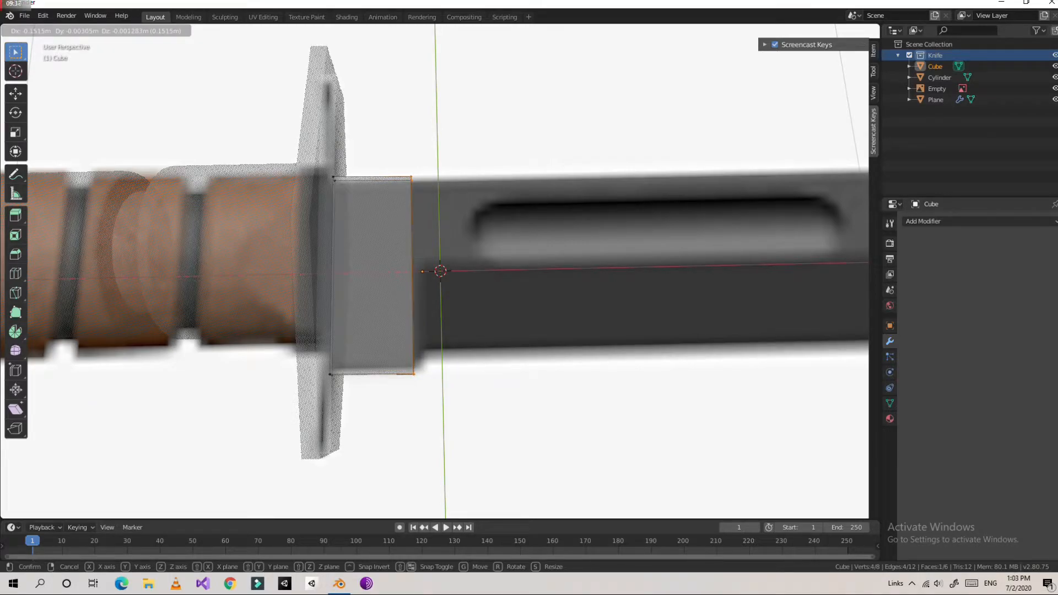
pyautogui.click(412, 274)
# Try rotating the block's blade-side face, and undo the rotation
pyautogui.moveTo(412, 275)
pyautogui.mouseDown(button='middle')
pyautogui.moveTo(403, 202)
pyautogui.moveTo(408, 260)
pyautogui.mouseUp(button='middle')
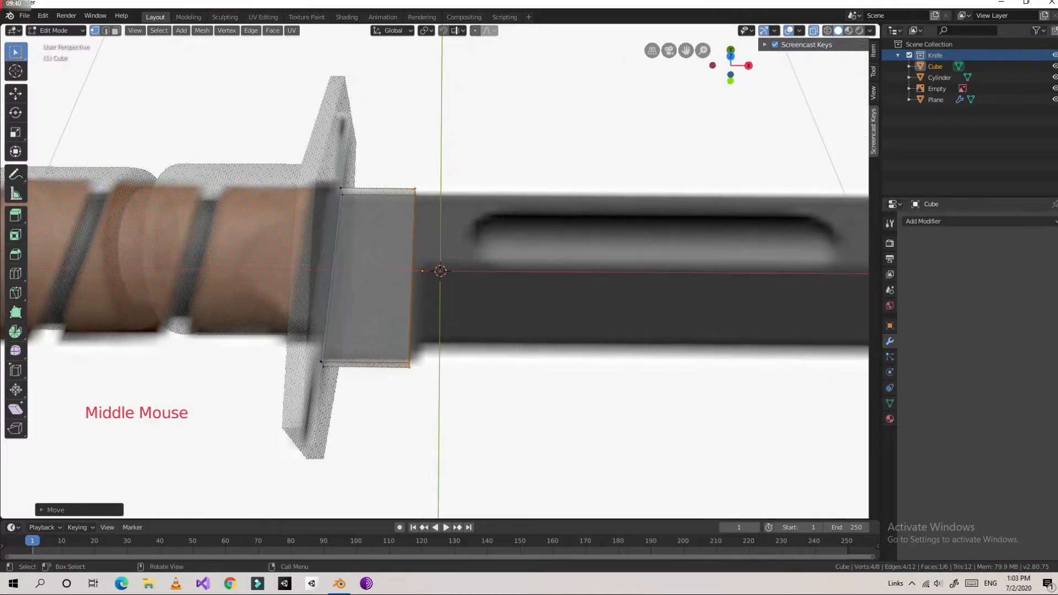
pyautogui.press('r')
pyautogui.click(457, 265)
pyautogui.hotkey('ctrl', 'z')
# Try two loop cuts near the block's cutting-edge side, and undo them
pyautogui.hotkey('ctrl', 'r')
pyautogui.click(392, 278)
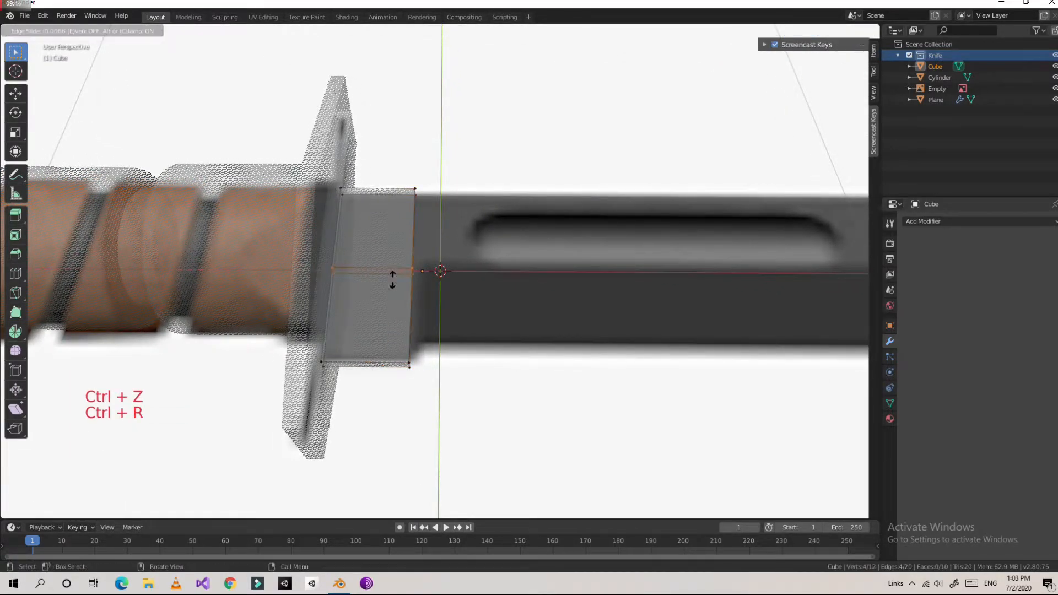
pyautogui.click(388, 341)
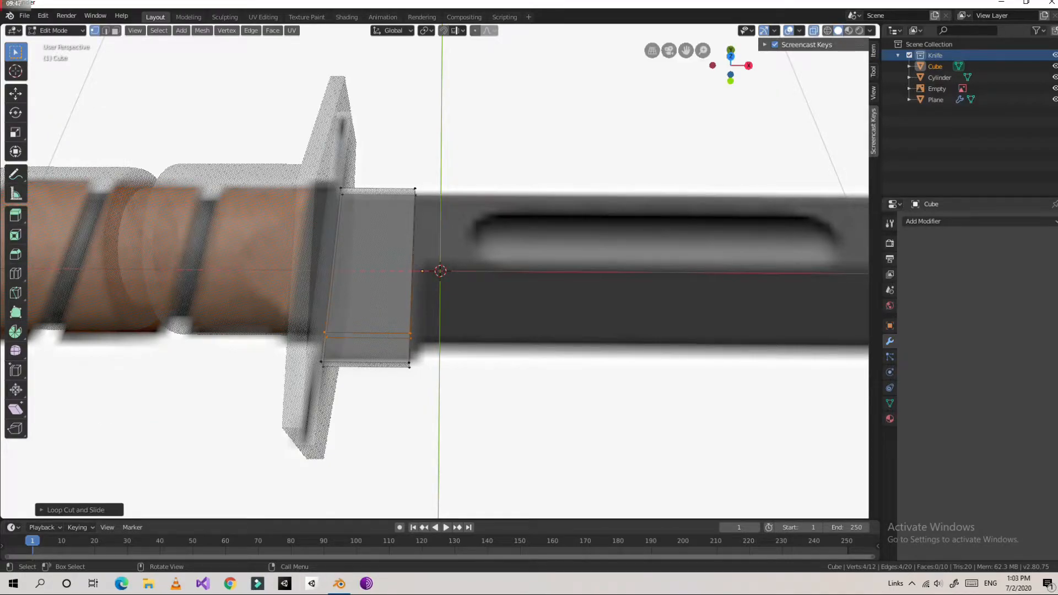
pyautogui.hotkey('ctrl', 'r')
pyautogui.click(439, 359)
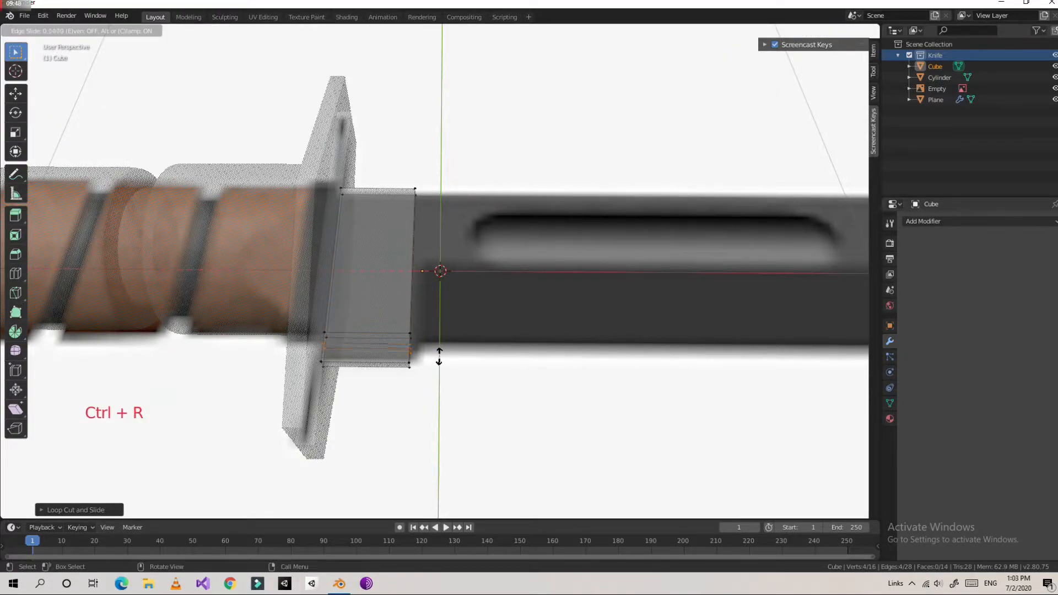
pyautogui.click(439, 359)
pyautogui.moveTo(441, 276); pyautogui.dragTo(469, 292, button='middle')
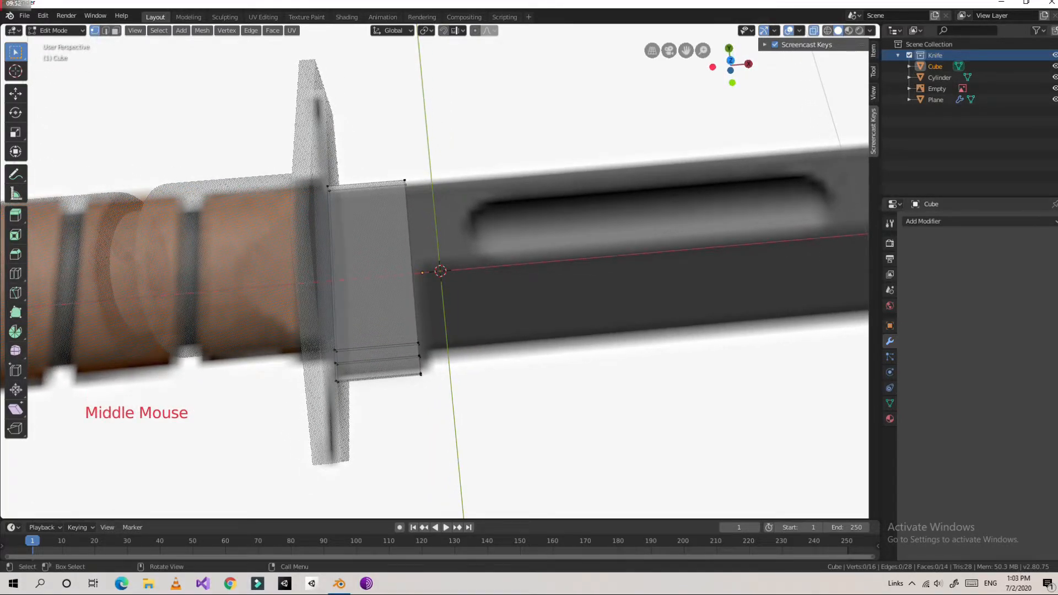
pyautogui.press('ctrl')
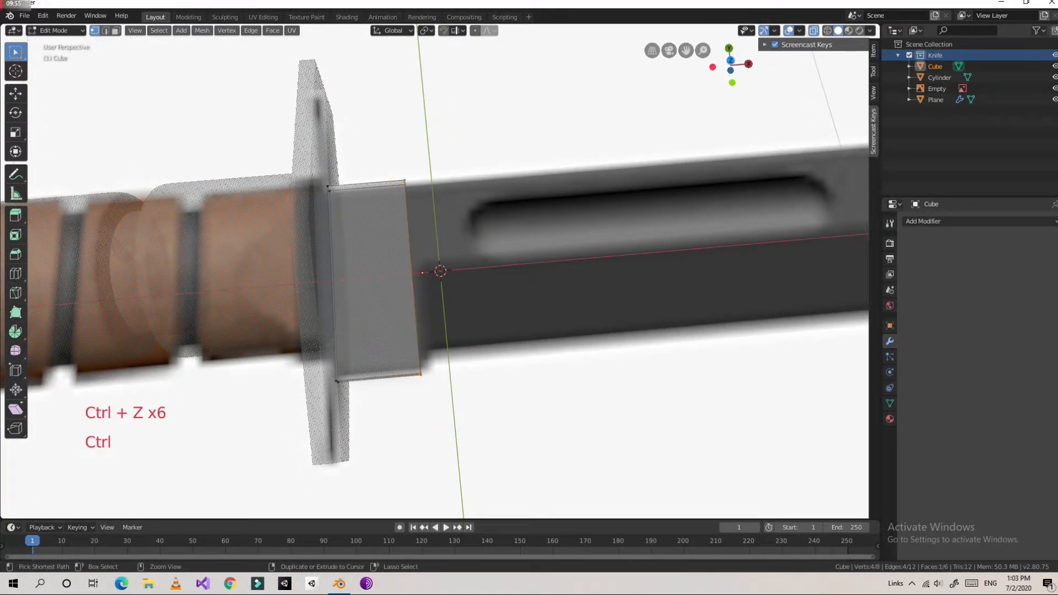
# Add a single loop cut across the block and slide it close to its cutting-edge side
pyautogui.hotkey('ctrl', 'r')
pyautogui.click(411, 334)
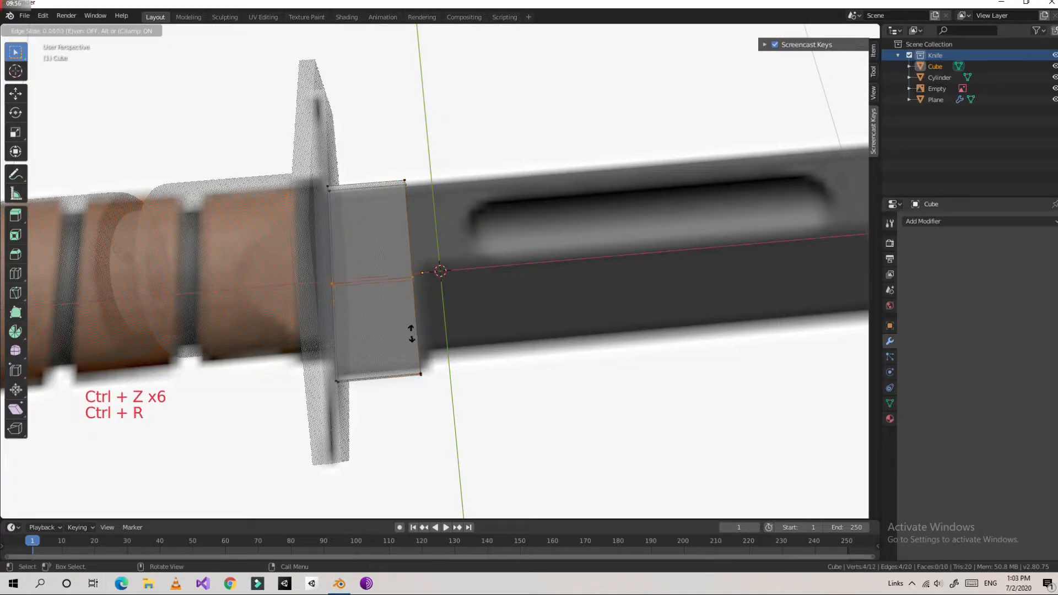
pyautogui.click(414, 409)
pyautogui.click(34, 506)
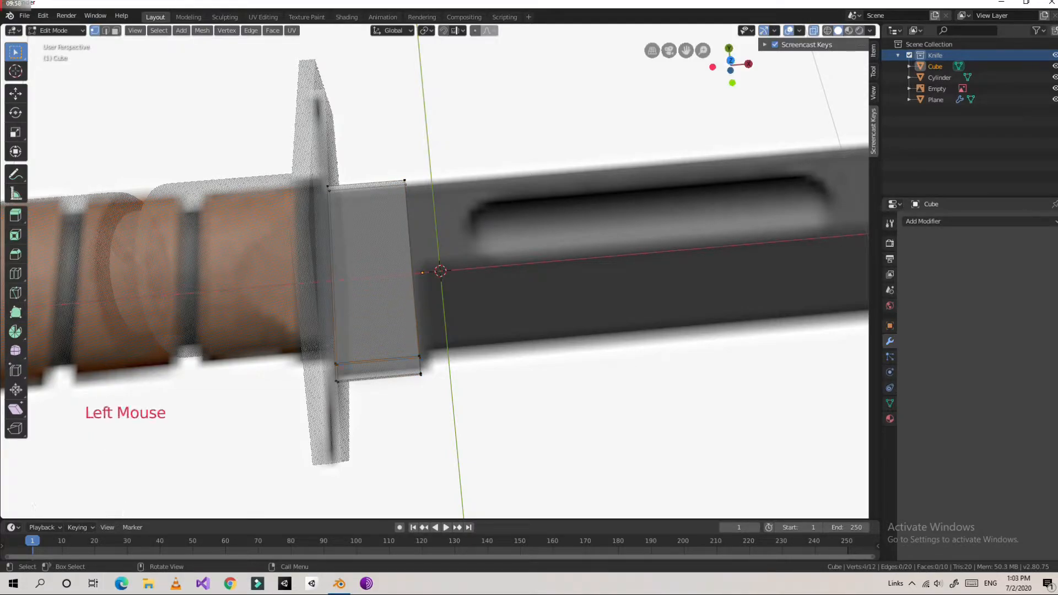
# Extrude the block's larger blade-side face, excluding the narrow strip below the loop cut, by about 0.02 m
pyautogui.moveTo(380, 159); pyautogui.dragTo(427, 363)
pyautogui.press('e')
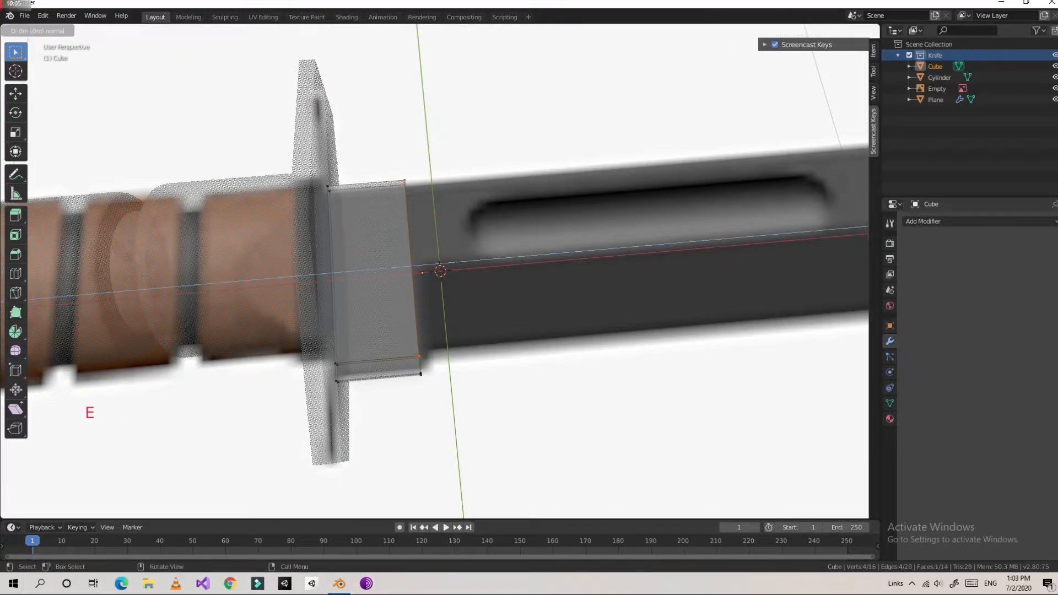
pyautogui.press('g')
pyautogui.click(528, 288)
pyautogui.hotkey('ctrl', 'z')
pyautogui.press('e')
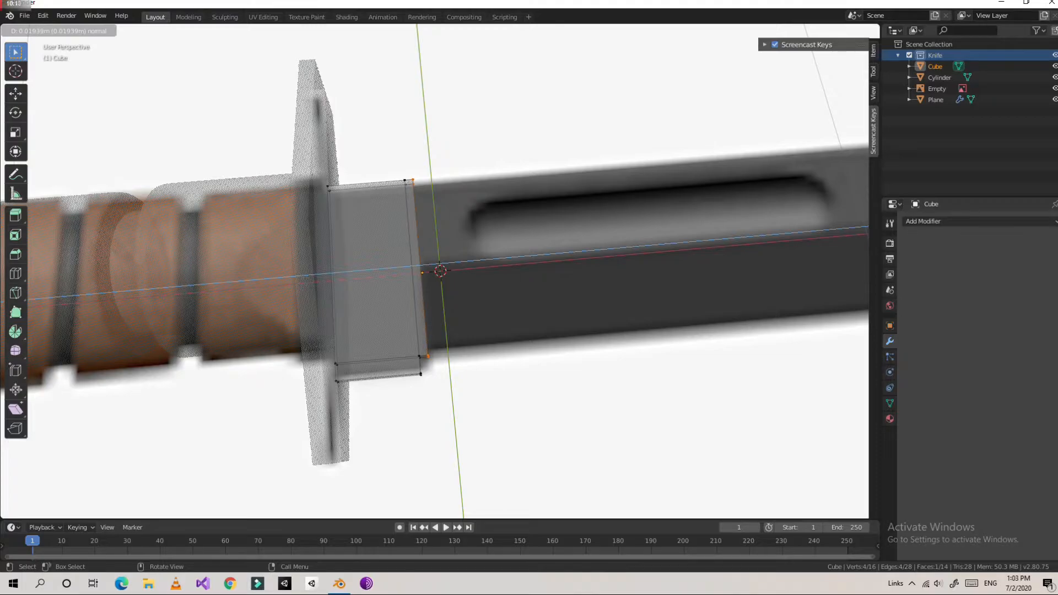
pyautogui.click(422, 272)
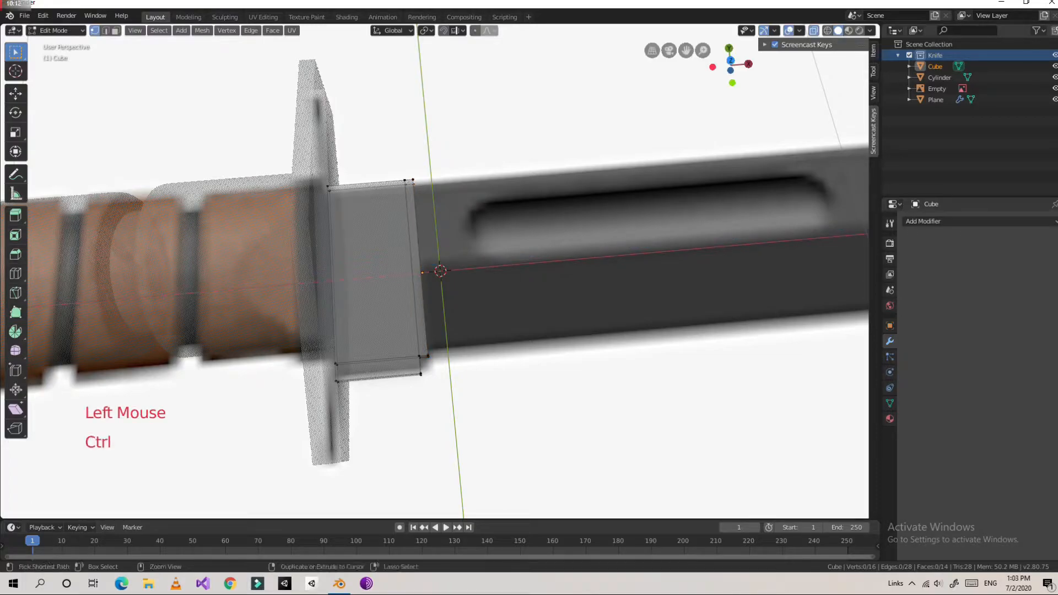
# Add another loop cut through the extruded section and slide it just above the existing loop
pyautogui.hotkey('ctrl', 'r')
pyautogui.click(420, 269)
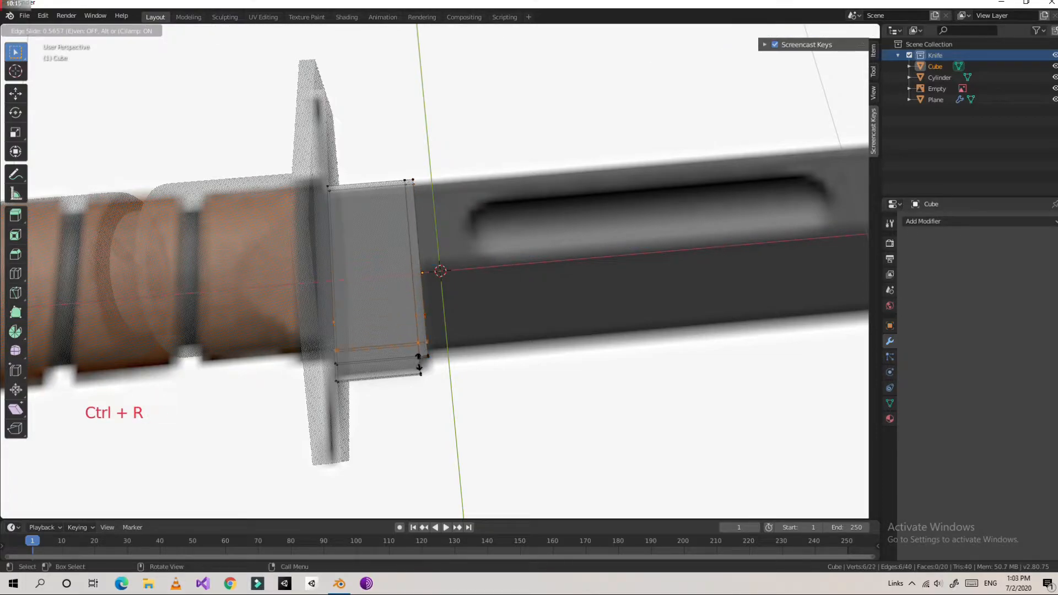
pyautogui.click(419, 365)
# Try extruding the end of the short section along the blade from top view, and undo it
pyautogui.click(413, 180)
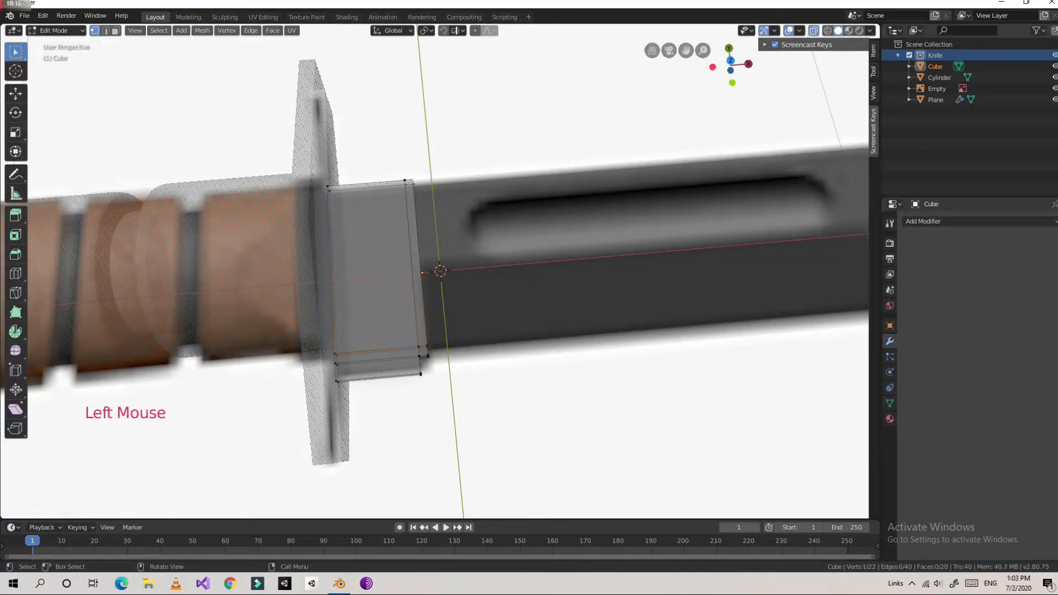
pyautogui.moveTo(416, 163); pyautogui.dragTo(440, 358)
pyautogui.middleClick(440, 358)
pyautogui.moveTo(440, 359); pyautogui.dragTo(436, 386, button='middle')
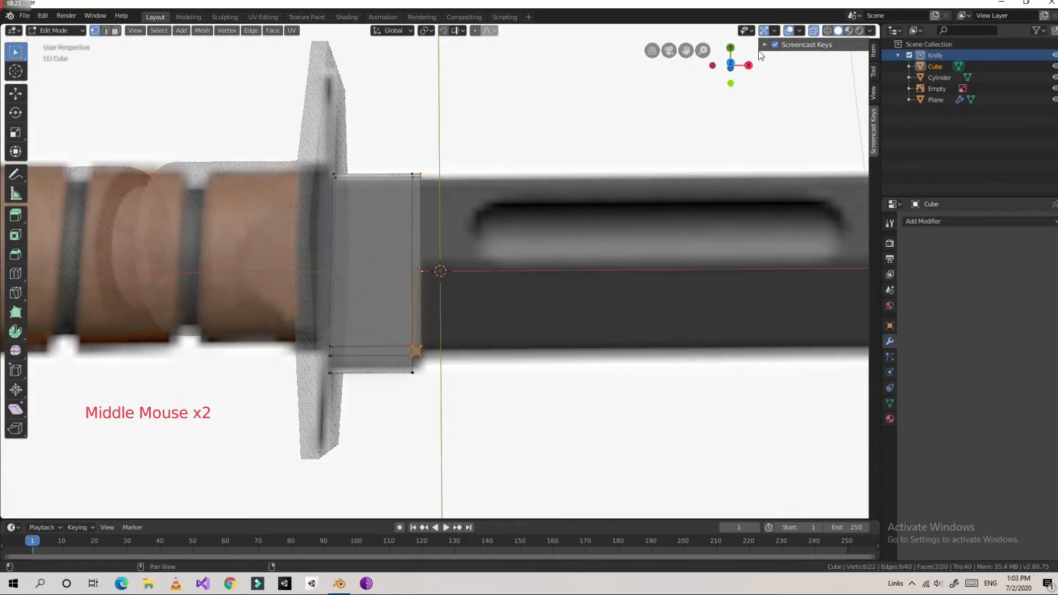
pyautogui.click(731, 66)
pyautogui.click(479, 331)
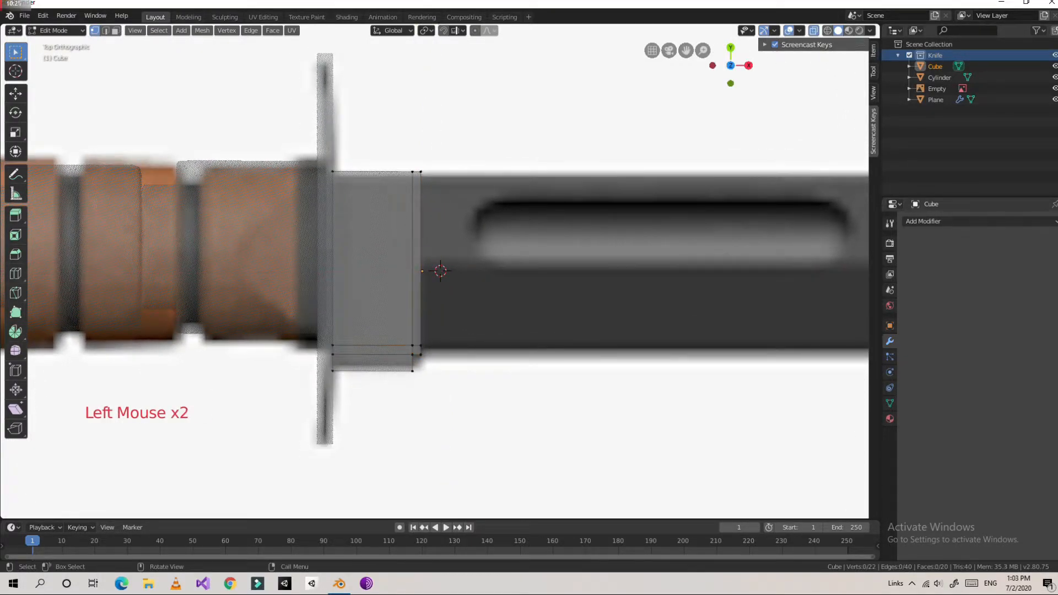
pyautogui.moveTo(420, 171); pyautogui.dragTo(420, 170)
pyautogui.press('e')
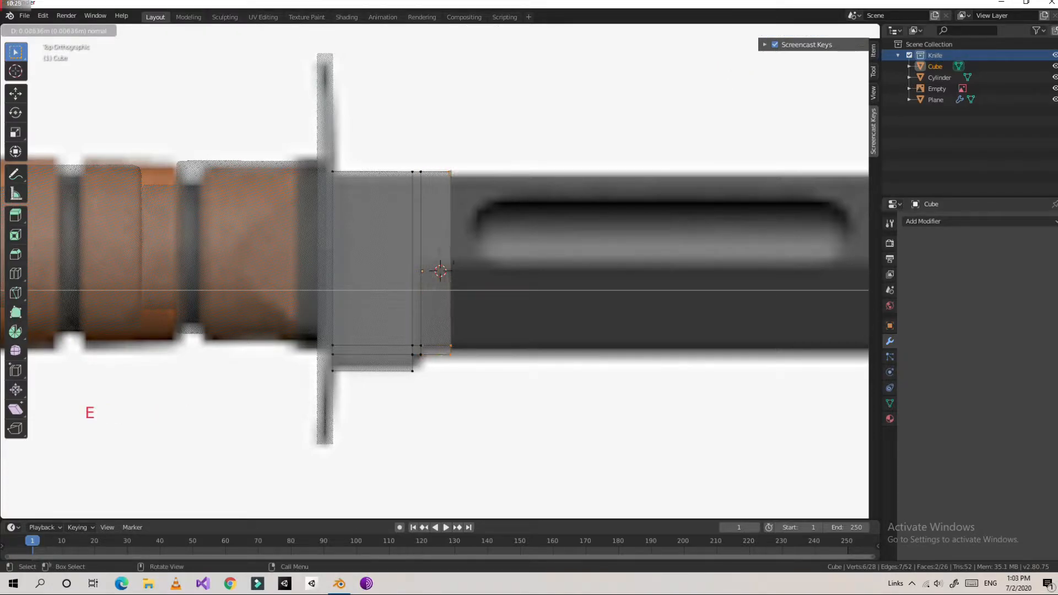
pyautogui.hotkey('ctrl', 'z')
# Select the end face above the newest loop and extrude it along the blade, past the fuller to where the tip starts narrowing
pyautogui.click(479, 308)
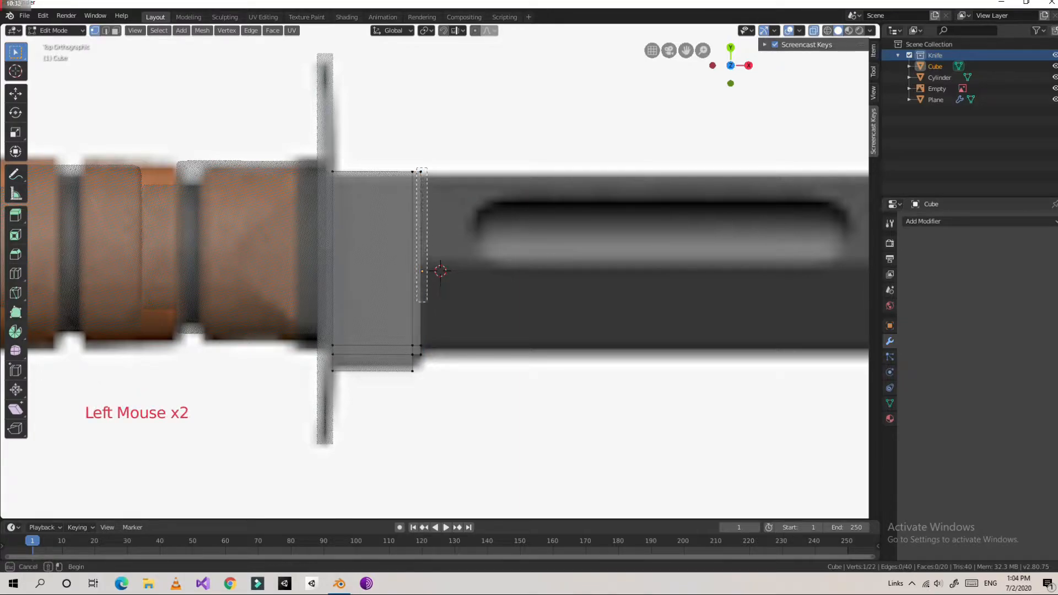
pyautogui.moveTo(428, 348); pyautogui.dragTo(428, 348)
pyautogui.scroll(-2, 427, 348)
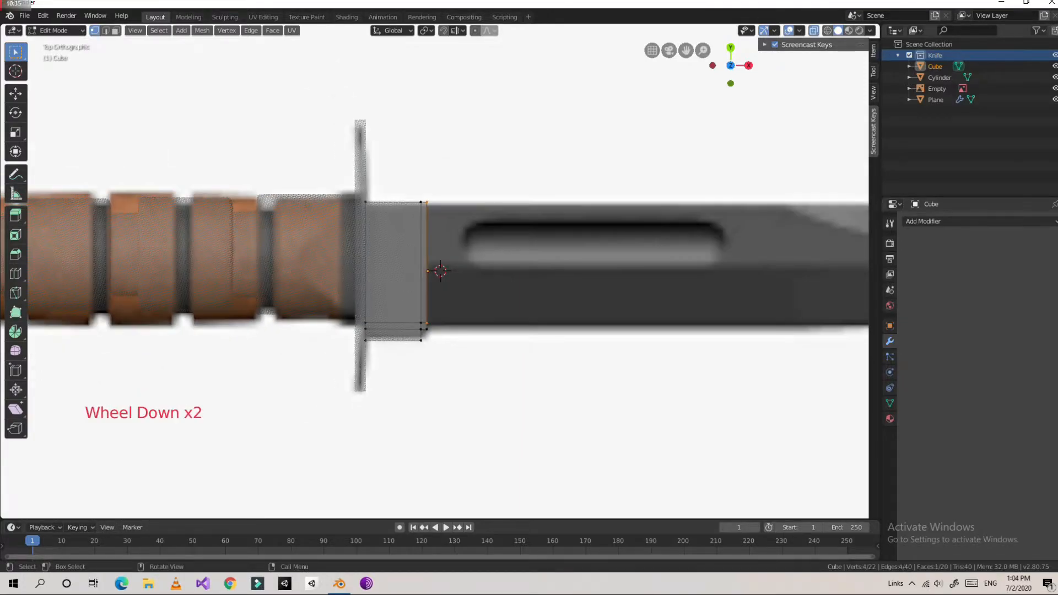
pyautogui.press('e')
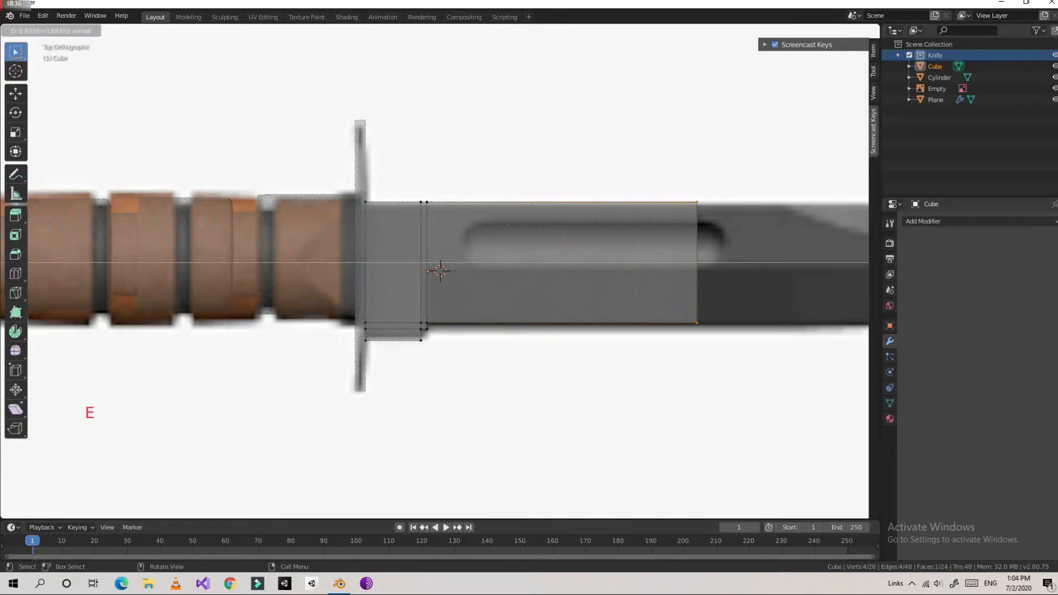
pyautogui.press('Return')
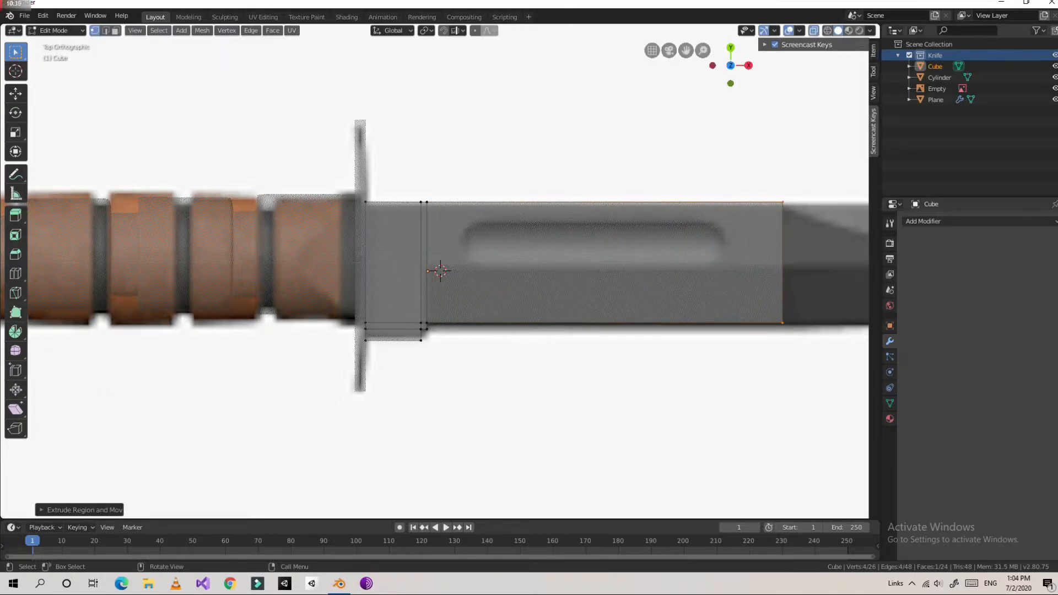
pyautogui.scroll(-2, 441, 271)
pyautogui.moveTo(441, 270); pyautogui.dragTo(452, 264, button='middle')
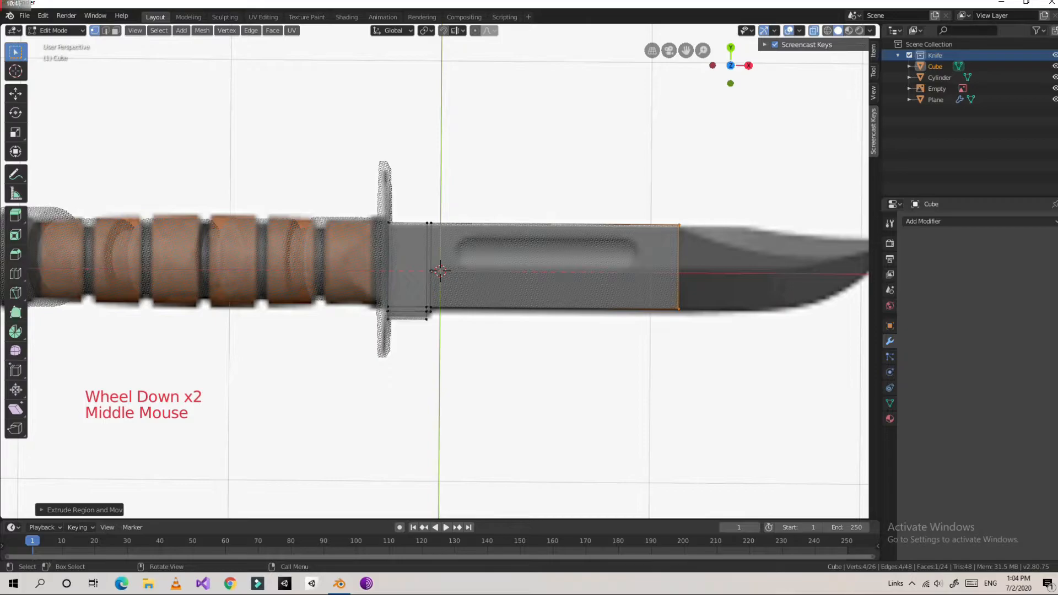
# Extrude the blade's end face further along the blade to where the spine starts dropping
pyautogui.press('e')
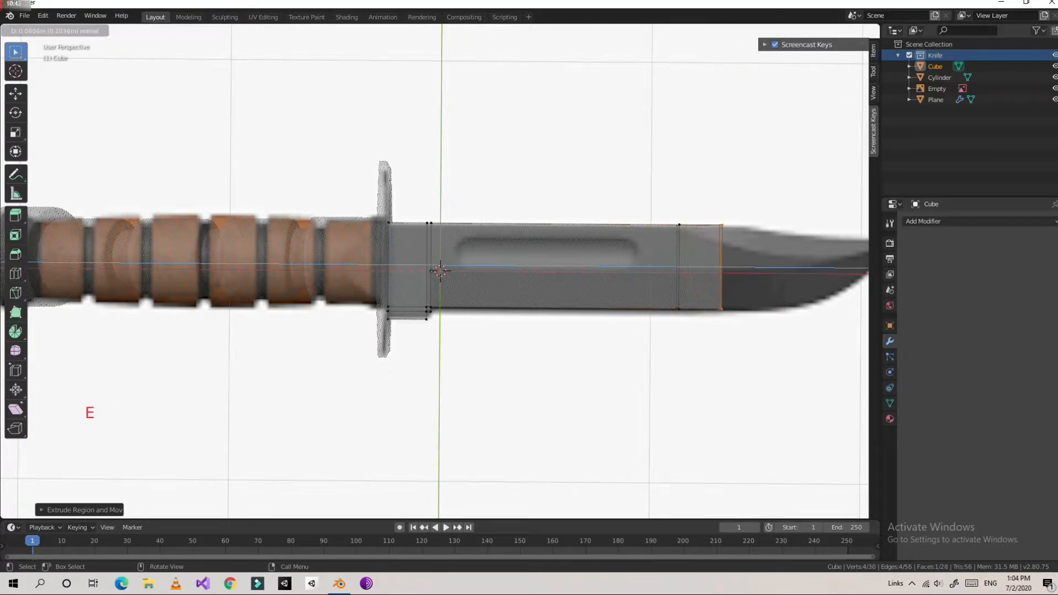
pyautogui.press('Return')
# Try adding a loop cut close to the spine and extruding only the end face below it, and undo both
pyautogui.scroll(-1, 703, 265)
pyautogui.hotkey('ctrl', 'r')
pyautogui.click(704, 240)
pyautogui.click(702, 240)
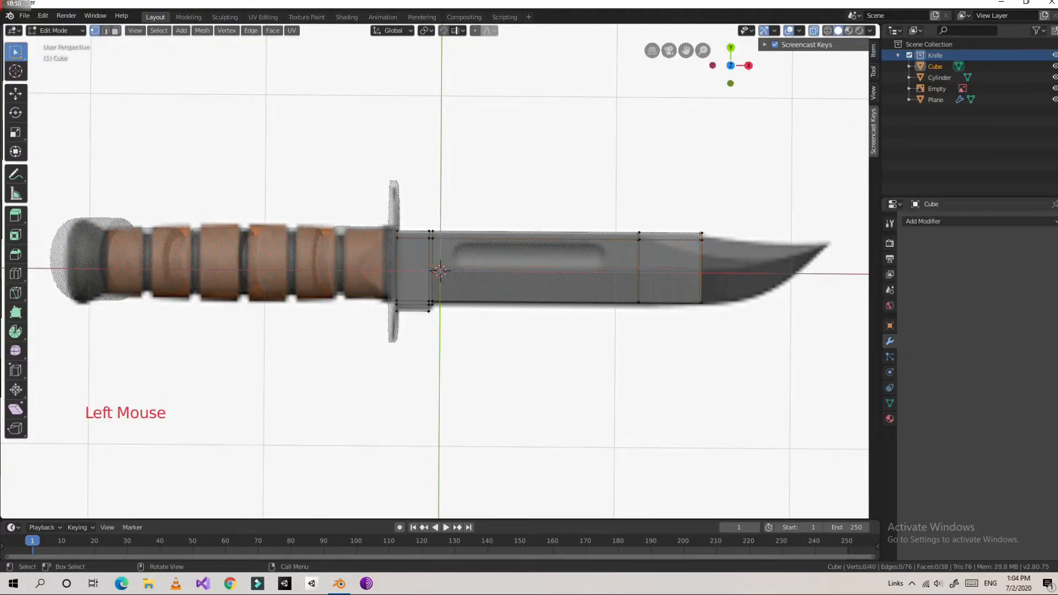
pyautogui.moveTo(701, 220); pyautogui.dragTo(705, 225)
pyautogui.moveTo(708, 271); pyautogui.dragTo(709, 272)
pyautogui.press('e')
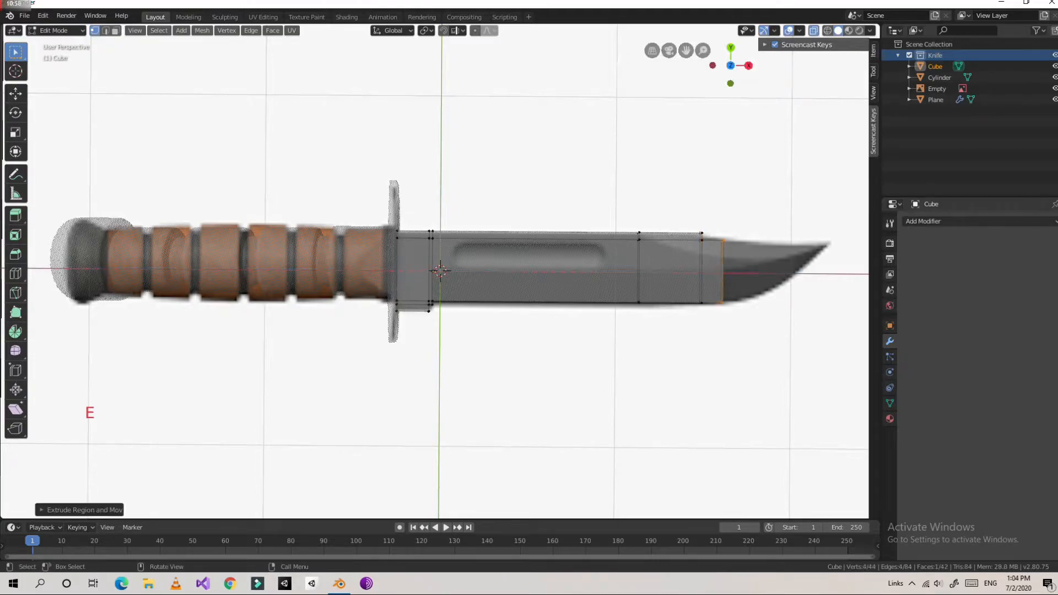
pyautogui.scroll(1, 709, 271)
pyautogui.hotkey('ctrl', 'z')
pyautogui.hotkey('ctrl', 'z')
pyautogui.hotkey('ctrl', 'z')
pyautogui.hotkey('ctrl', 'z')
pyautogui.hotkey('ctrl', 'z')
pyautogui.hotkey('ctrl', 'z')
pyautogui.hotkey('ctrl', 'z')
# Extrude a short first tip section from the end face and move its spine and cutting-edge vertices toward the reference outline
pyautogui.press('e')
pyautogui.click(778, 271)
pyautogui.moveTo(771, 217); pyautogui.dragTo(788, 234)
pyautogui.press('g')
pyautogui.click(772, 241)
pyautogui.moveTo(770, 301); pyautogui.dragTo(789, 320)
pyautogui.press('g')
pyautogui.click(777, 320)
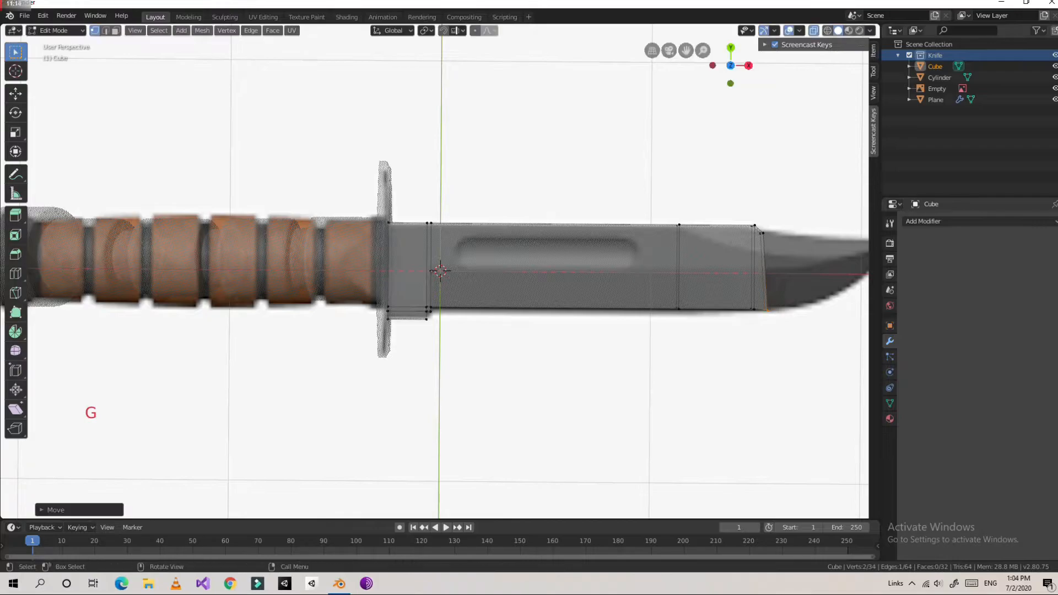
# Refine the first tip section's end vertices so they sit on the reference spine and cutting edge
pyautogui.moveTo(687, 50); pyautogui.dragTo(431, 30)
pyautogui.scroll(3, 557, 231)
pyautogui.moveTo(550, 154); pyautogui.dragTo(591, 177)
pyautogui.click(560, 304)
pyautogui.click(561, 304)
pyautogui.click(560, 303)
pyautogui.press('g')
pyautogui.click(563, 319)
# Extrude a second narrow tip section, fit its spine vertices to the reference dip, and shift the slanted end face closer to the previous section
pyautogui.press('e')
pyautogui.click(573, 165)
pyautogui.press('g')
pyautogui.click(574, 160)
pyautogui.press('g')
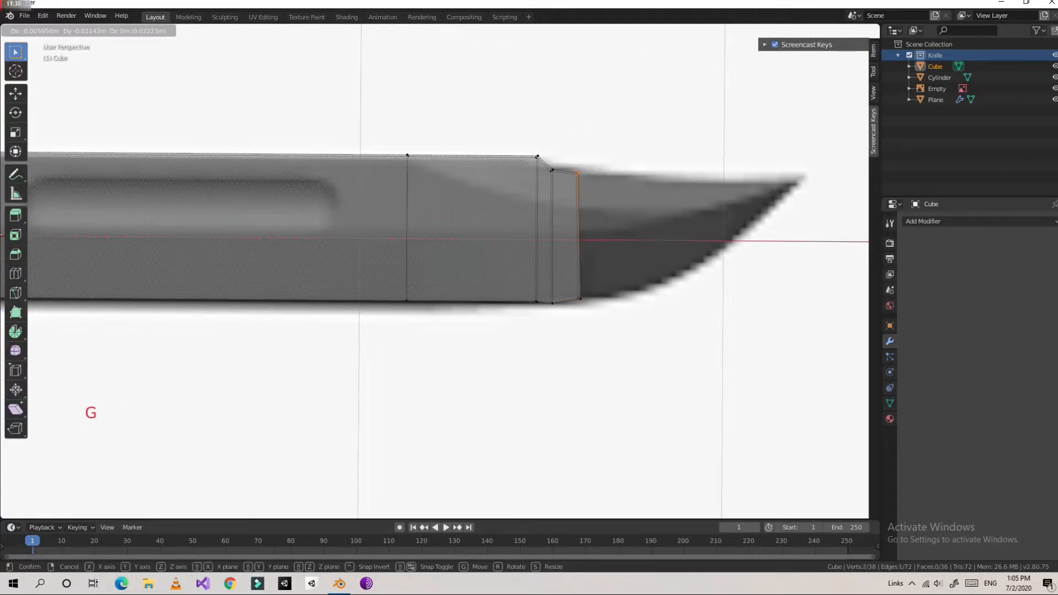
pyautogui.click(582, 187)
pyautogui.moveTo(588, 318); pyautogui.dragTo(563, 164)
pyautogui.press('g')
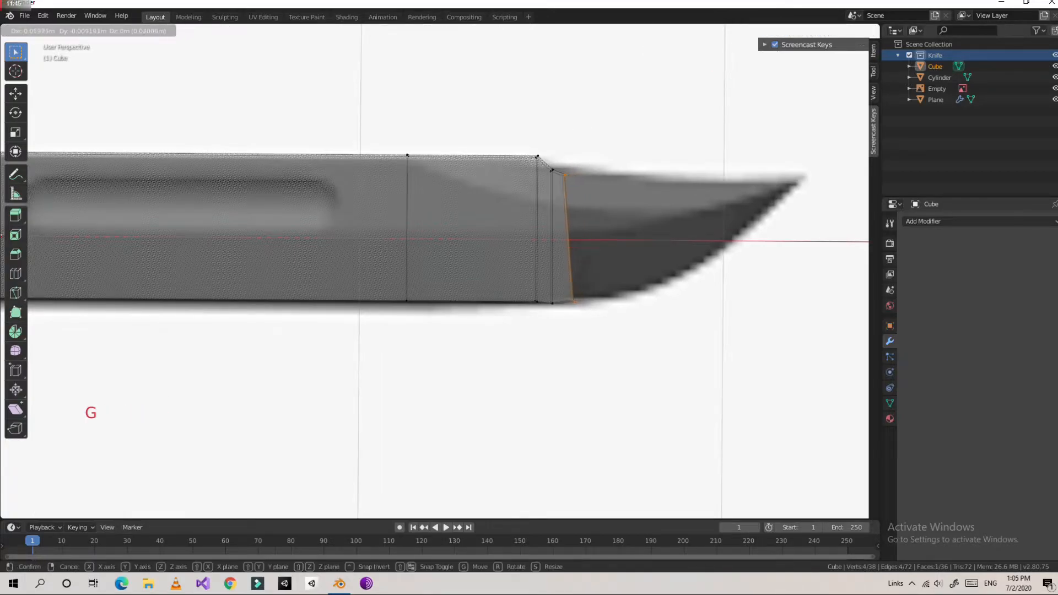
pyautogui.click(557, 166)
# Extrude a third short tip section and move its lower and upper vertices onto the reference outline
pyautogui.press('e')
pyautogui.click(572, 165)
pyautogui.moveTo(603, 316); pyautogui.dragTo(577, 166)
pyautogui.press('g')
pyautogui.click(582, 287)
pyautogui.click(580, 176)
pyautogui.press('g')
pyautogui.click(585, 177)
# Extrude the fourth tip section, fit its lower and upper vertices to where the cutting edge begins curving, and select its end face
pyautogui.press('e')
pyautogui.click(618, 167)
pyautogui.moveTo(641, 310); pyautogui.dragTo(619, 286)
pyautogui.press('g')
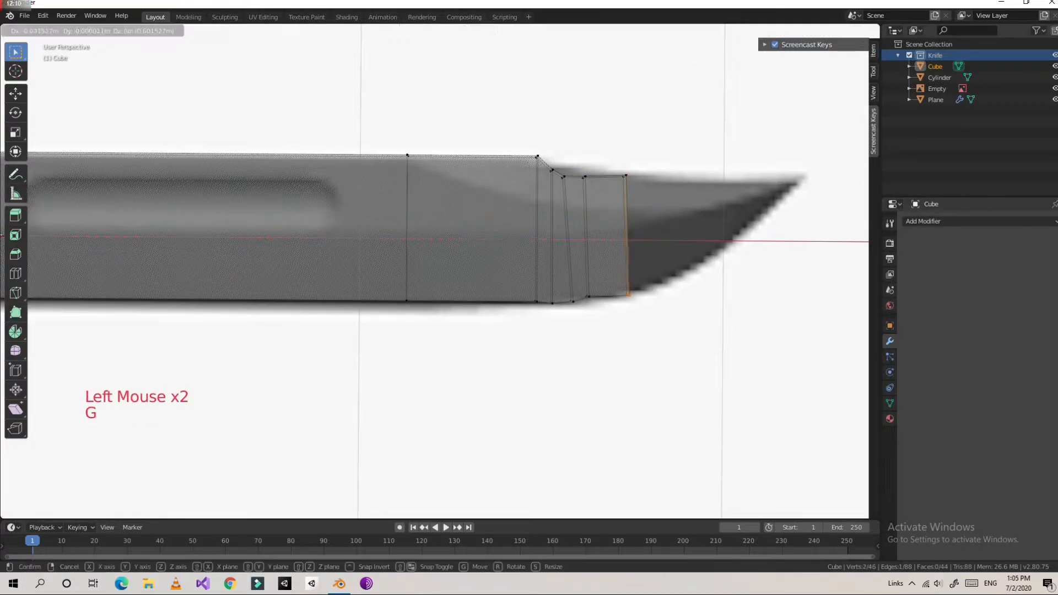
pyautogui.click(606, 285)
pyautogui.moveTo(638, 190); pyautogui.dragTo(616, 166)
pyautogui.press('g')
pyautogui.click(605, 167)
pyautogui.moveTo(632, 306); pyautogui.dragTo(602, 165)
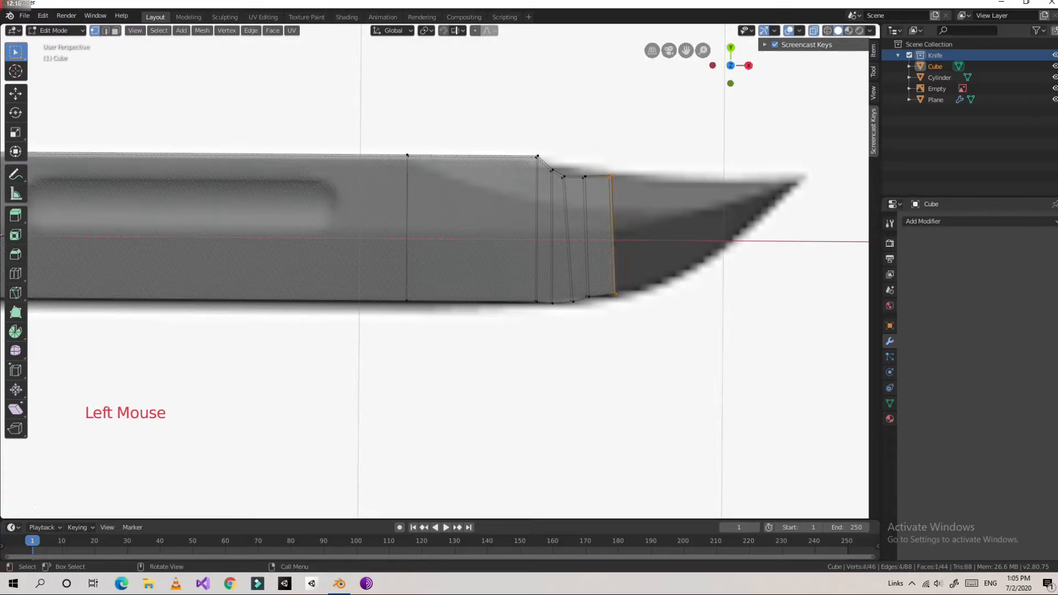
# Try rotating the end face of the fourth tip section, and undo it
pyautogui.press('r')
pyautogui.click(606, 168)
pyautogui.hotkey('ctrl', 'z')
# Extrude a fifth tip section, lower its spine vertices, and nudge the previous section's spine vertices onto the outline
pyautogui.press('e')
pyautogui.click(656, 168)
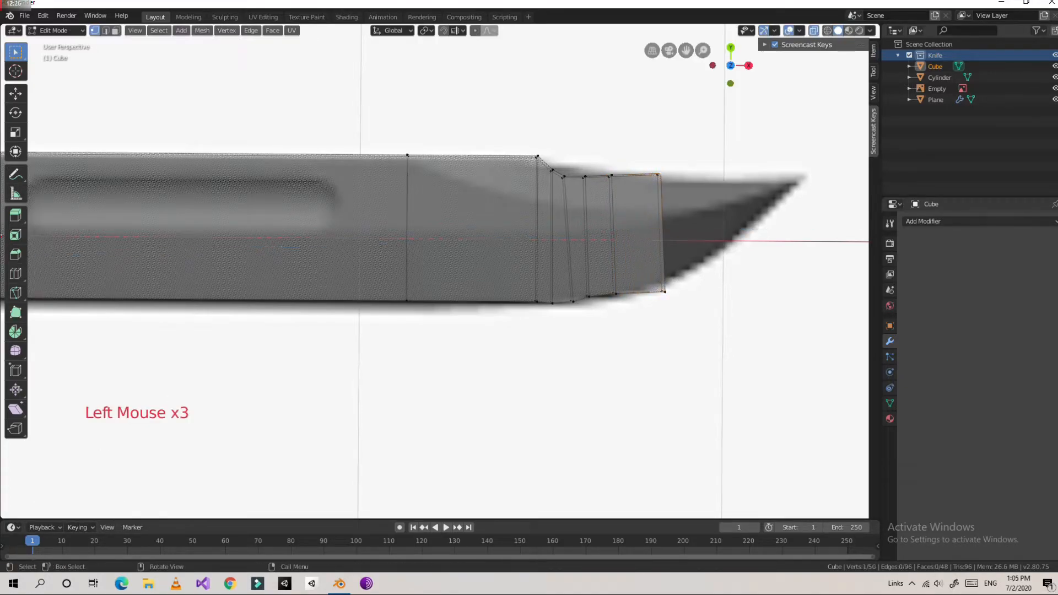
pyautogui.moveTo(681, 190); pyautogui.dragTo(646, 163)
pyautogui.press('g')
pyautogui.click(610, 176)
pyautogui.press('g')
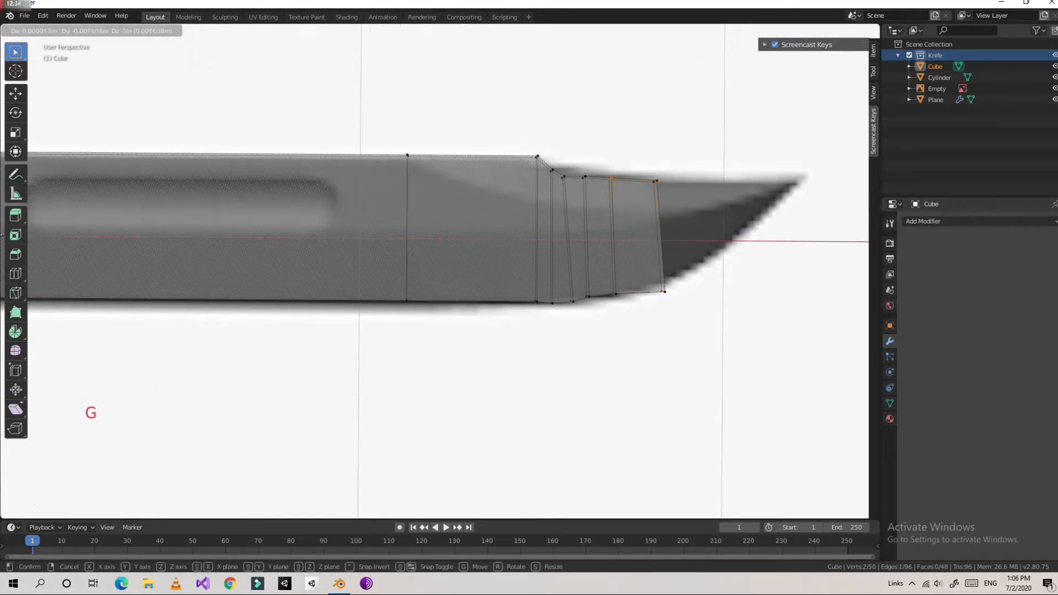
pyautogui.click(616, 178)
# Pull the fifth tip section's spine and cutting-edge vertices back onto the reference outline
pyautogui.moveTo(673, 194); pyautogui.dragTo(643, 165)
pyautogui.press('g')
pyautogui.click(656, 178)
pyautogui.moveTo(679, 306); pyautogui.dragTo(649, 275)
pyautogui.press('g')
pyautogui.click(649, 285)
pyautogui.press('g')
pyautogui.click(647, 177)
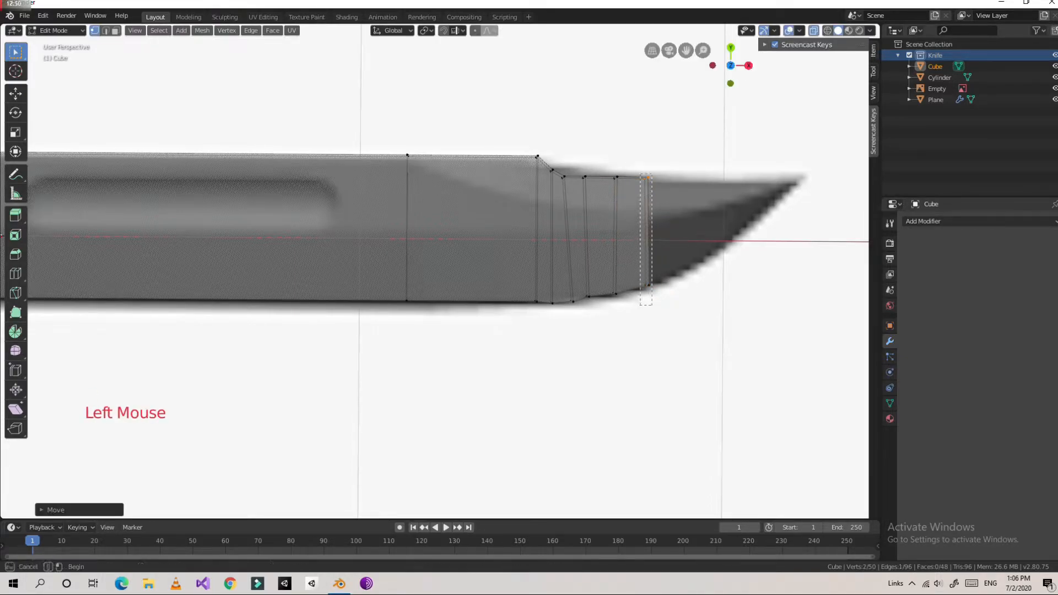
# Extrude a very short sixth tip section, placing its spine vertices slightly lower and its bottom vertices on the curved cutting edge
pyautogui.moveTo(639, 178); pyautogui.dragTo(637, 166)
pyautogui.press('e')
pyautogui.click(677, 172)
pyautogui.moveTo(706, 195); pyautogui.dragTo(678, 165)
pyautogui.press('g')
pyautogui.click(658, 182)
pyautogui.moveTo(701, 304); pyautogui.dragTo(676, 271)
pyautogui.press('g')
pyautogui.click(661, 282)
# Extrude the seventh tip section and raise its lower vertices to the curved edge, then align its spine vertices
pyautogui.moveTo(667, 310); pyautogui.dragTo(652, 167)
pyautogui.press('e')
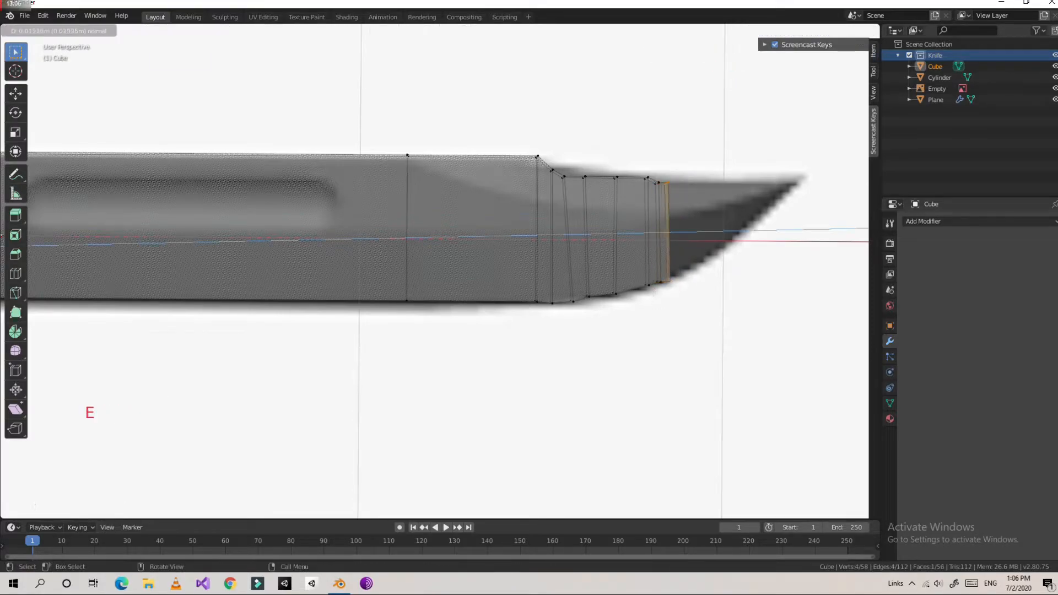
pyautogui.click(689, 173)
pyautogui.moveTo(720, 297); pyautogui.dragTo(685, 267)
pyautogui.press('g')
pyautogui.click(678, 266)
pyautogui.moveTo(712, 196); pyautogui.dragTo(684, 169)
pyautogui.press('g')
pyautogui.click(676, 175)
# Extrude an eighth tip section and move its end so the lower vertices meet the curved cutting edge
pyautogui.moveTo(692, 285); pyautogui.dragTo(675, 202)
pyautogui.press('e')
pyautogui.click(692, 204)
pyautogui.press('g')
pyautogui.click(697, 181)
# Extrude a narrow ninth tip section, moving its lower vertices up the cutting-edge curve and its upper vertices back along the spine
pyautogui.moveTo(713, 283); pyautogui.dragTo(687, 173)
pyautogui.press('e')
pyautogui.click(722, 177)
pyautogui.moveTo(751, 283); pyautogui.dragTo(688, 249)
pyautogui.press('g')
pyautogui.click(698, 240)
pyautogui.press('g')
pyautogui.click(691, 251)
pyautogui.moveTo(742, 199); pyautogui.dragTo(719, 174)
pyautogui.press('g')
pyautogui.click(698, 175)
# Extrude the tenth section toward the tip and move its lower vertices up to the steep part of the cutting edge
pyautogui.moveTo(726, 268); pyautogui.dragTo(704, 173)
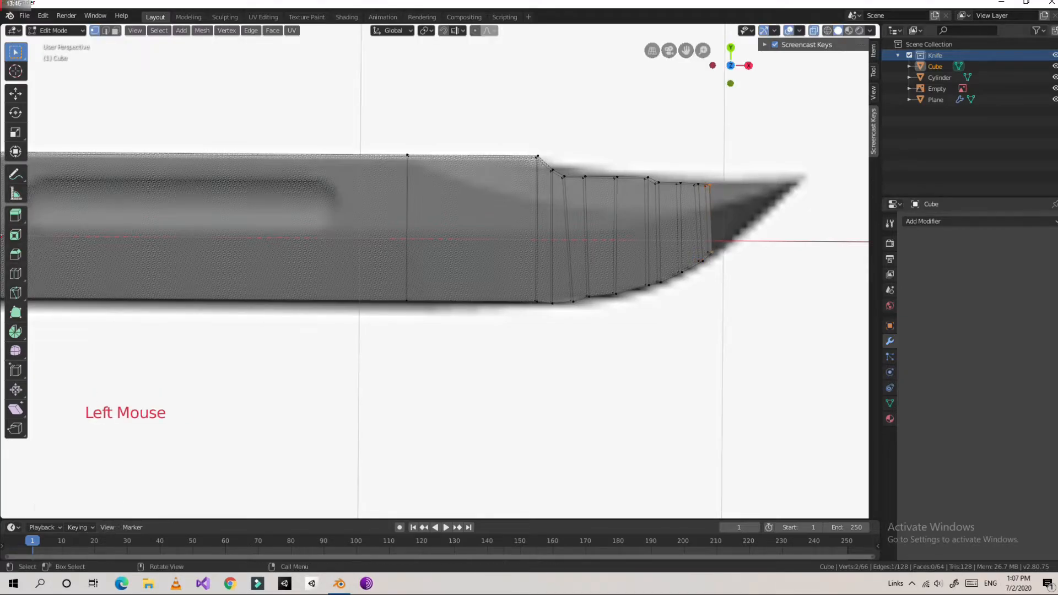
pyautogui.press('e')
pyautogui.click(731, 182)
pyautogui.moveTo(765, 283)
pyautogui.mouseDown()
pyautogui.moveTo(727, 243)
pyautogui.moveTo(726, 173)
pyautogui.mouseUp()
pyautogui.press('g')
pyautogui.click(724, 225)
# Extrude an eleventh short section and reposition its bottom and top vertices on the narrowing tip outline
pyautogui.press('e')
pyautogui.click(752, 175)
pyautogui.moveTo(769, 245)
pyautogui.mouseDown()
pyautogui.moveTo(753, 225)
pyautogui.moveTo(760, 181)
pyautogui.moveTo(741, 177)
pyautogui.moveTo(787, 234)
pyautogui.mouseUp()
pyautogui.press('g')
pyautogui.click(740, 213)
pyautogui.press('g')
pyautogui.click(742, 178)
# Extrude a twelfth section close to the tip, then shift its lower and upper vertices back onto the outline
pyautogui.press('e')
pyautogui.click(762, 178)
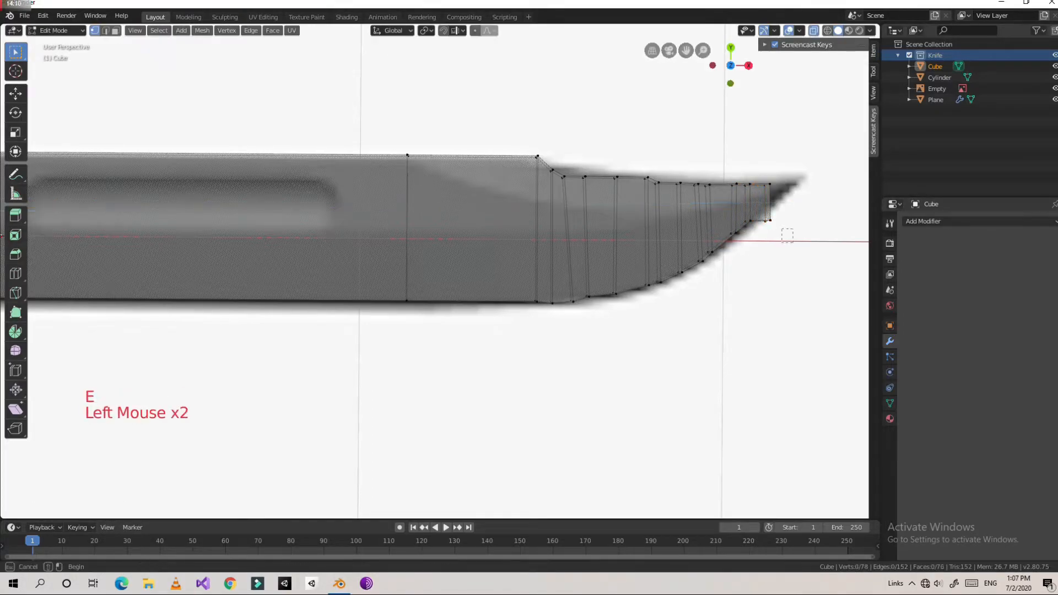
pyautogui.press('g')
pyautogui.click(755, 202)
pyautogui.moveTo(784, 196); pyautogui.dragTo(762, 179)
pyautogui.press('g')
pyautogui.click(756, 179)
# Extrude the last section to the blade's point and raise its lower vertices to close the pointed tip
pyautogui.moveTo(782, 222); pyautogui.dragTo(757, 185)
pyautogui.click(795, 200)
pyautogui.moveTo(780, 199); pyautogui.dragTo(805, 221)
pyautogui.press('g')
pyautogui.press('Return')
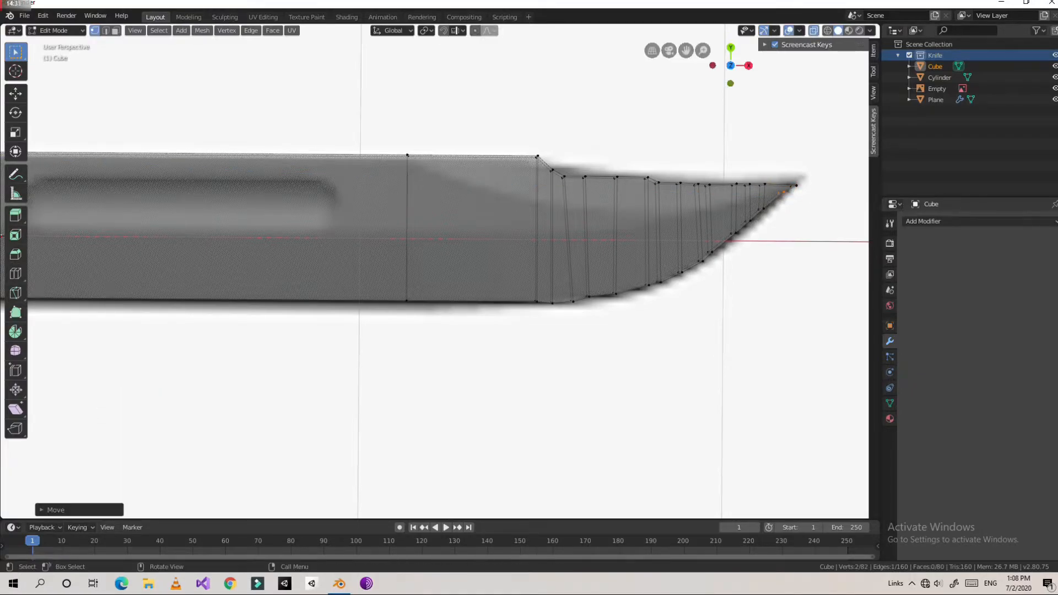
# Turn off X-ray display and examine the blade's profile and thickness from an angled perspective
pyautogui.scroll(-5, 441, 271)
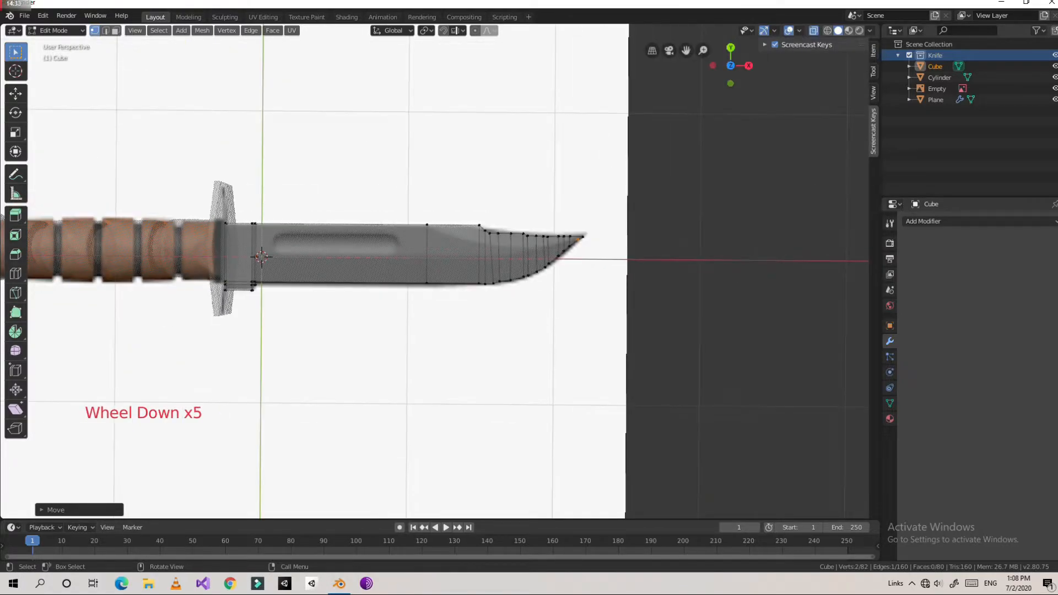
pyautogui.click(812, 29)
pyautogui.moveTo(716, 138); pyautogui.dragTo(574, 232, button='middle')
pyautogui.scroll(3, 583, 246)
pyautogui.scroll(-2, 613, 259)
pyautogui.scroll(1, 573, 231)
pyautogui.scroll(1, 435, 272)
pyautogui.scroll(-1, 435, 271)
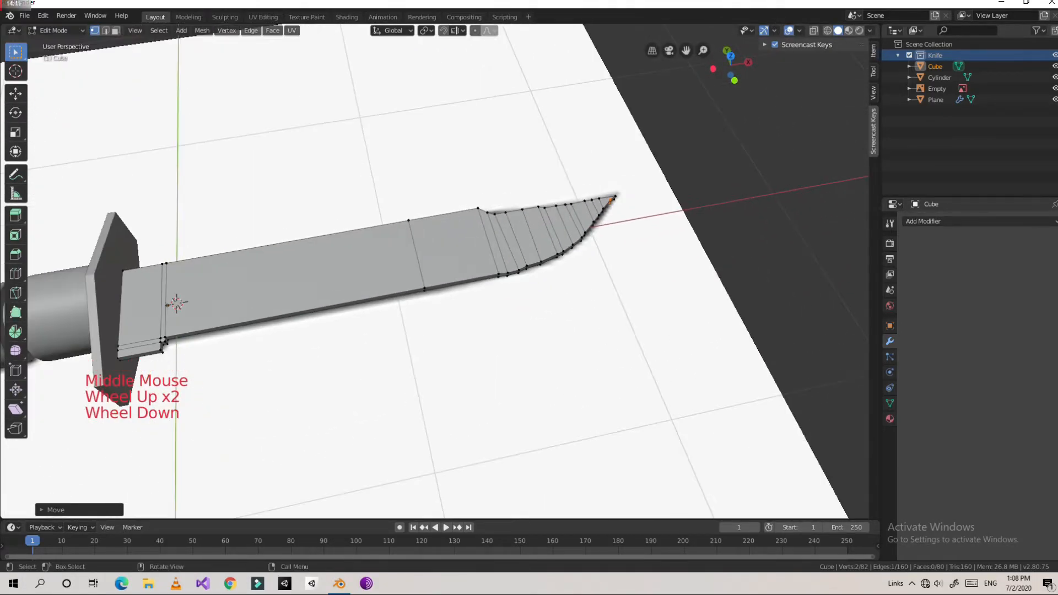
pyautogui.moveTo(435, 272); pyautogui.dragTo(439, 287, button='middle')
pyautogui.scroll(1, 439, 287)
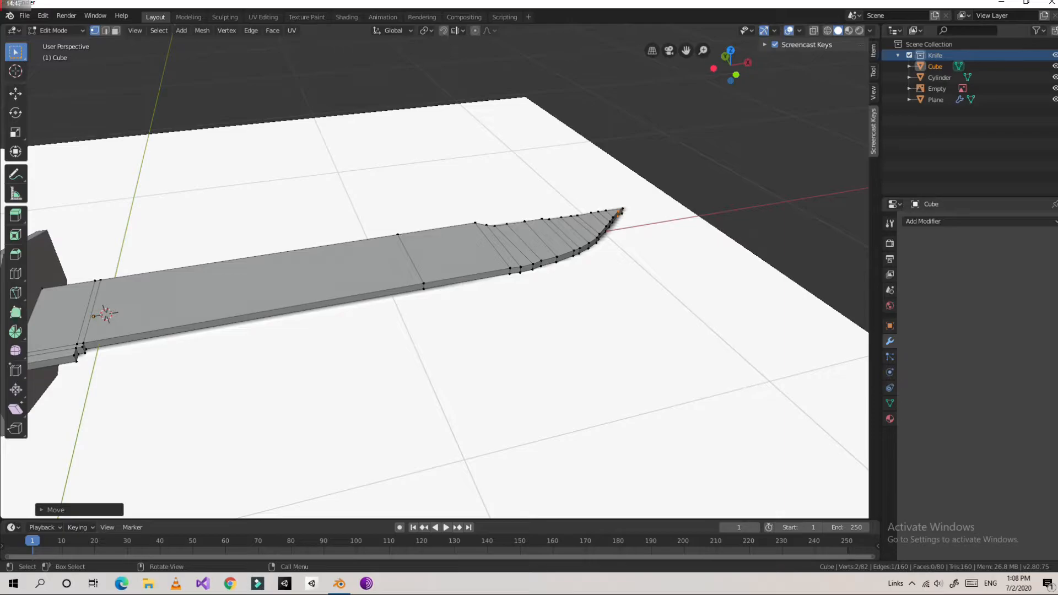
# Add a centred loop cut running lengthwise around the blade's thin side, and clear the selection
pyautogui.press('ctrl')
pyautogui.hotkey('ctrl', 'r')
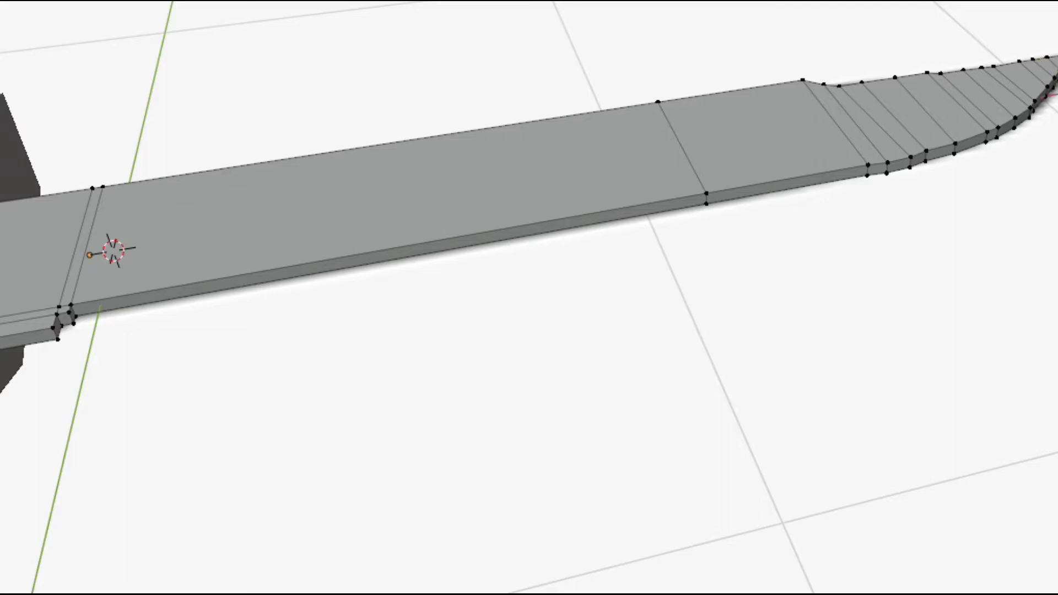
pyautogui.click(707, 199)
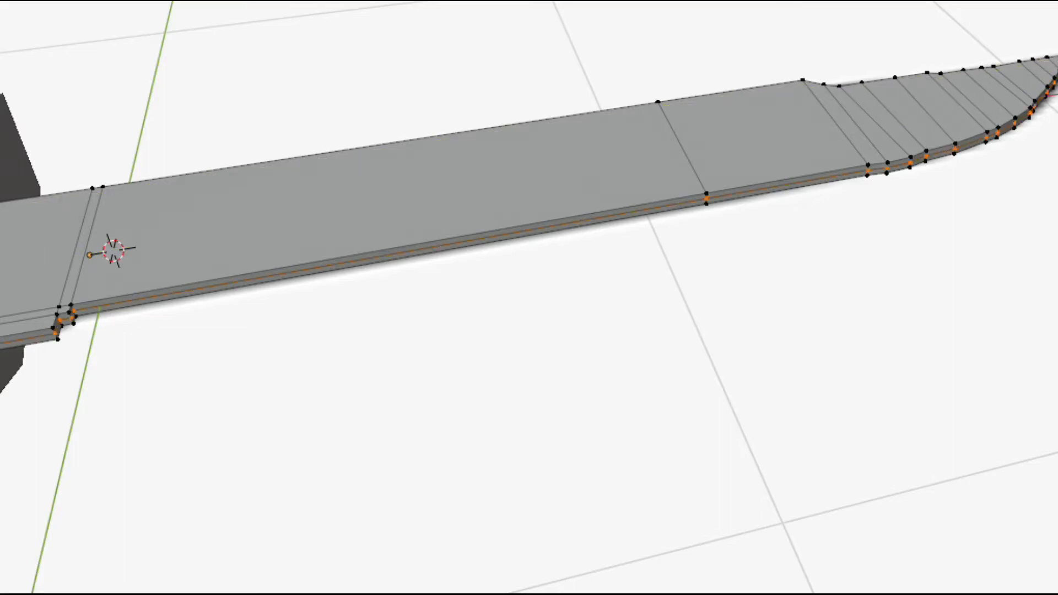
pyautogui.moveTo(707, 243); pyautogui.dragTo(710, 199, button='middle')
pyautogui.click(716, 297)
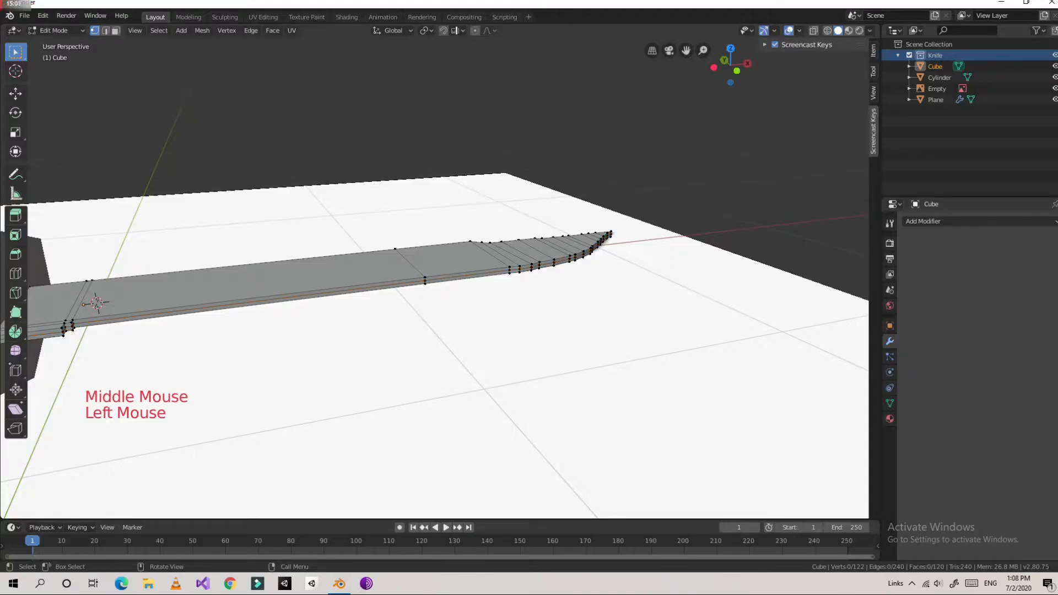
# Switch to edge selection and view the blade's thin side straight from the front
pyautogui.moveTo(441, 331); pyautogui.dragTo(447, 295, button='middle')
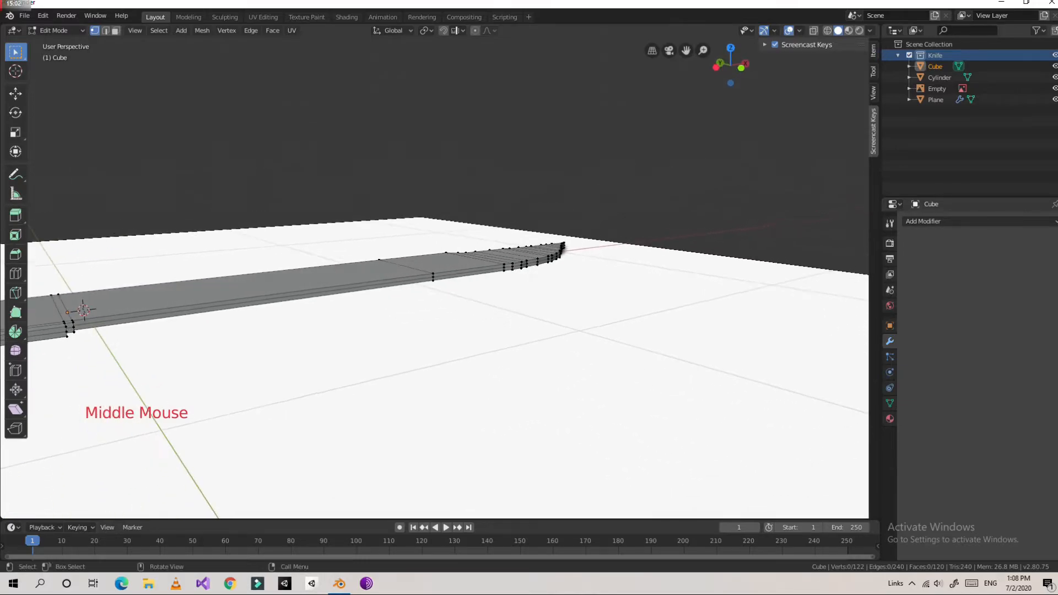
pyautogui.moveTo(276, 231); pyautogui.dragTo(261, 231, button='middle')
pyautogui.click(105, 31)
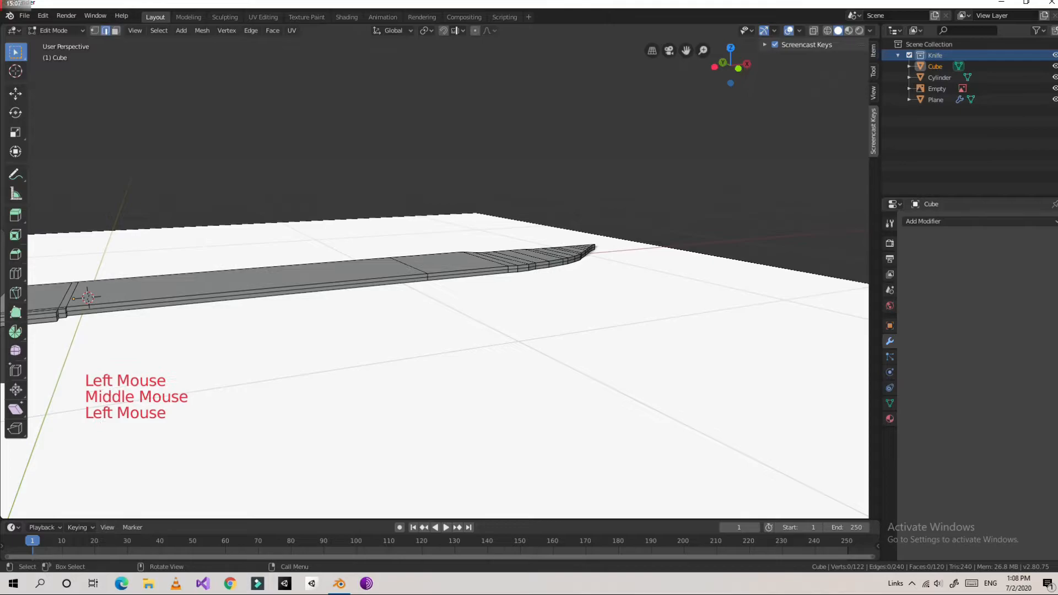
pyautogui.scroll(1, 435, 276)
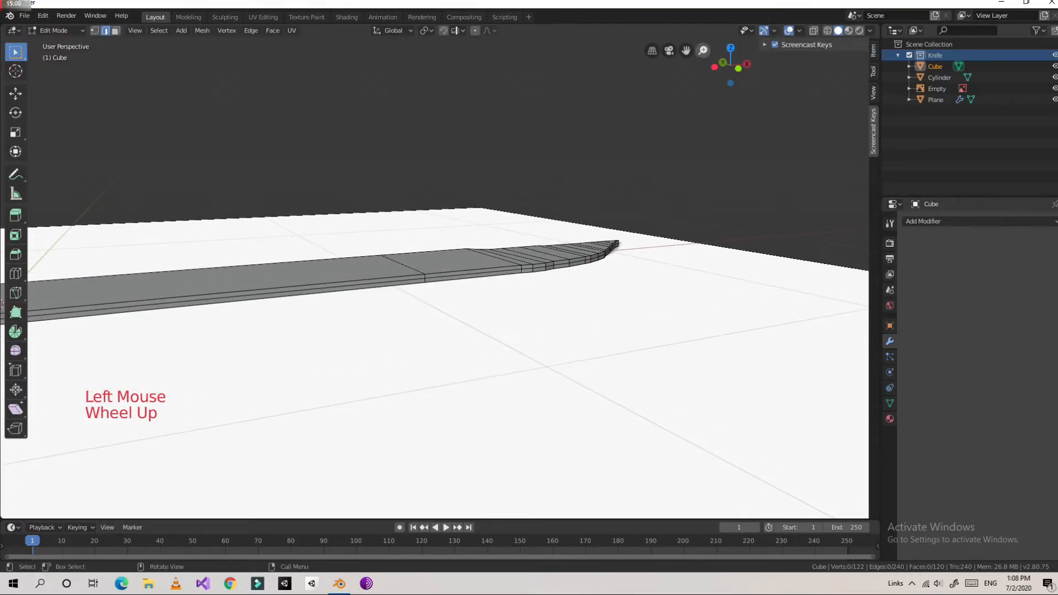
pyautogui.click(739, 69)
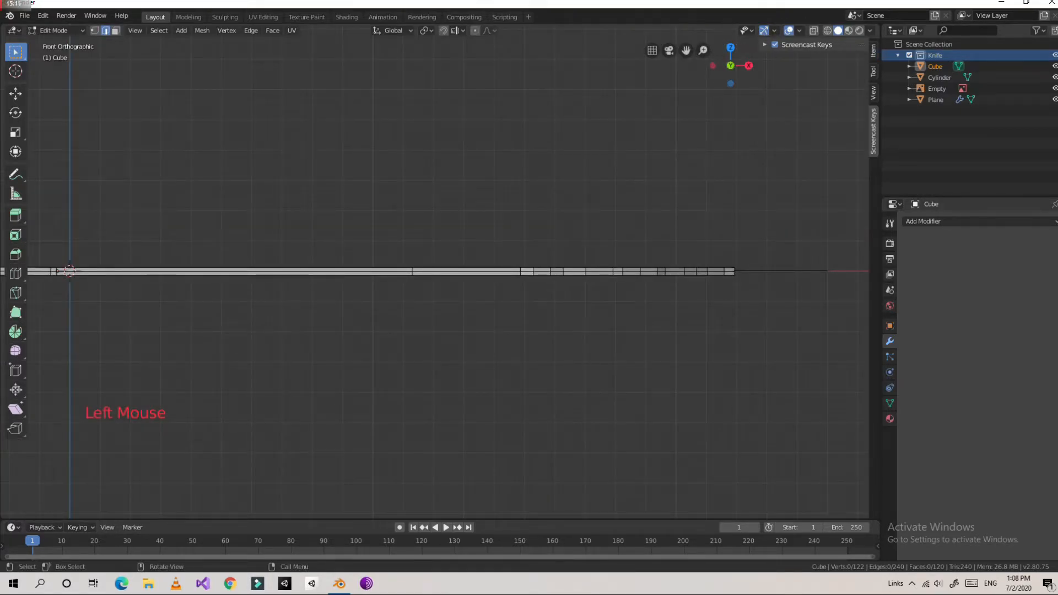
pyautogui.scroll(-1, 731, 66)
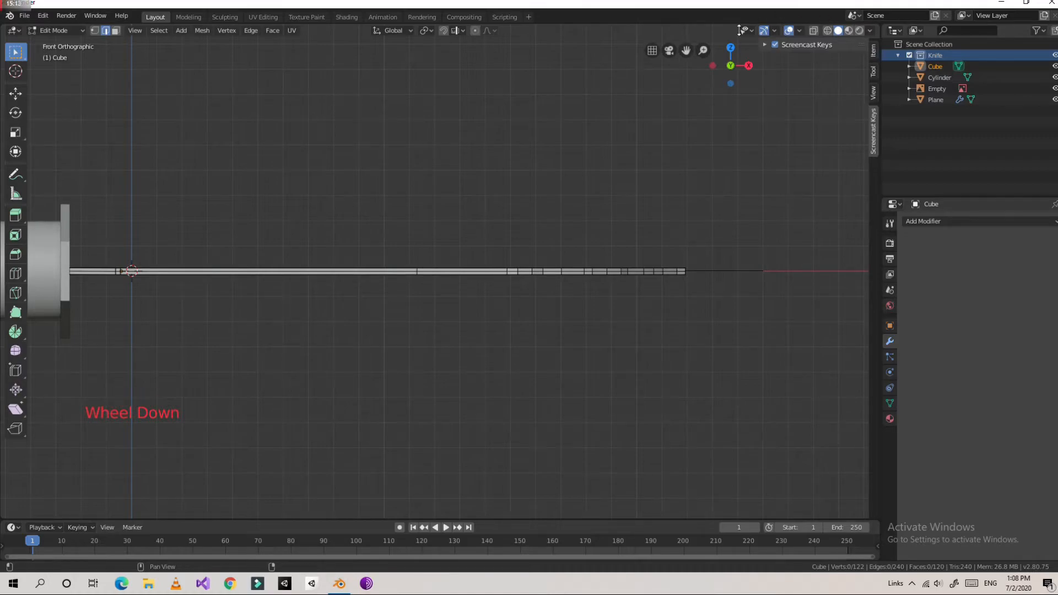
pyautogui.moveTo(686, 50); pyautogui.dragTo(787, 65)
pyautogui.scroll(2, 787, 65)
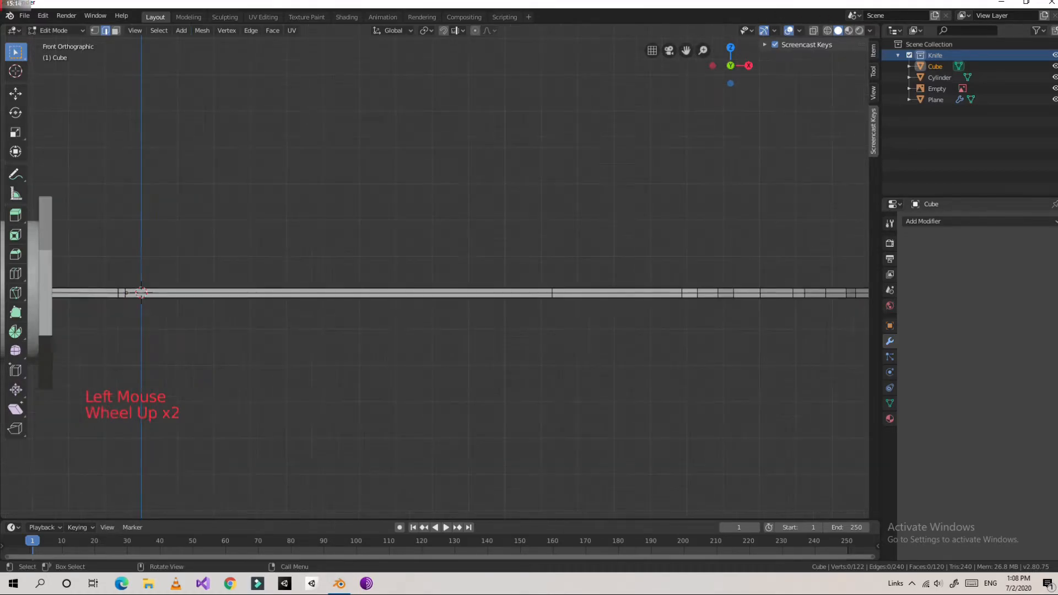
pyautogui.click(338, 288)
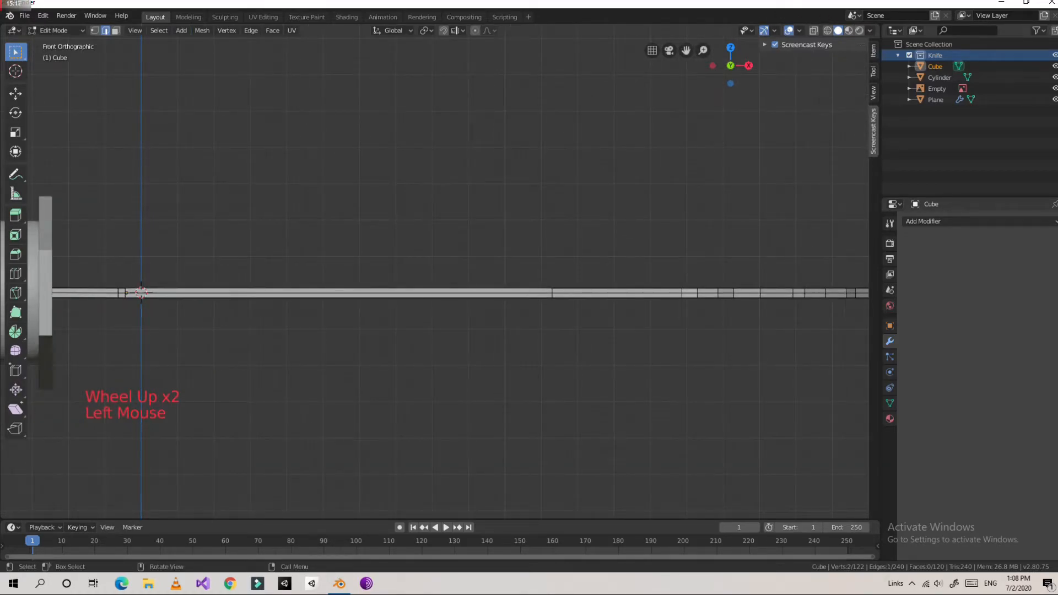
pyautogui.click(15, 73)
pyautogui.moveTo(95, 230); pyautogui.dragTo(80, 188)
pyautogui.click(15, 52)
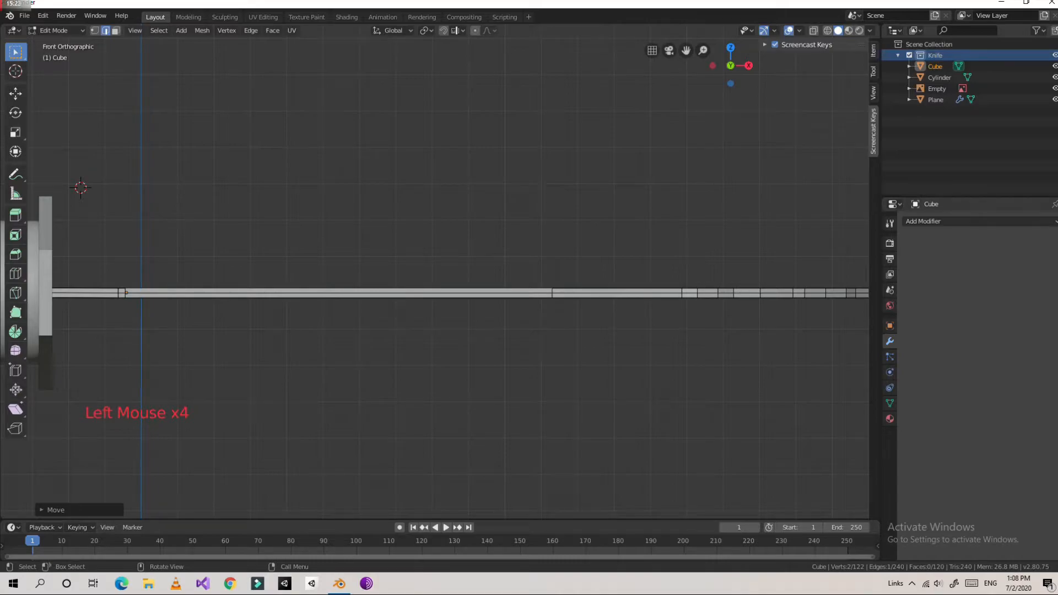
pyautogui.moveTo(435, 279); pyautogui.dragTo(443, 288, button='middle')
pyautogui.keyDown('ctrl'); pyautogui.click(622, 291); pyautogui.keyUp('ctrl')
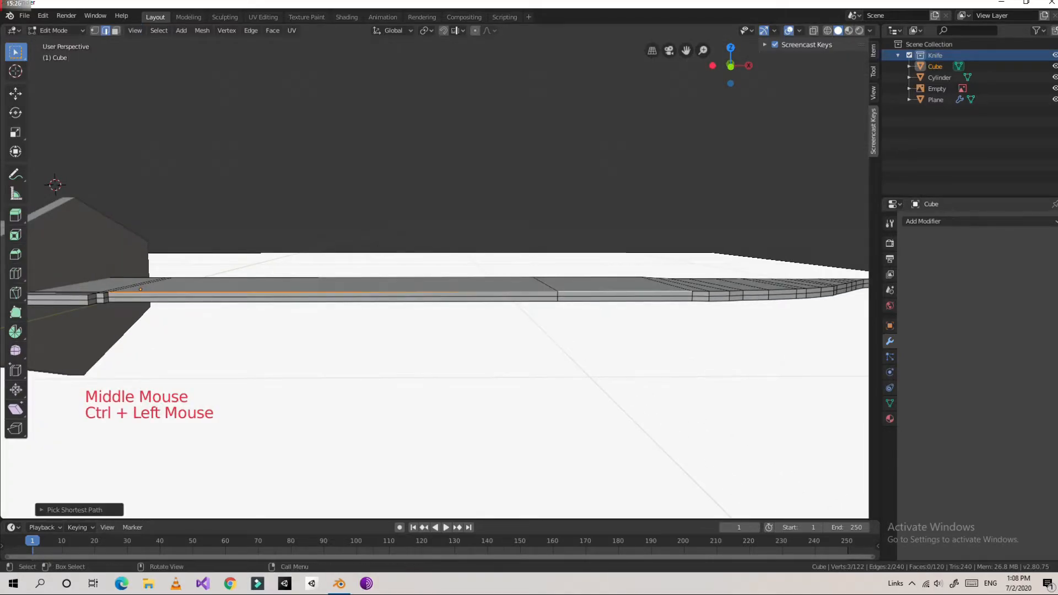
pyautogui.scroll(-1, 448, 281)
pyautogui.keyDown('shift'); pyautogui.click(593, 288); pyautogui.keyUp('shift')
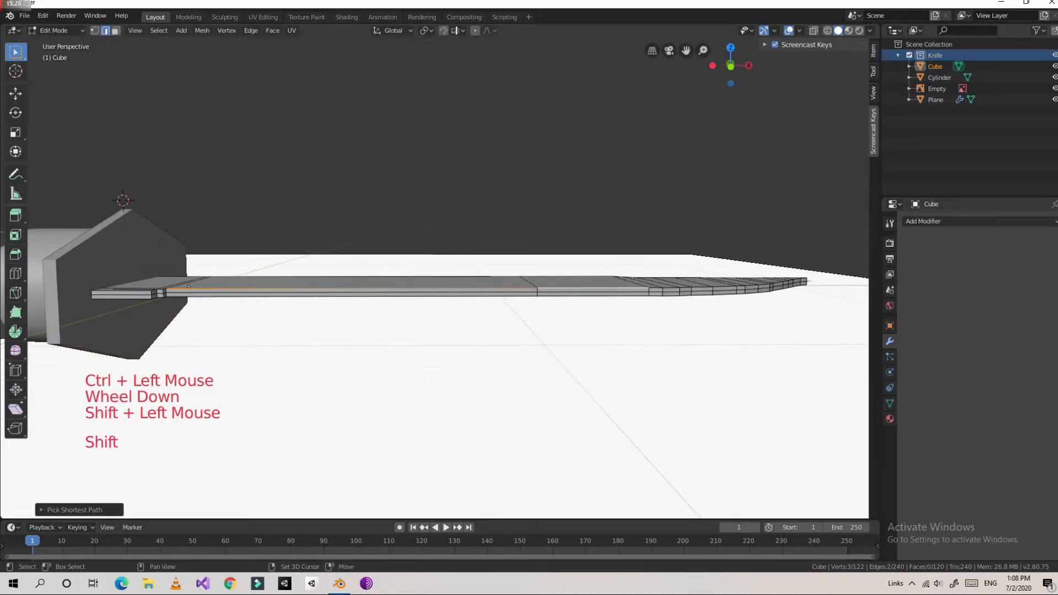
pyautogui.keyDown('ctrl'); pyautogui.click(503, 290); pyautogui.keyUp('ctrl')
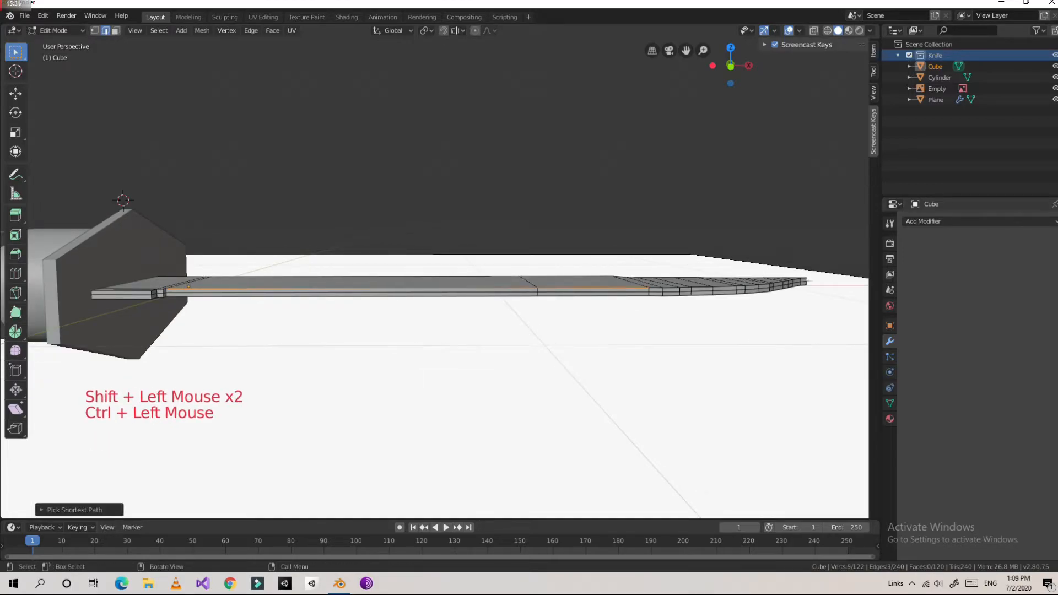
pyautogui.moveTo(452, 359); pyautogui.dragTo(389, 366, button='middle')
pyautogui.scroll(-2, 430, 355)
pyautogui.keyDown('ctrl'); pyautogui.click(517, 296); pyautogui.keyUp('ctrl')
pyautogui.keyDown('ctrl'); pyautogui.click(517, 296); pyautogui.keyUp('ctrl')
pyautogui.click(518, 342)
pyautogui.click(519, 341)
pyautogui.click(518, 341)
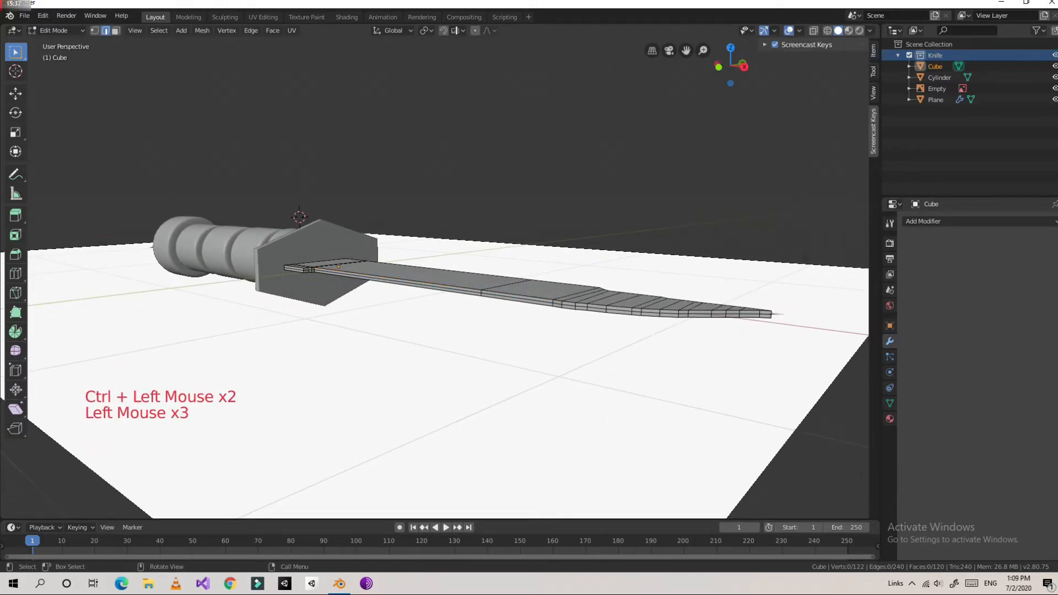
# Try to lower the upper edges of the blade's cutting side between mid-blade and the tip
pyautogui.keyDown('ctrl'); pyautogui.click(517, 297); pyautogui.keyUp('ctrl')
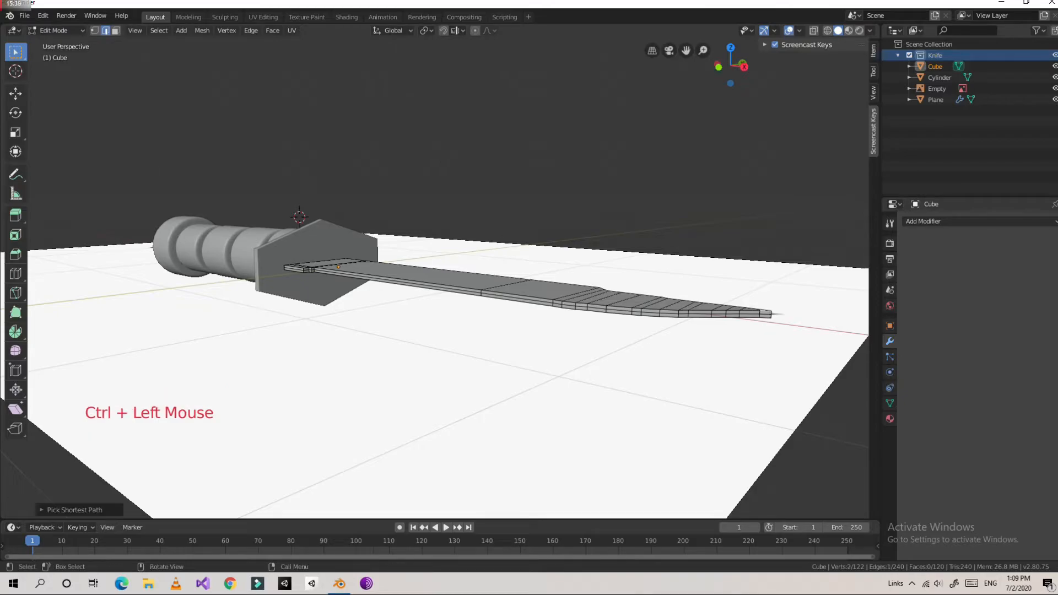
pyautogui.scroll(3, 517, 297)
pyautogui.moveTo(517, 297); pyautogui.dragTo(553, 294, button='middle')
pyautogui.scroll(-1, 475, 299)
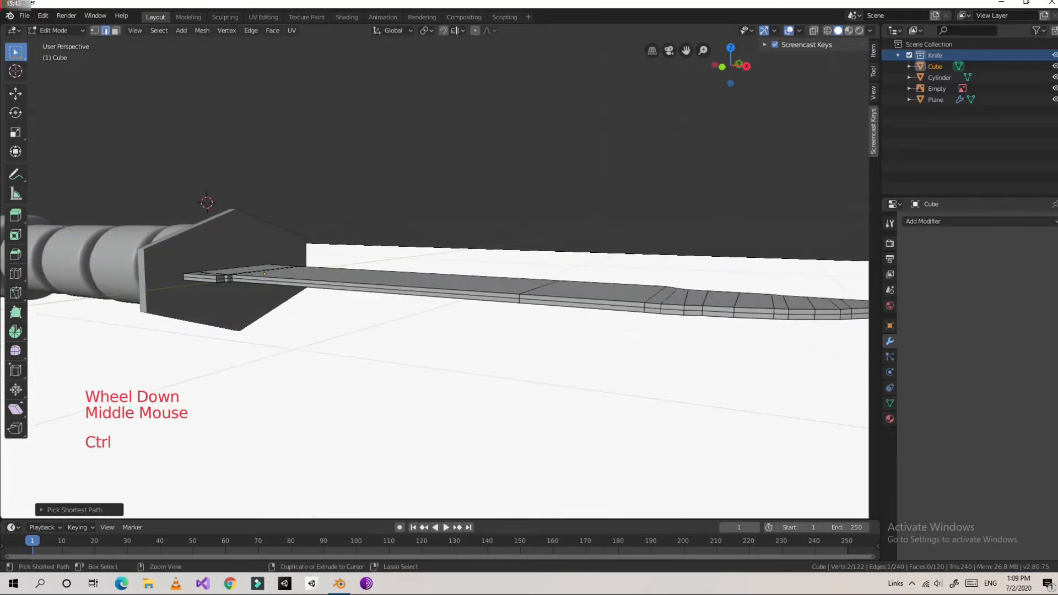
pyautogui.keyDown('ctrl'); pyautogui.click(463, 291); pyautogui.keyUp('ctrl')
pyautogui.moveTo(463, 291); pyautogui.dragTo(484, 332, button='middle')
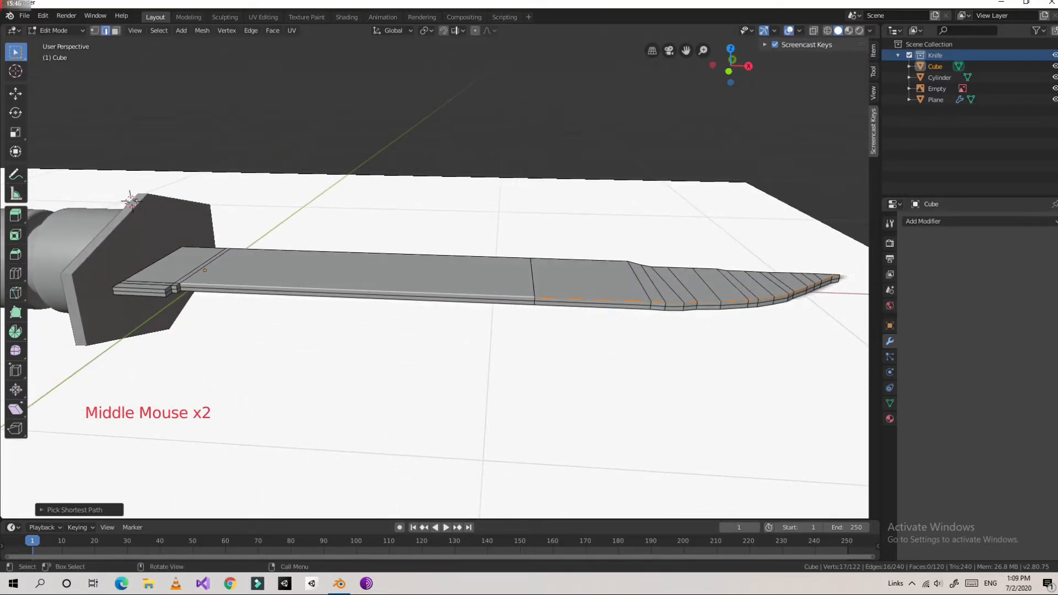
pyautogui.click(22, 95)
pyautogui.moveTo(720, 249); pyautogui.dragTo(720, 251)
pyautogui.hotkey('ctrl', 'z')
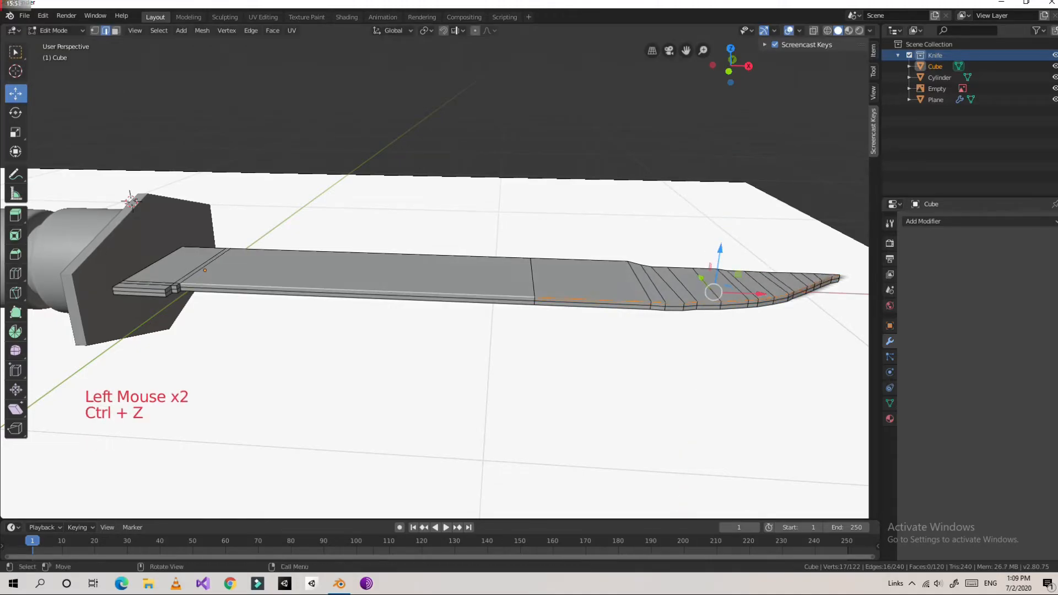
# Add a lengthwise loop cut along the blade's wide face, from the guard end to the tip
pyautogui.hotkey('ctrl', 'r')
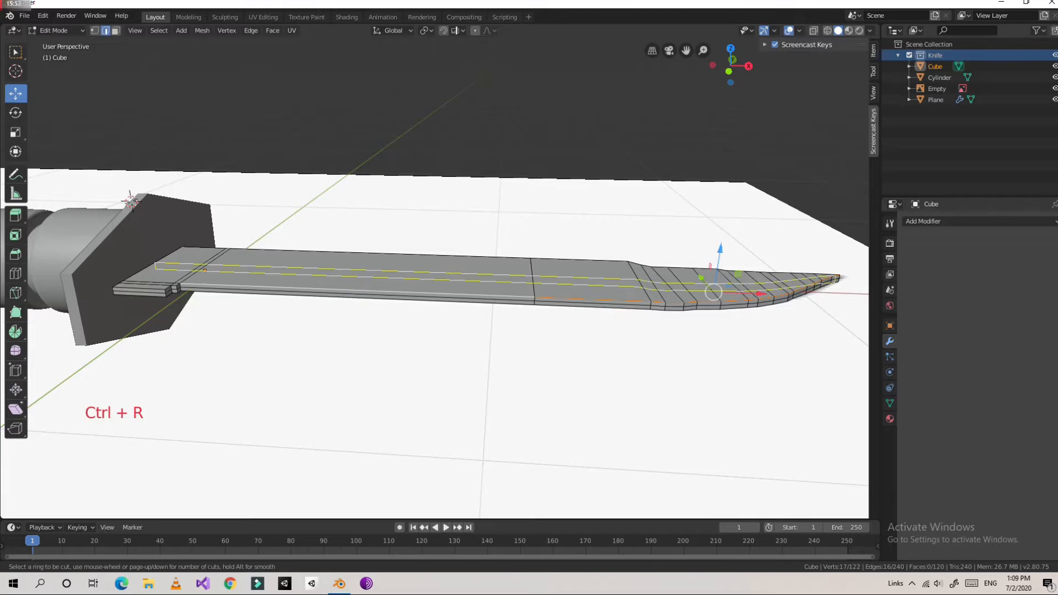
pyautogui.click(200, 269)
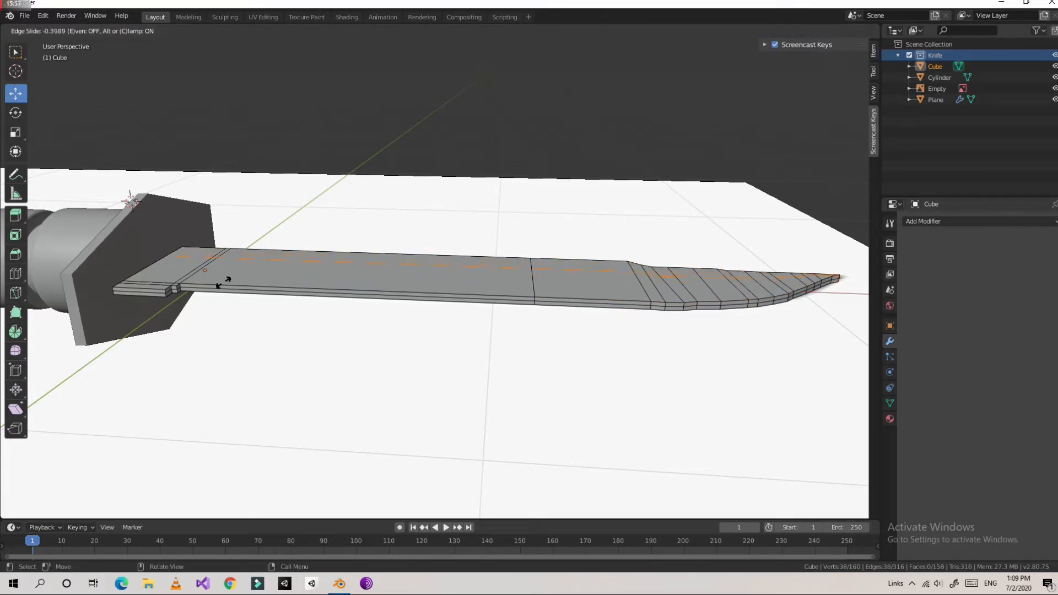
pyautogui.click(214, 289)
# Select the upper edge path along the blade's cutting side and lower it toward the central loop
pyautogui.click(249, 293)
pyautogui.moveTo(248, 294); pyautogui.dragTo(160, 280, button='middle')
pyautogui.click(275, 301)
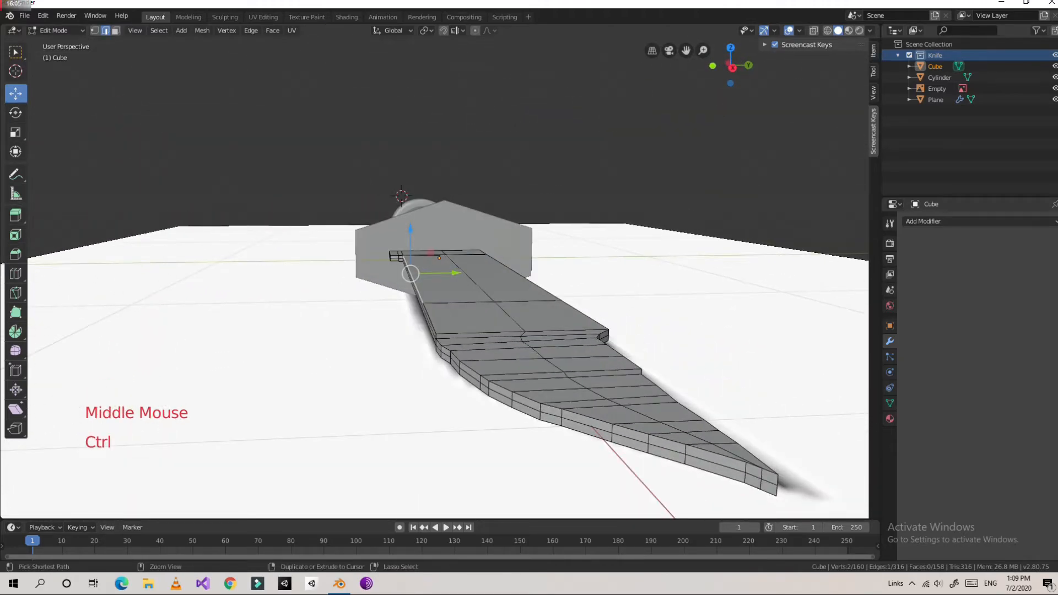
pyautogui.keyDown('ctrl'); pyautogui.click(769, 471); pyautogui.keyUp('ctrl')
pyautogui.moveTo(769, 472); pyautogui.dragTo(818, 468, button='middle')
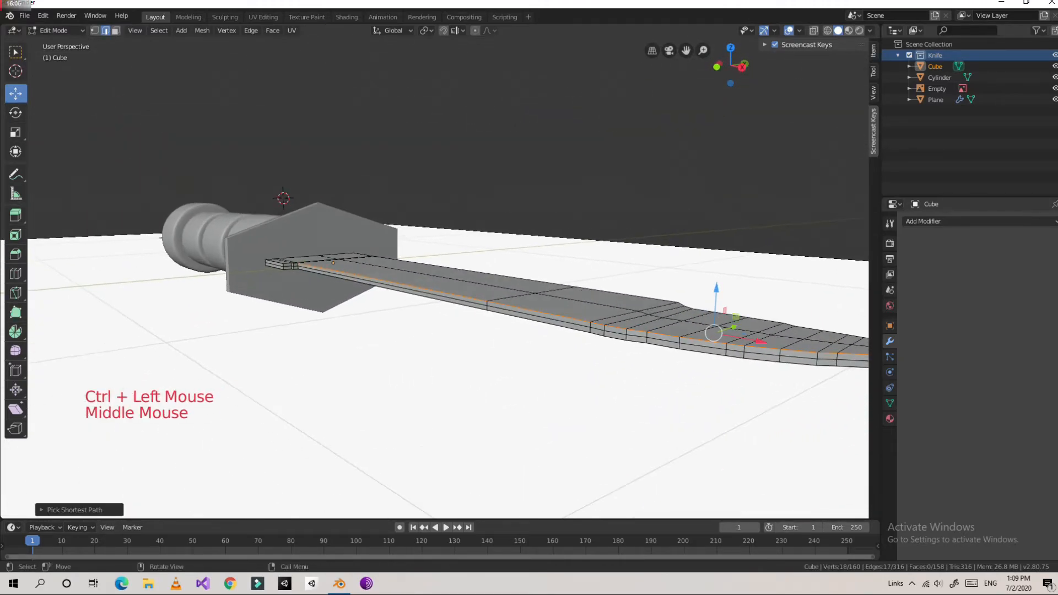
pyautogui.moveTo(716, 292); pyautogui.dragTo(717, 297)
# Select the lower edge path along the blade's cutting side and raise it toward the centre to sharpen the blade
pyautogui.scroll(1, 716, 297)
pyautogui.moveTo(717, 297); pyautogui.dragTo(753, 309, button='middle')
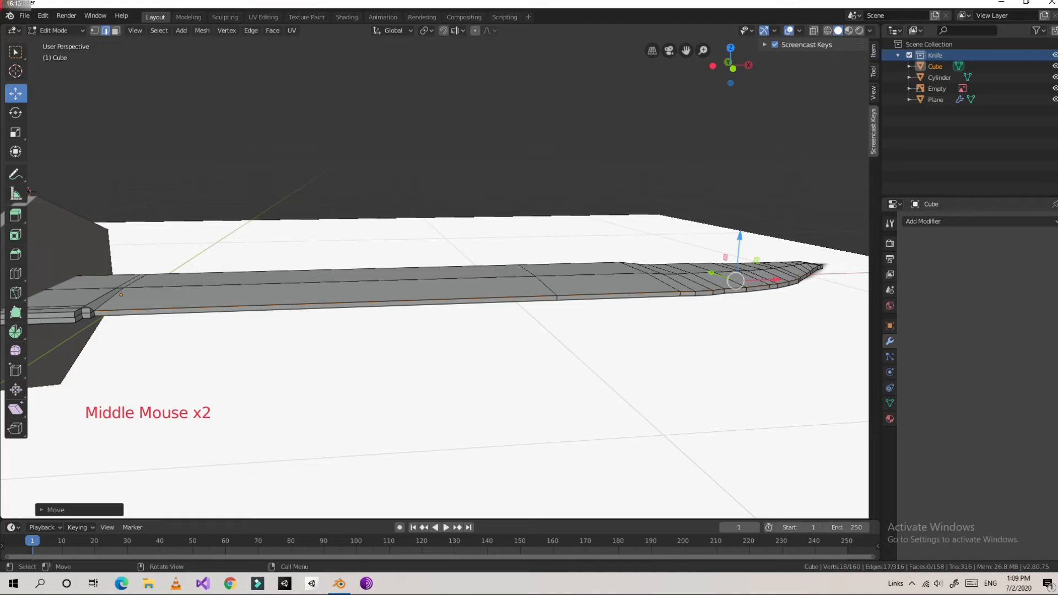
pyautogui.click(485, 300)
pyautogui.moveTo(485, 301); pyautogui.dragTo(343, 298, button='middle')
pyautogui.scroll(-1, 347, 320)
pyautogui.keyDown('ctrl'); pyautogui.click(544, 313); pyautogui.keyUp('ctrl')
pyautogui.moveTo(544, 313); pyautogui.dragTo(631, 322, button='middle')
pyautogui.moveTo(739, 286); pyautogui.dragTo(739, 277)
# Return to Object Mode and examine the sharpened blade from several angles and close up
pyautogui.moveTo(656, 323); pyautogui.dragTo(752, 301, button='middle')
pyautogui.press('Tab')
pyautogui.scroll(2, 717, 309)
pyautogui.moveTo(686, 319)
pyautogui.mouseDown(button='middle')
pyautogui.moveTo(656, 357)
pyautogui.moveTo(668, 376)
pyautogui.moveTo(690, 371)
pyautogui.moveTo(451, 345)
pyautogui.moveTo(456, 334)
pyautogui.mouseUp(button='middle')
pyautogui.scroll(-2, 670, 372)
pyautogui.scroll(-1, 457, 332)
pyautogui.moveTo(456, 333); pyautogui.dragTo(497, 292, button='middle')
pyautogui.click(292, 401)
pyautogui.rightClick(292, 401)
pyautogui.click(341, 376)
pyautogui.moveTo(341, 376); pyautogui.dragTo(496, 309, button='middle')
pyautogui.scroll(9, 551, 326)
pyautogui.scroll(-9, 611, 324)
pyautogui.press('Tab')
pyautogui.press('Tab')
pyautogui.rightClick(877, 228)
pyautogui.click(923, 221)
pyautogui.click(838, 368)
pyautogui.moveTo(557, 367); pyautogui.dragTo(656, 306, button='middle')
pyautogui.click(1053, 237)
# Apply flat shading to the blade and examine its surface up close
pyautogui.rightClick(465, 302)
pyautogui.click(466, 302)
pyautogui.moveTo(466, 302); pyautogui.dragTo(581, 296, button='middle')
pyautogui.scroll(6, 536, 351)
pyautogui.scroll(-1, 601, 255)
pyautogui.scroll(-4, 368, 310)
pyautogui.moveTo(368, 310); pyautogui.dragTo(419, 303, button='middle')
# Add a Subdivision Surface modifier to the blade and examine the smoothed shape
pyautogui.click(932, 221)
pyautogui.click(854, 405)
pyautogui.moveTo(661, 386); pyautogui.dragTo(340, 387, button='middle')
pyautogui.scroll(6, 570, 374)
pyautogui.scroll(3, 570, 373)
pyautogui.scroll(-6, 380, 378)
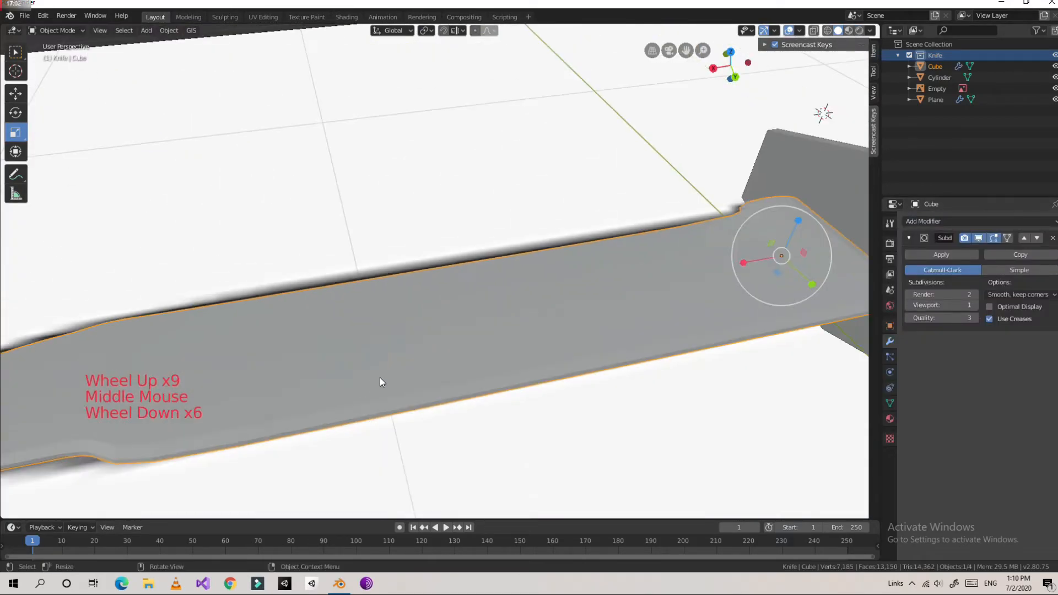
# In Edit Mode, select the lengthwise centre-line edges on the blade's wide face and raise them slightly
pyautogui.press('Tab')
pyautogui.click(441, 315)
pyautogui.scroll(-1, 441, 315)
pyautogui.click(276, 345)
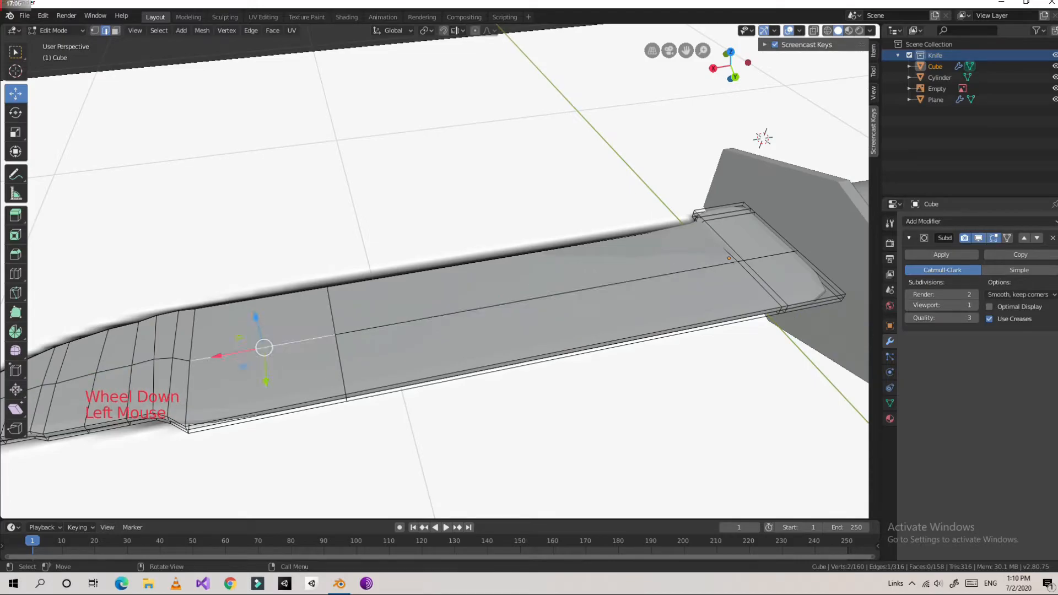
pyautogui.keyDown('ctrl'); pyautogui.click(419, 319); pyautogui.keyUp('ctrl')
pyautogui.moveTo(438, 314); pyautogui.dragTo(438, 310)
pyautogui.click(447, 267)
# Return to Object Mode and examine the blade's smoothed surface and outline from the tip side
pyautogui.press('Tab')
pyautogui.moveTo(452, 232); pyautogui.dragTo(468, 286, button='middle')
pyautogui.scroll(-2, 543, 149)
pyautogui.rightClick(435, 339)
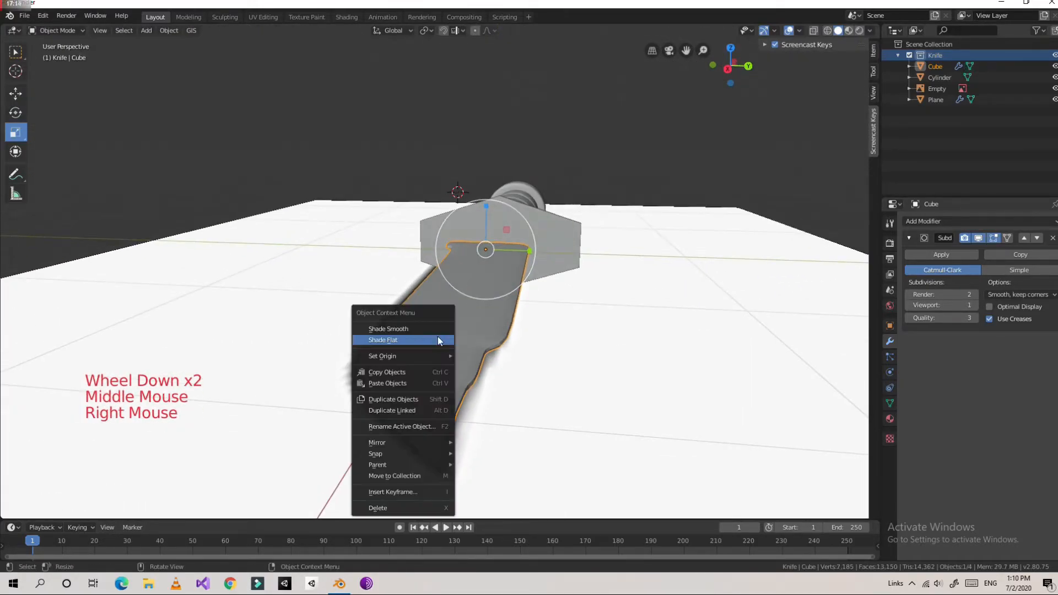
pyautogui.rightClick(475, 341)
pyautogui.moveTo(475, 341); pyautogui.dragTo(550, 375, button='middle')
pyautogui.scroll(2, 540, 375)
pyautogui.scroll(-1, 524, 373)
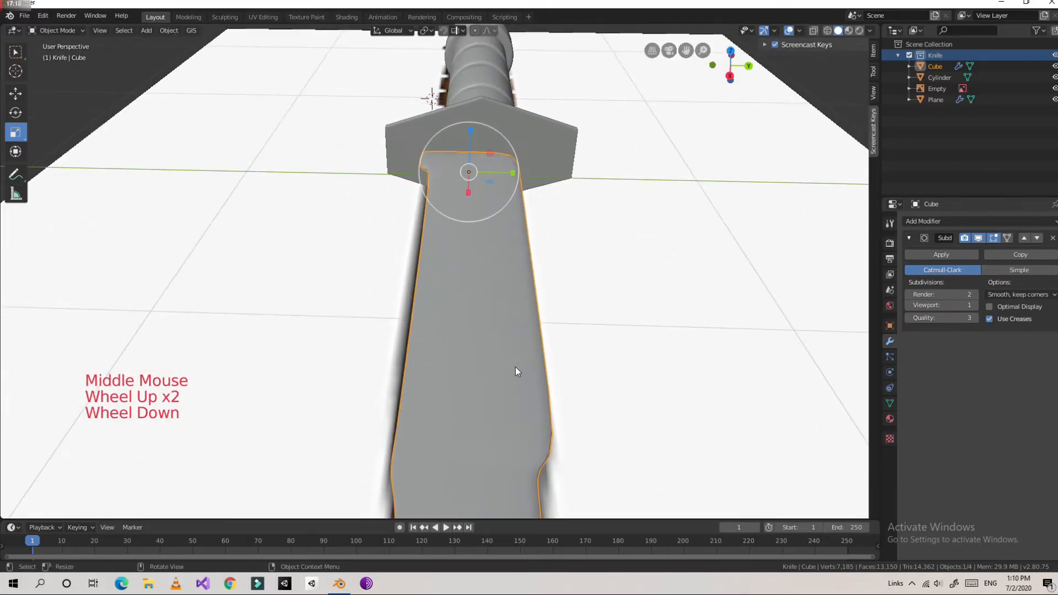
# In Edit Mode, add supporting loop cuts around the blade's base near the guard
pyautogui.press('Tab')
pyautogui.hotkey('ctrl', 'e')
pyautogui.click(475, 363)
pyautogui.hotkey('ctrl', 'r')
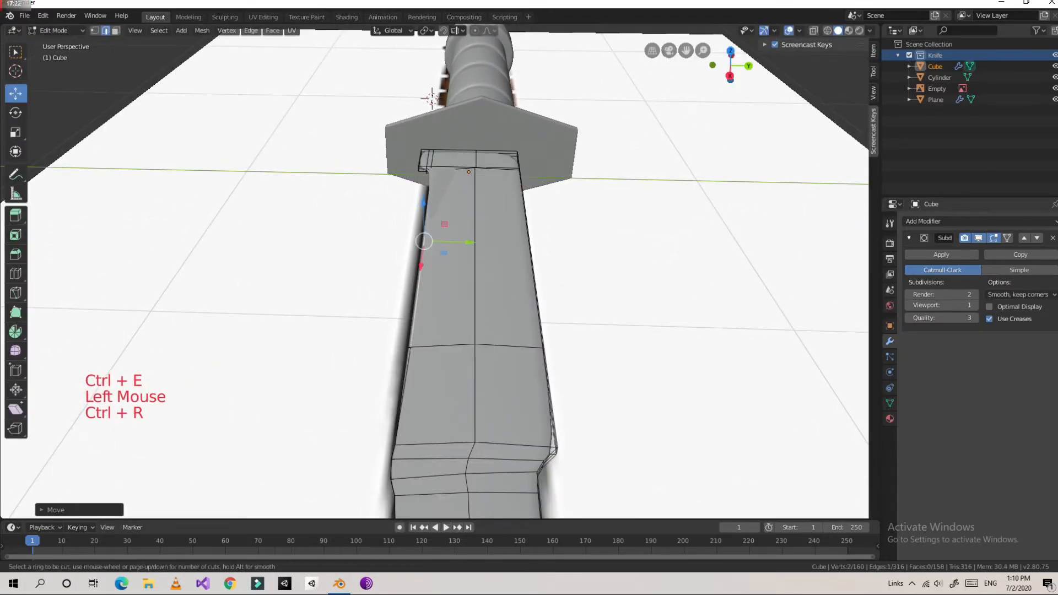
pyautogui.click(473, 212)
pyautogui.hotkey('ctrl', 'e')
pyautogui.moveTo(475, 232); pyautogui.dragTo(600, 243, button='middle')
pyautogui.hotkey('ctrl', 'r')
pyautogui.click(144, 258)
pyautogui.click(97, 272)
pyautogui.hotkey('ctrl', 'r')
pyautogui.click(194, 238)
pyautogui.click(213, 219)
pyautogui.scroll(-1, 231, 221)
pyautogui.moveTo(232, 221); pyautogui.dragTo(214, 217, button='middle')
# Add two lengthwise loop cuts, one slid close to the blade's spine and one close to its cutting edge
pyautogui.hotkey('ctrl', 'r')
pyautogui.click(604, 238)
pyautogui.click(605, 217)
pyautogui.hotkey('ctrl', 'r')
pyautogui.click(607, 279)
pyautogui.click(607, 284)
# Add a crosswise loop cut at the blade's tip and slide it close to the point
pyautogui.moveTo(606, 284); pyautogui.dragTo(573, 270, button='middle')
pyautogui.hotkey('ctrl', 'r')
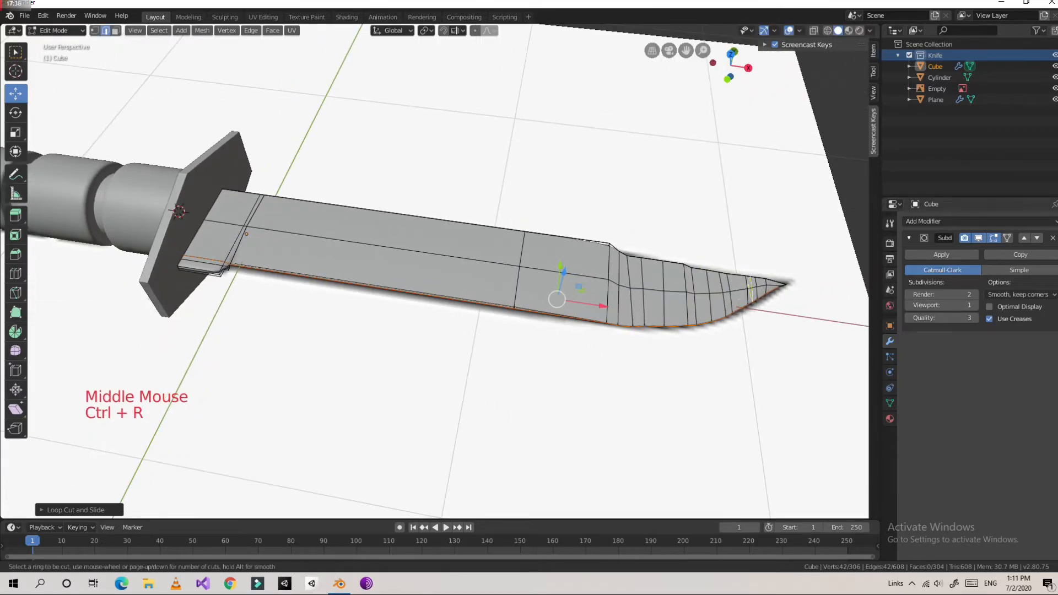
pyautogui.click(774, 286)
pyautogui.click(789, 286)
pyautogui.moveTo(772, 284); pyautogui.dragTo(766, 237, button='middle')
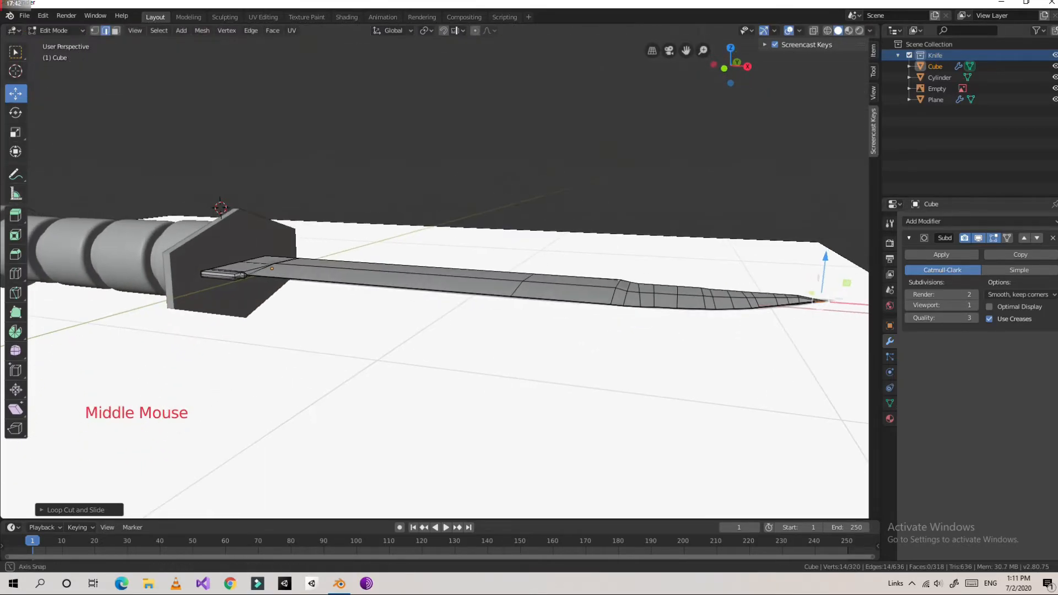
# Add supporting loop cuts around the blade's tang and the shoulder beside the guard
pyautogui.scroll(5, 766, 237)
pyautogui.moveTo(231, 287); pyautogui.dragTo(220, 298, button='middle')
pyautogui.scroll(-4, 221, 298)
pyautogui.moveTo(221, 298); pyautogui.dragTo(179, 358, button='middle')
pyautogui.hotkey('ctrl', 'r')
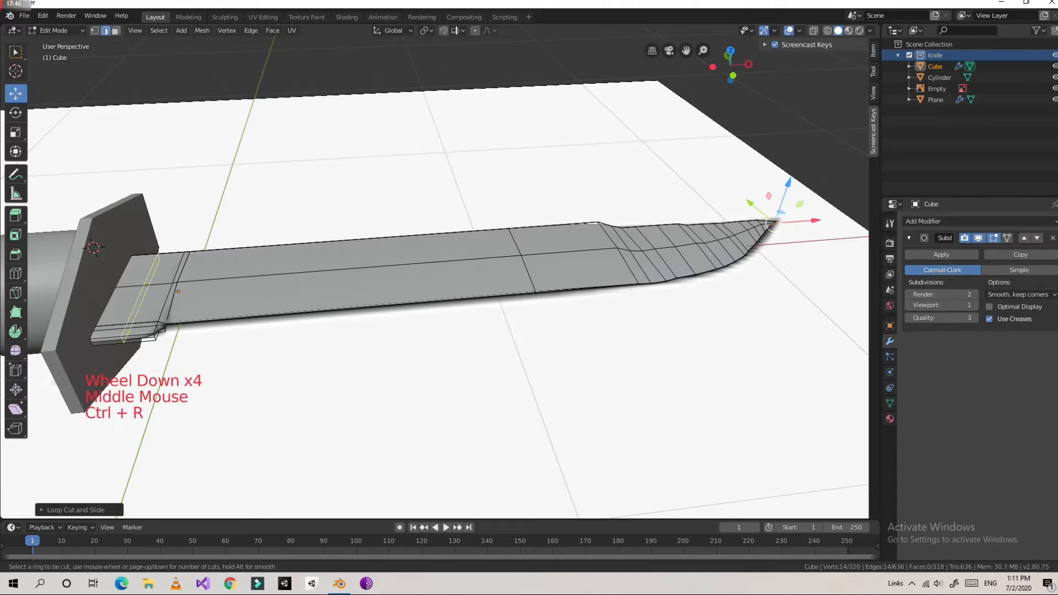
pyautogui.click(168, 335)
pyautogui.click(168, 334)
pyautogui.hotkey('ctrl', 'r')
pyautogui.click(107, 336)
pyautogui.click(160, 334)
pyautogui.hotkey('ctrl', 'r')
pyautogui.click(169, 280)
pyautogui.click(172, 280)
# Add another supporting loop cut at the blade's base, seen from the opposite side
pyautogui.moveTo(172, 280); pyautogui.dragTo(185, 287, button='middle')
pyautogui.scroll(-1, 185, 287)
pyautogui.moveTo(184, 287); pyautogui.dragTo(331, 143, button='middle')
pyautogui.hotkey('ctrl', 'r')
pyautogui.click(158, 370)
pyautogui.click(160, 374)
# Add lengthwise loop cuts slid next to the blade's centre line and next to its cutting edge
pyautogui.hotkey('ctrl', 'r')
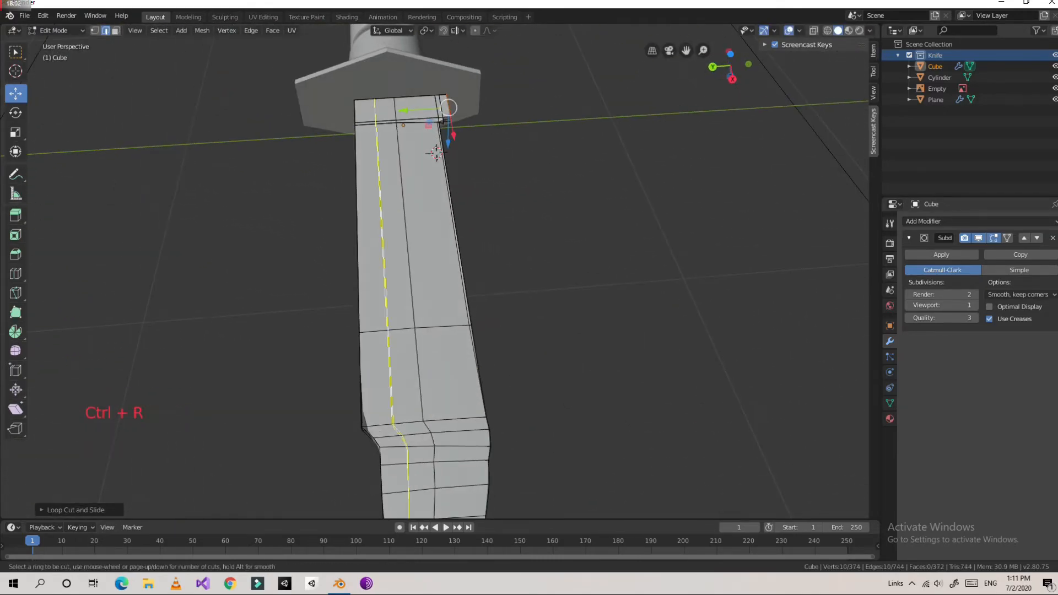
pyautogui.click(381, 408)
pyautogui.click(420, 409)
pyautogui.hotkey('ctrl', 'r')
pyautogui.click(453, 415)
pyautogui.click(489, 419)
# Add another crosswise loop cut at the blade's tip and slide it right up to the point
pyautogui.scroll(-2, 489, 419)
pyautogui.moveTo(485, 413); pyautogui.dragTo(478, 394, button='middle')
pyautogui.hotkey('ctrl', 'r')
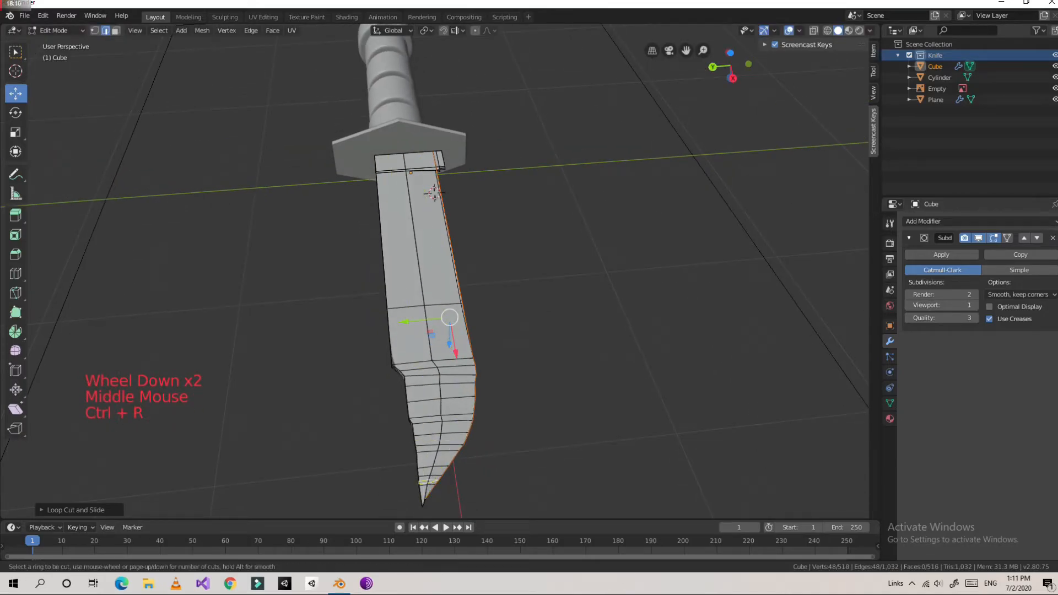
pyautogui.click(427, 491)
pyautogui.click(425, 503)
pyautogui.moveTo(496, 386); pyautogui.dragTo(587, 198, button='middle')
# Raise the blade's Subdivision Surface viewport and render levels by three each and apply the modifier in Object Mode
pyautogui.click(977, 306)
pyautogui.click(977, 306)
pyautogui.click(978, 306)
pyautogui.click(977, 295)
pyautogui.click(976, 295)
pyautogui.click(977, 294)
pyautogui.click(943, 254)
pyautogui.press('Tab')
pyautogui.click(952, 250)
pyautogui.moveTo(618, 188); pyautogui.dragTo(521, 214, button='middle')
pyautogui.scroll(-3, 515, 149)
pyautogui.scroll(-6, 522, 214)
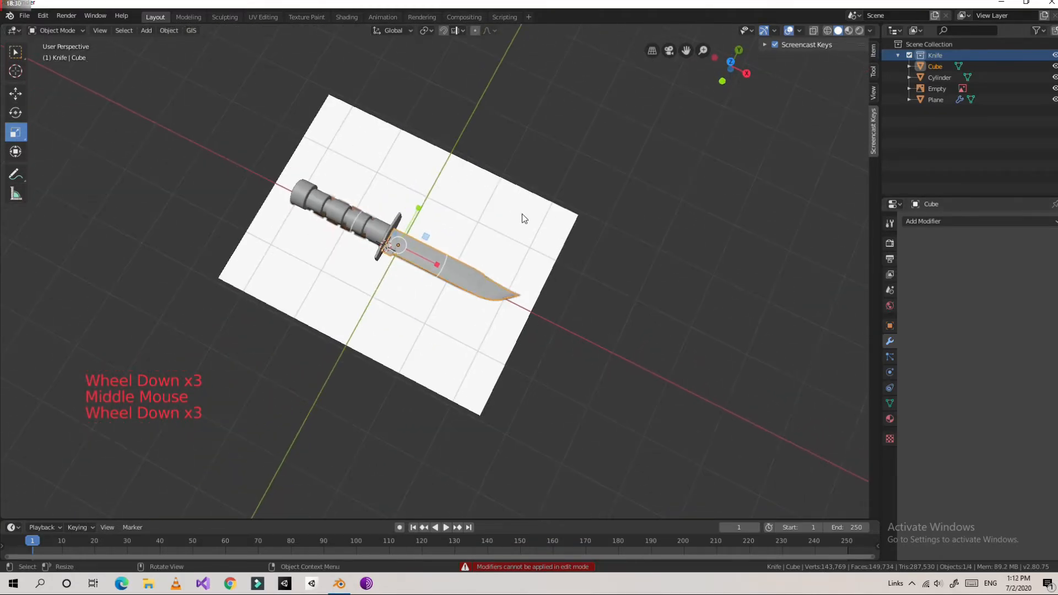
pyautogui.scroll(7, 521, 213)
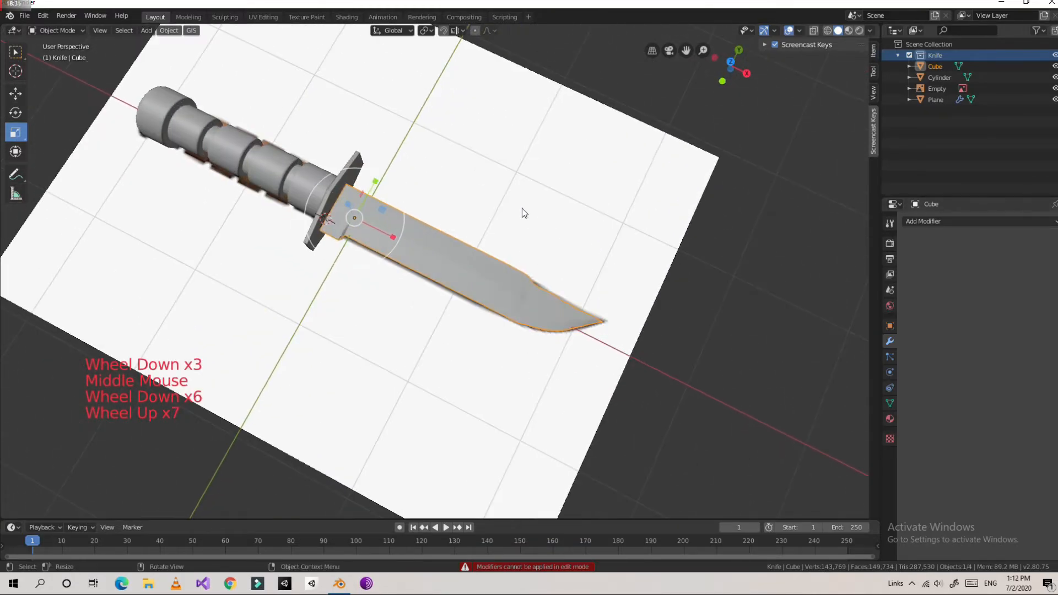
# Delete the Empty that holds the knife's reference image
pyautogui.click(937, 88)
pyautogui.rightClick(938, 90)
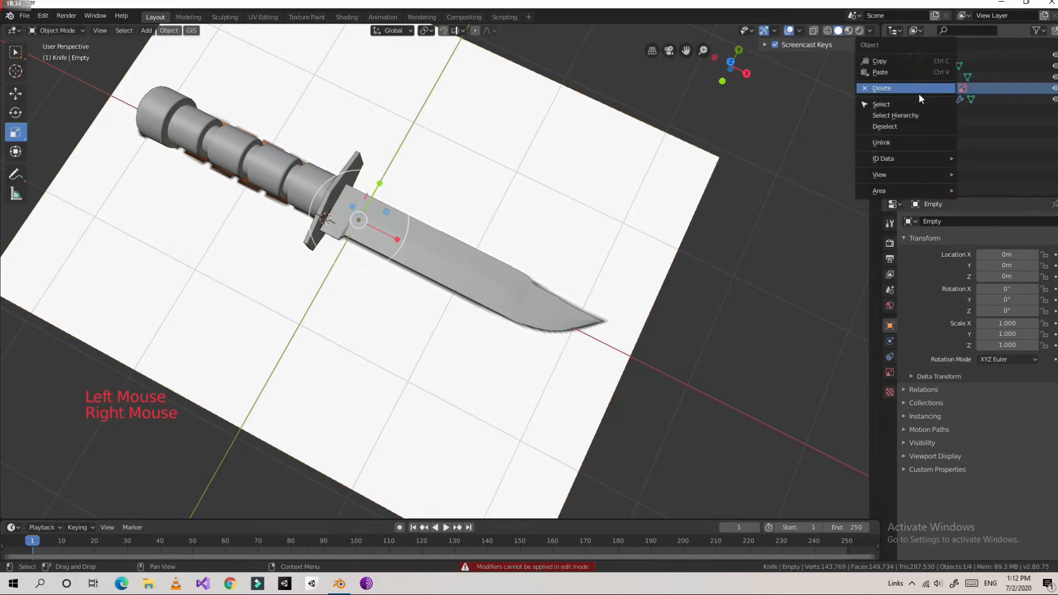
pyautogui.click(932, 88)
pyautogui.moveTo(716, 89); pyautogui.dragTo(583, 99, button='middle')
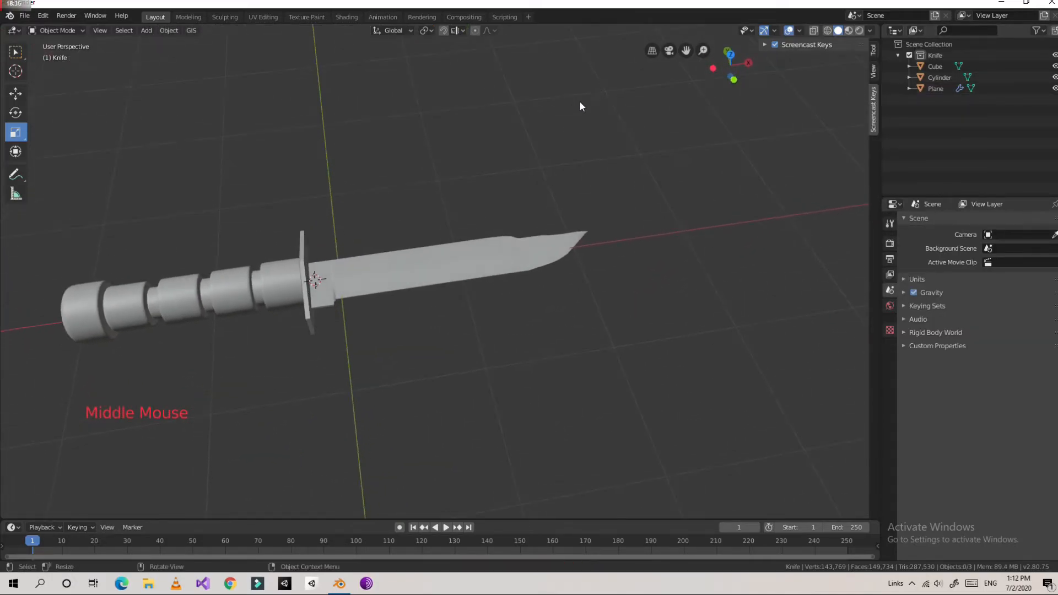
pyautogui.scroll(-2, 573, 118)
pyautogui.moveTo(560, 142); pyautogui.dragTo(543, 182, button='middle')
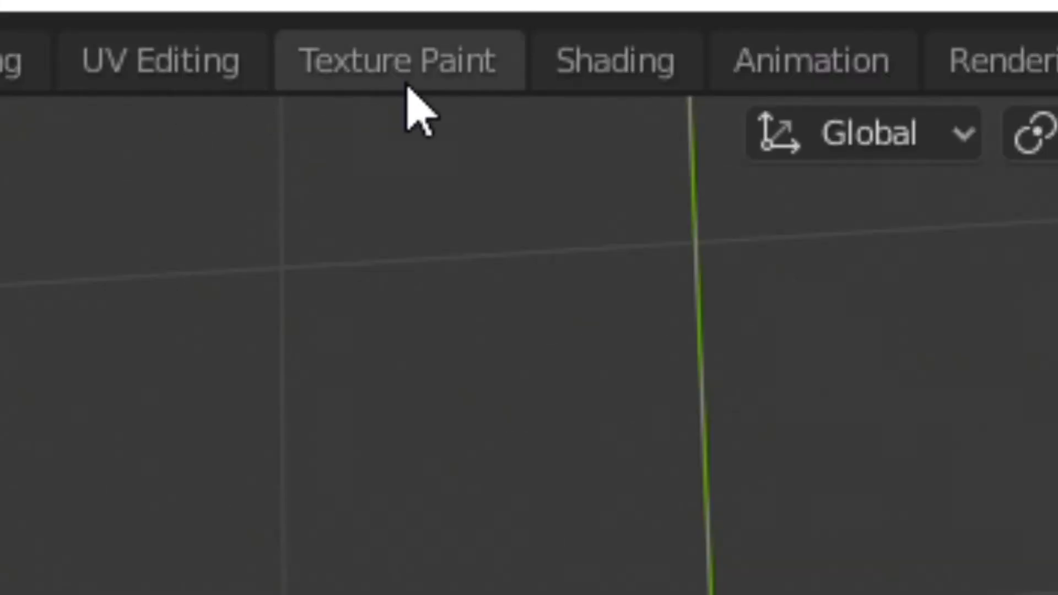
# Switch to the Texture Paint workspace and put the handle cylinder into Texture Paint mode
pyautogui.click(307, 20)
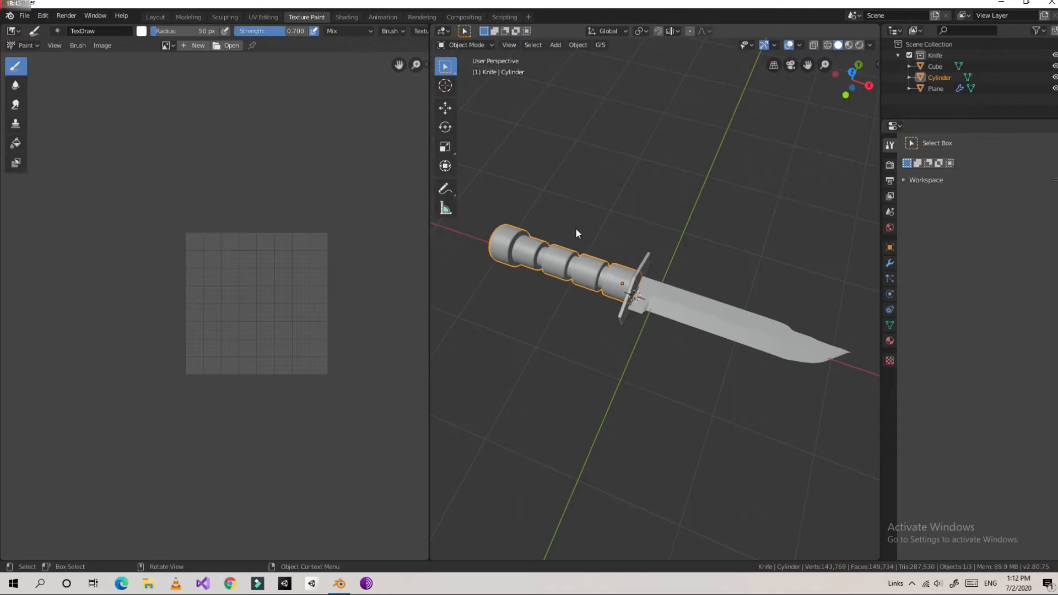
pyautogui.moveTo(576, 228); pyautogui.dragTo(568, 167, button='middle')
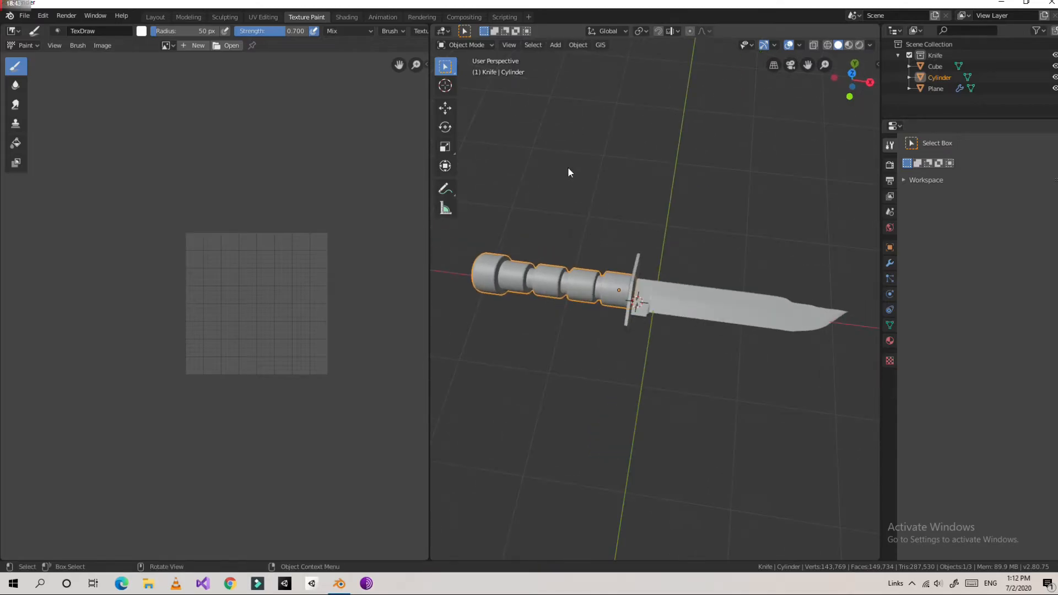
pyautogui.click(475, 46)
pyautogui.click(458, 116)
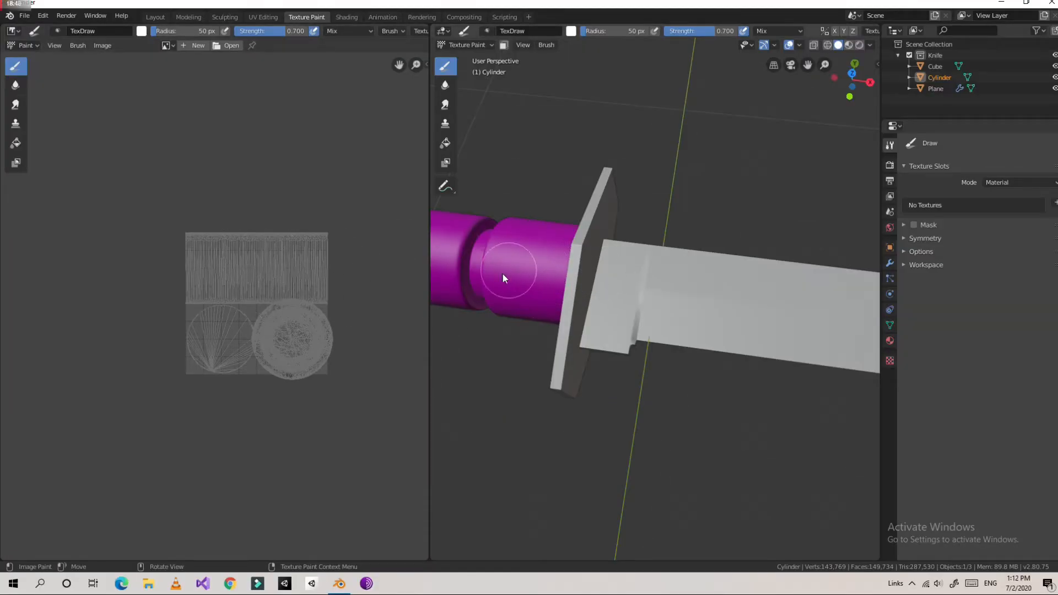
pyautogui.moveTo(595, 137); pyautogui.dragTo(633, 137, button='middle')
pyautogui.scroll(-5, 606, 137)
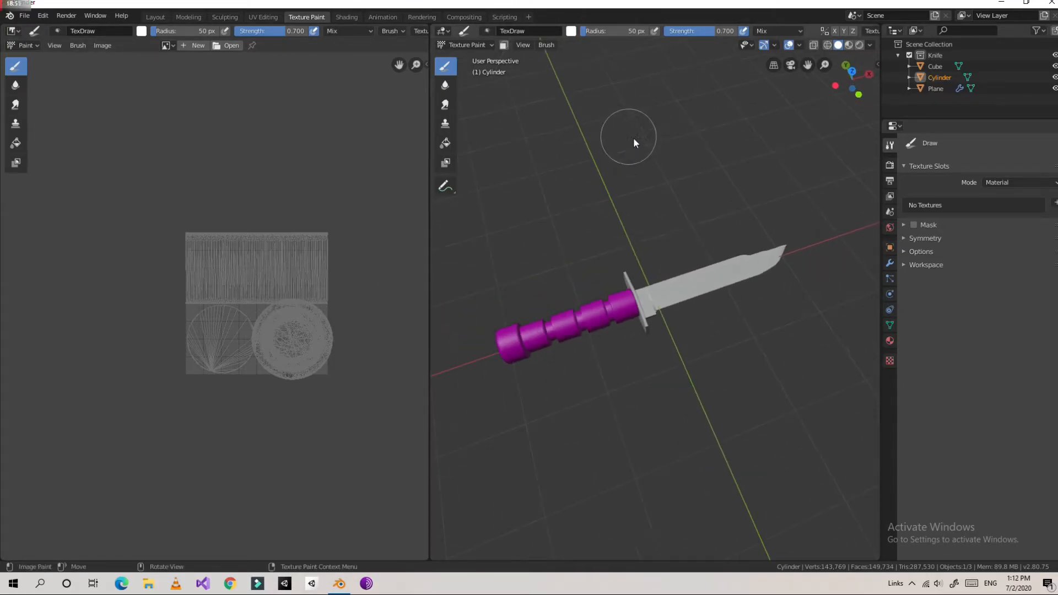
# Add a blank black 1024 x 1024 px Base Color paint slot to the handle
pyautogui.click(1056, 204)
pyautogui.click(1003, 216)
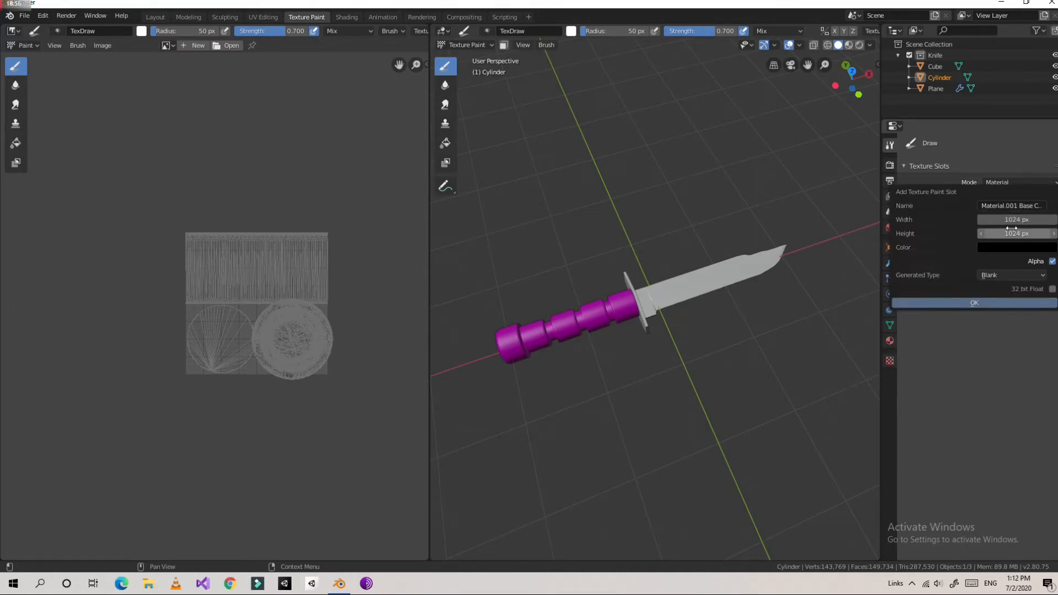
pyautogui.click(965, 300)
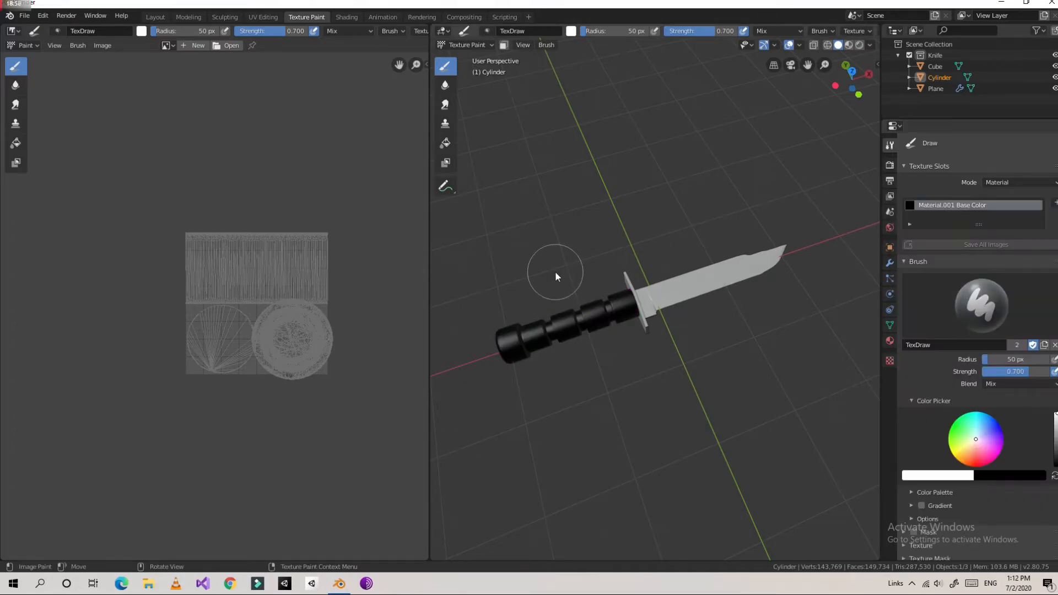
pyautogui.scroll(4, 554, 270)
pyautogui.moveTo(555, 268); pyautogui.dragTo(578, 235, button='middle')
pyautogui.scroll(-2, 578, 236)
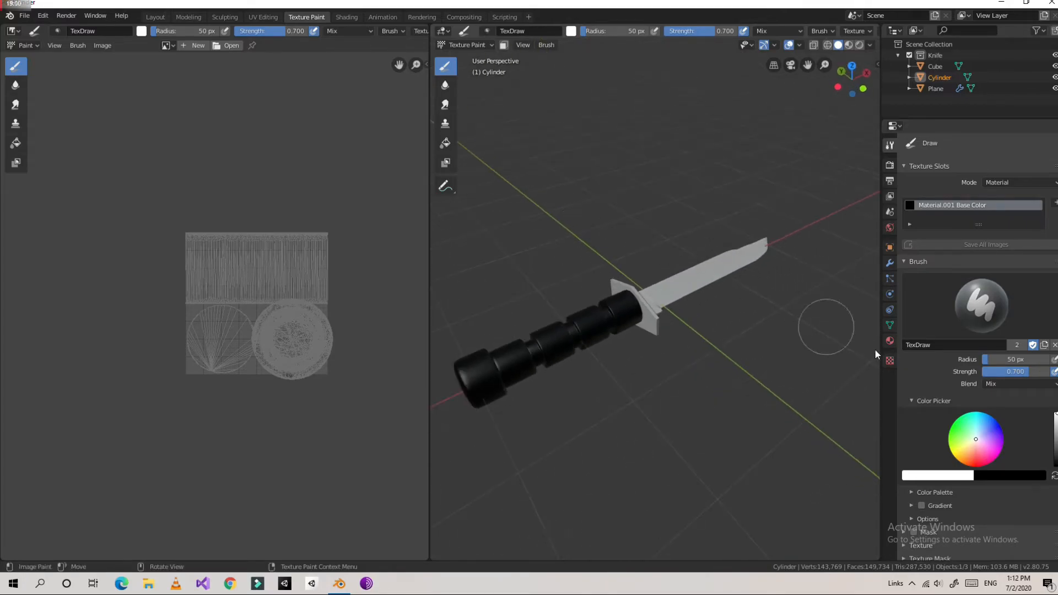
# Create a new texture for the Draw brush and set its type to Voronoi
pyautogui.scroll(-4, 945, 451)
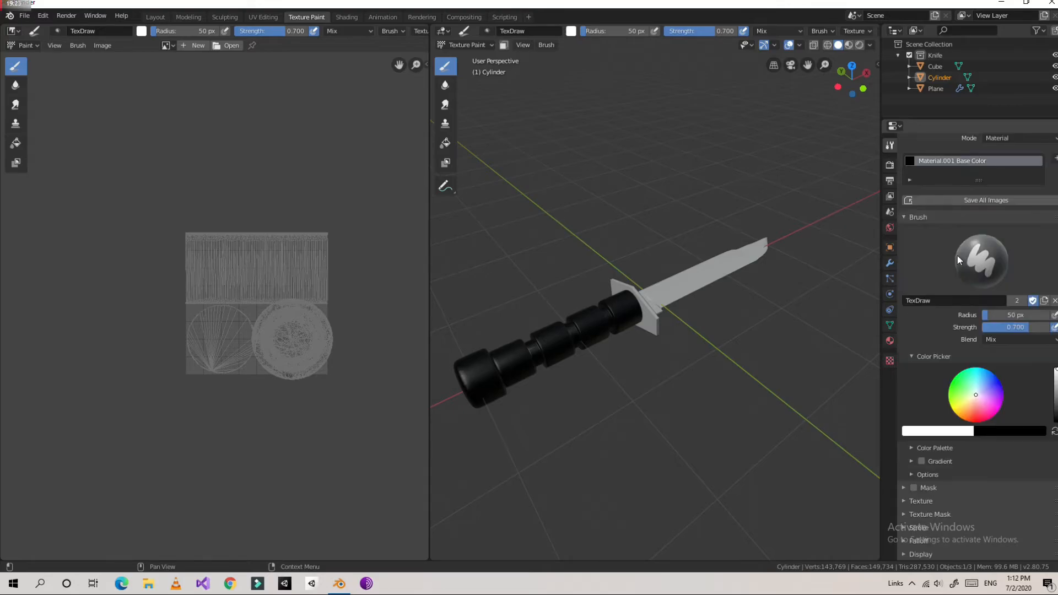
pyautogui.scroll(-2, 957, 256)
pyautogui.click(949, 460)
pyautogui.scroll(-2, 958, 445)
pyautogui.click(993, 495)
pyautogui.scroll(-2, 992, 441)
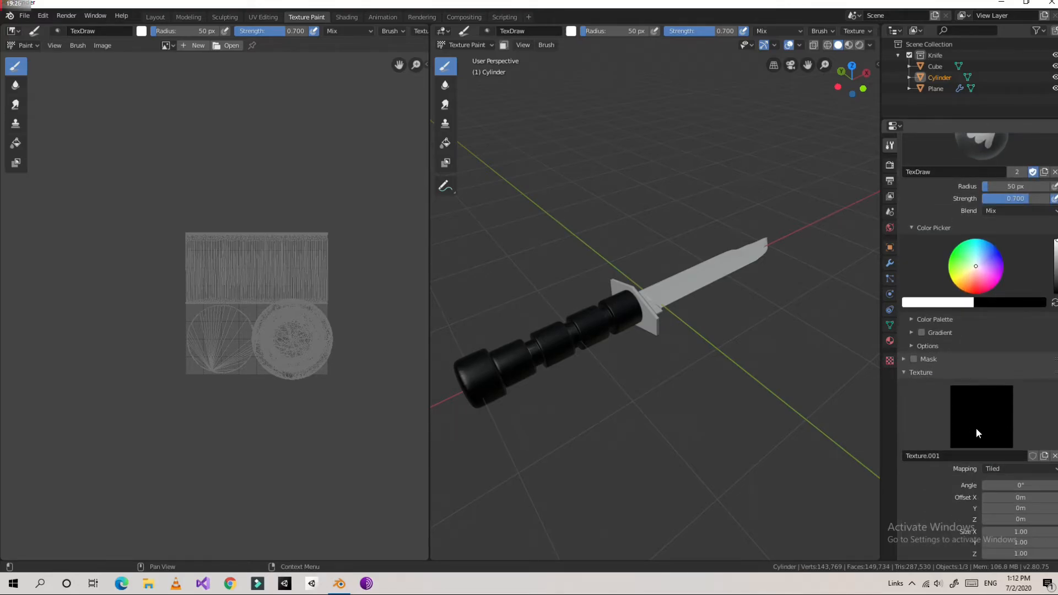
pyautogui.click(888, 360)
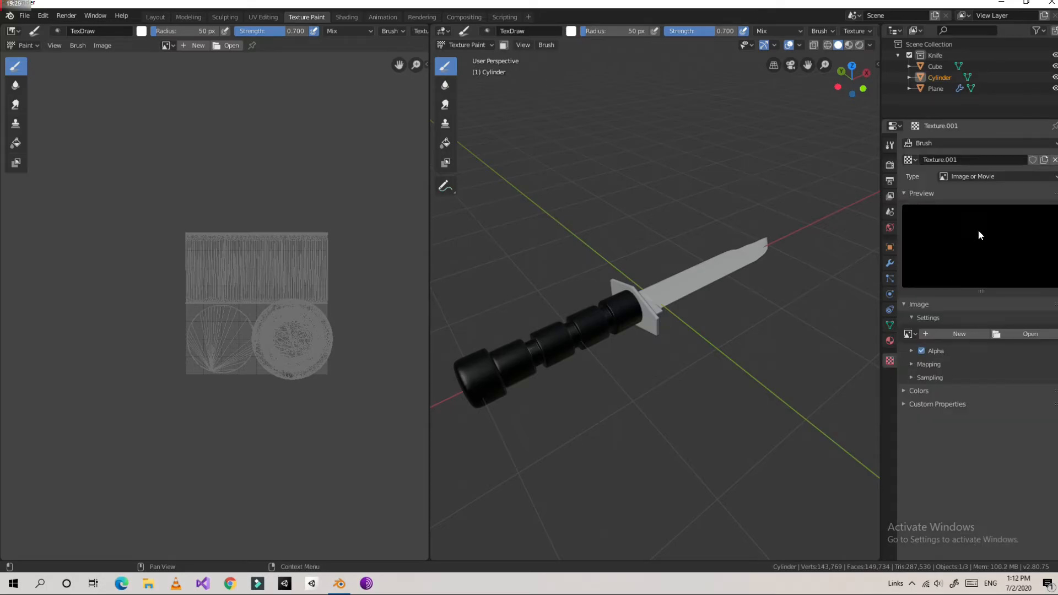
pyautogui.click(984, 179)
pyautogui.click(975, 314)
# Change the brush texture type to Wood and paint a trial stroke along the handle
pyautogui.scroll(2, 658, 350)
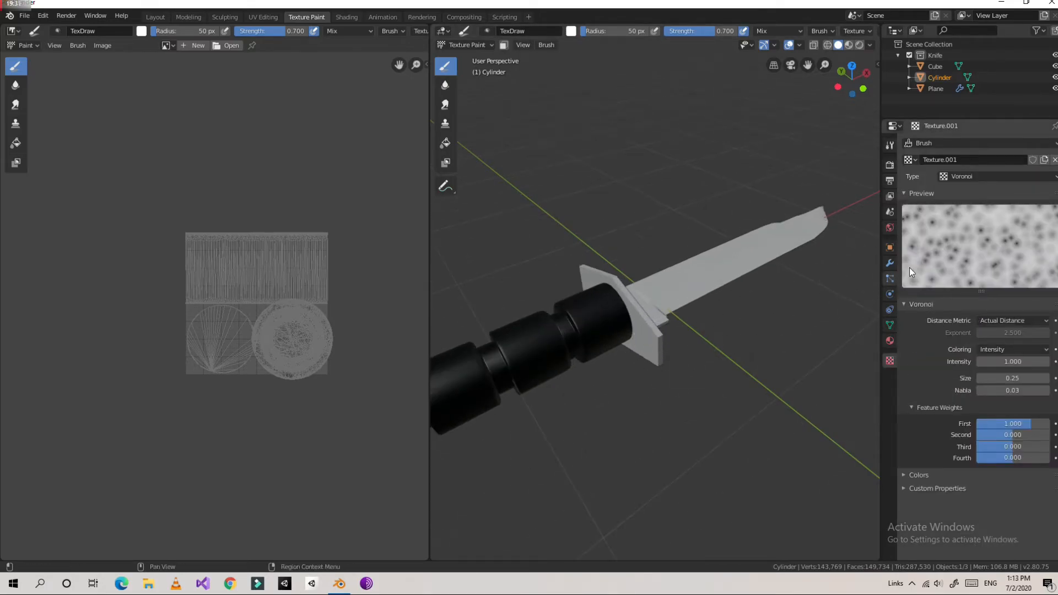
pyautogui.click(987, 176)
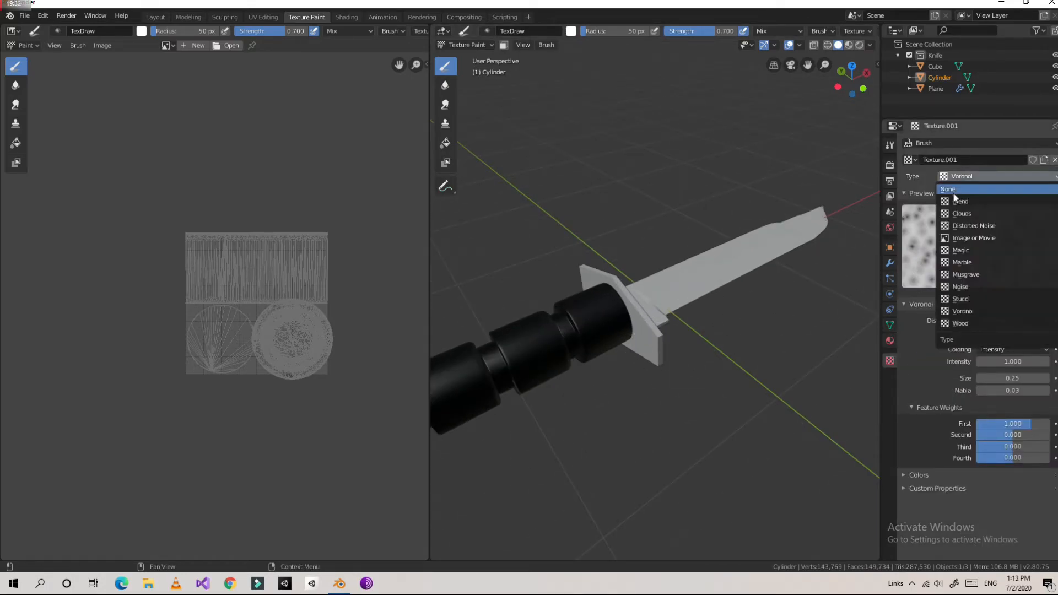
pyautogui.click(957, 323)
pyautogui.moveTo(789, 332); pyautogui.dragTo(547, 394, button='middle')
pyautogui.moveTo(548, 395); pyautogui.dragTo(490, 379)
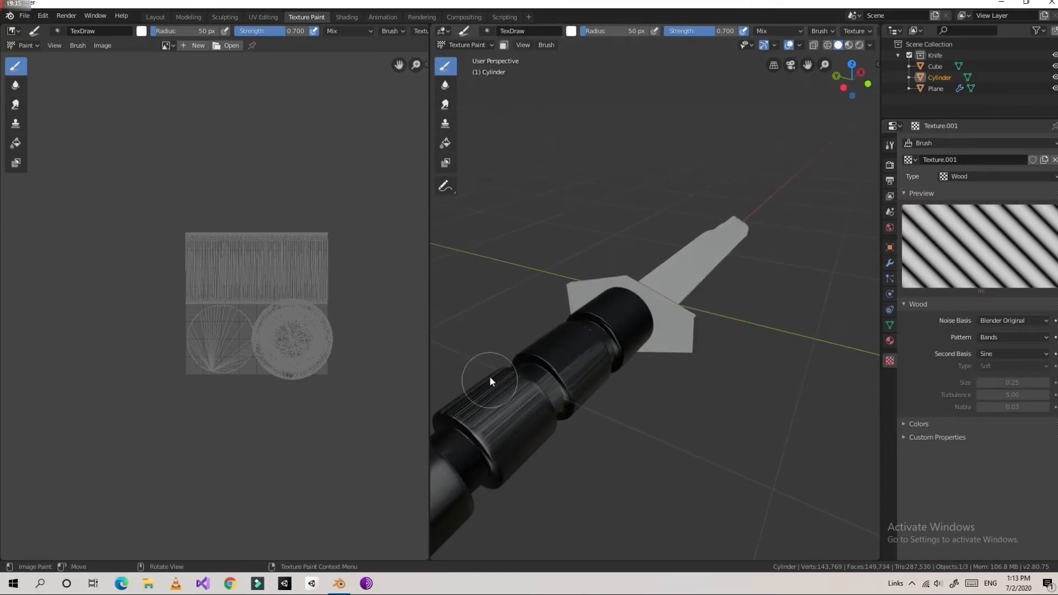
# Set the brush texture type back to Voronoi, paint a trial stroke over the handle and undo it
pyautogui.click(1005, 175)
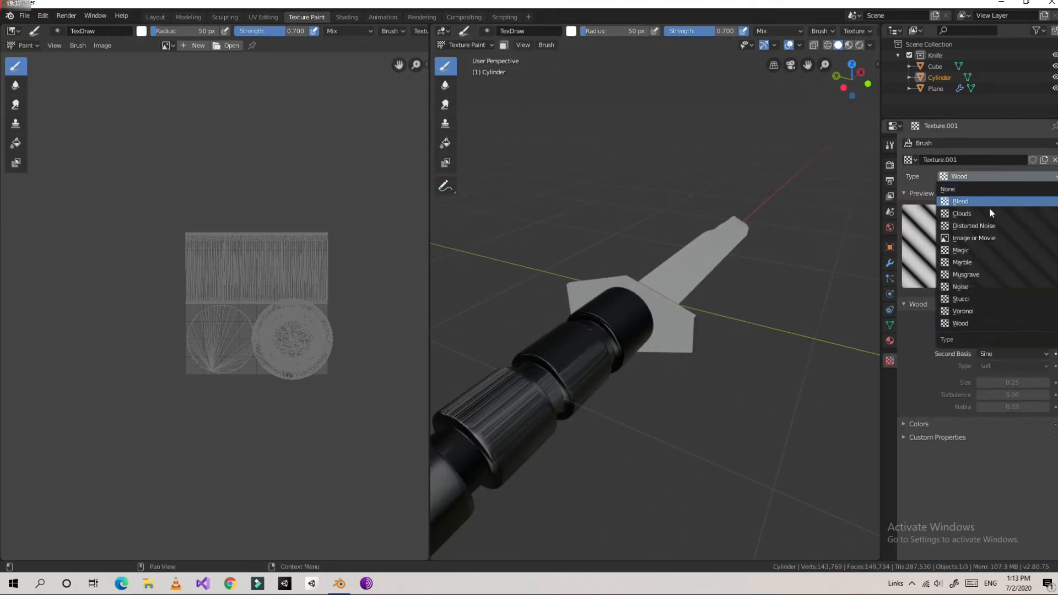
pyautogui.click(995, 311)
pyautogui.moveTo(545, 349)
pyautogui.mouseDown()
pyautogui.moveTo(534, 382)
pyautogui.moveTo(497, 400)
pyautogui.mouseUp()
pyautogui.hotkey('ctrl', 'z')
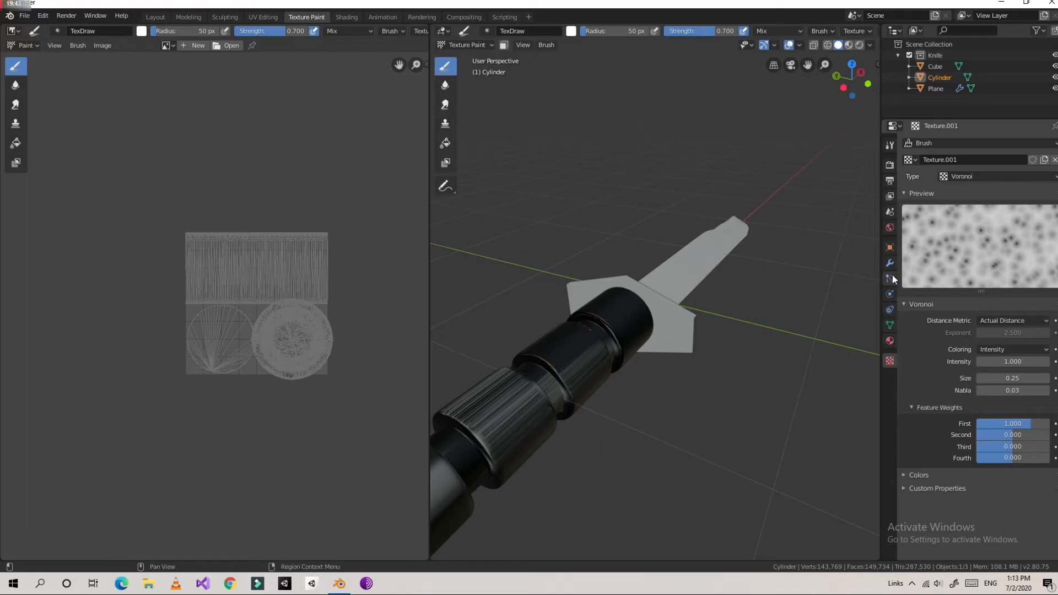
# Select the Fill tool and set the paint colour to a dark reddish brown
pyautogui.click(890, 145)
pyautogui.scroll(-4, 718, 233)
pyautogui.moveTo(979, 451); pyautogui.dragTo(974, 461)
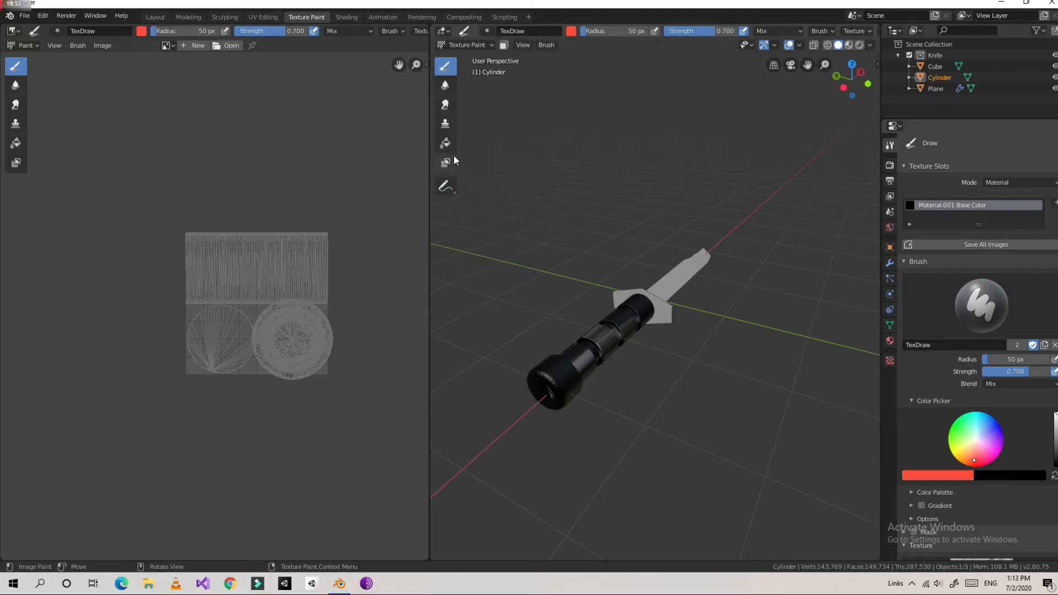
pyautogui.click(446, 143)
pyautogui.moveTo(977, 436); pyautogui.dragTo(971, 449)
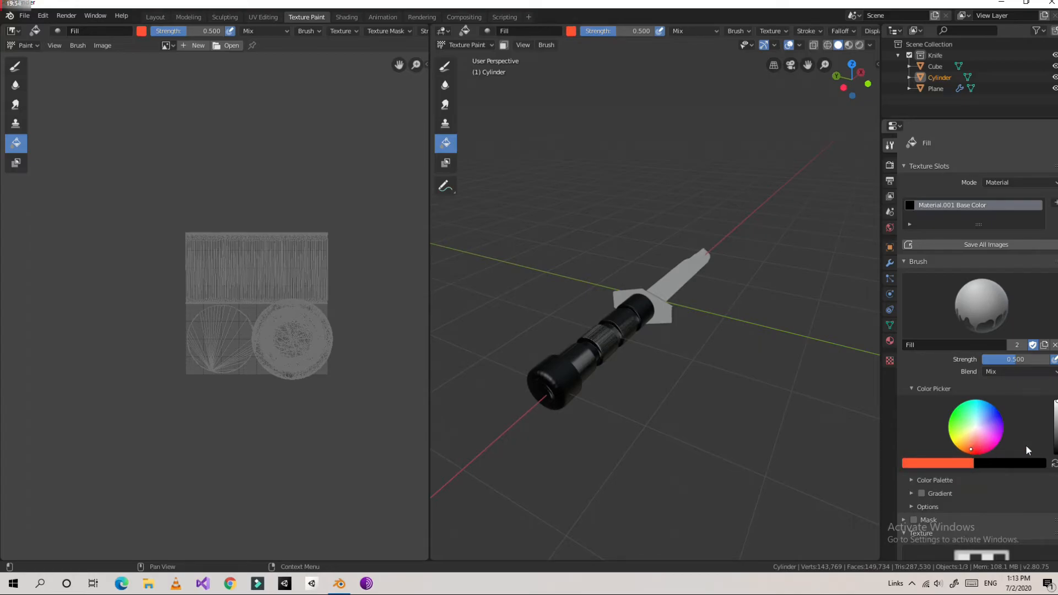
pyautogui.moveTo(1054, 426); pyautogui.dragTo(1054, 433)
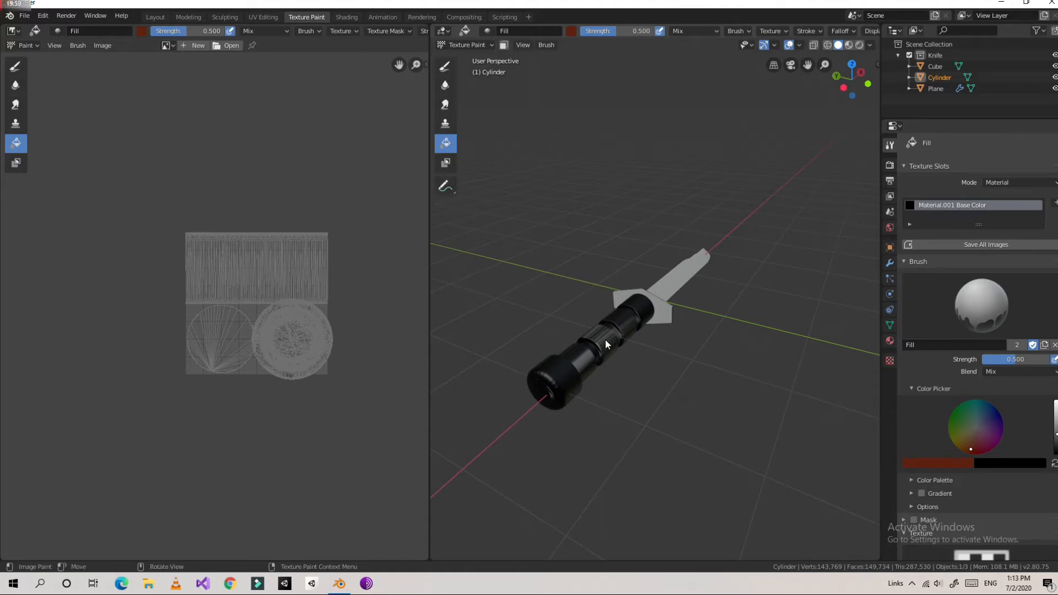
# Undo the remaining trial strokes on the handle and fill the whole handle with a dark brown
pyautogui.hotkey('ctrl', 'z')
pyautogui.hotkey('ctrl', 'z')
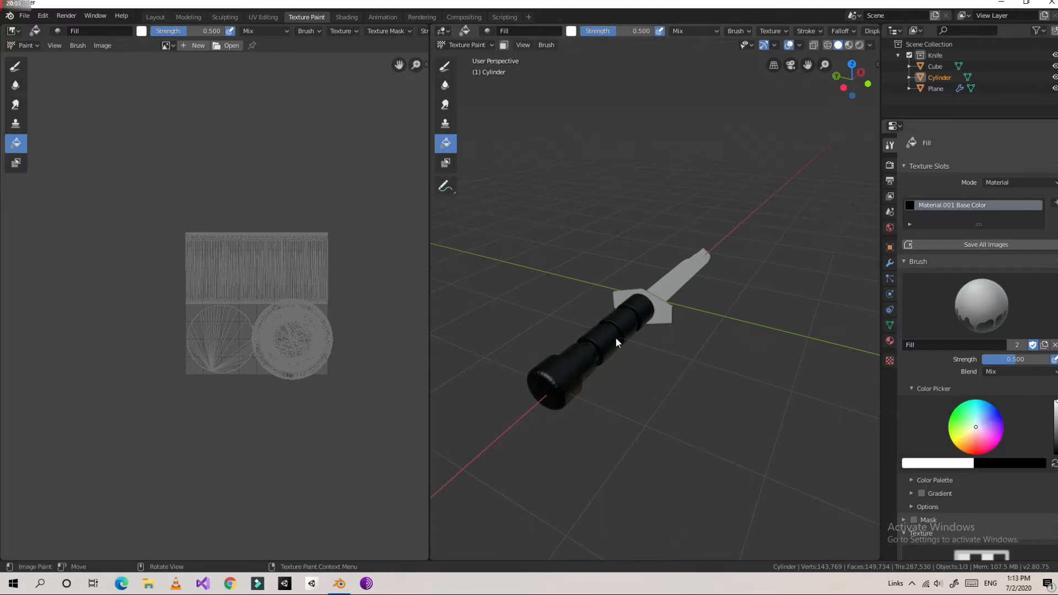
pyautogui.moveTo(977, 434); pyautogui.dragTo(974, 450)
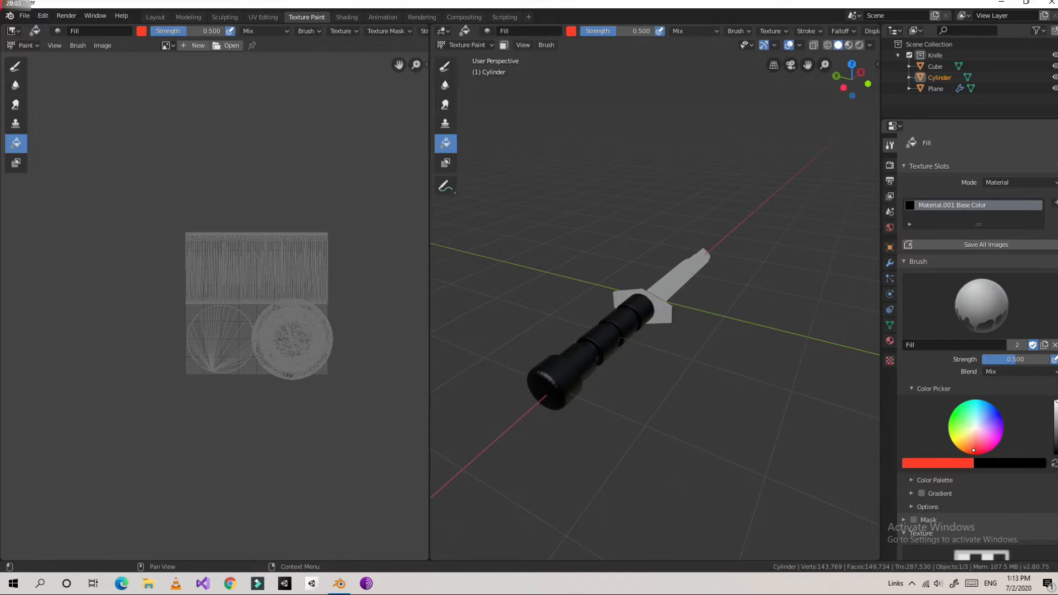
pyautogui.moveTo(1056, 409); pyautogui.dragTo(1056, 439)
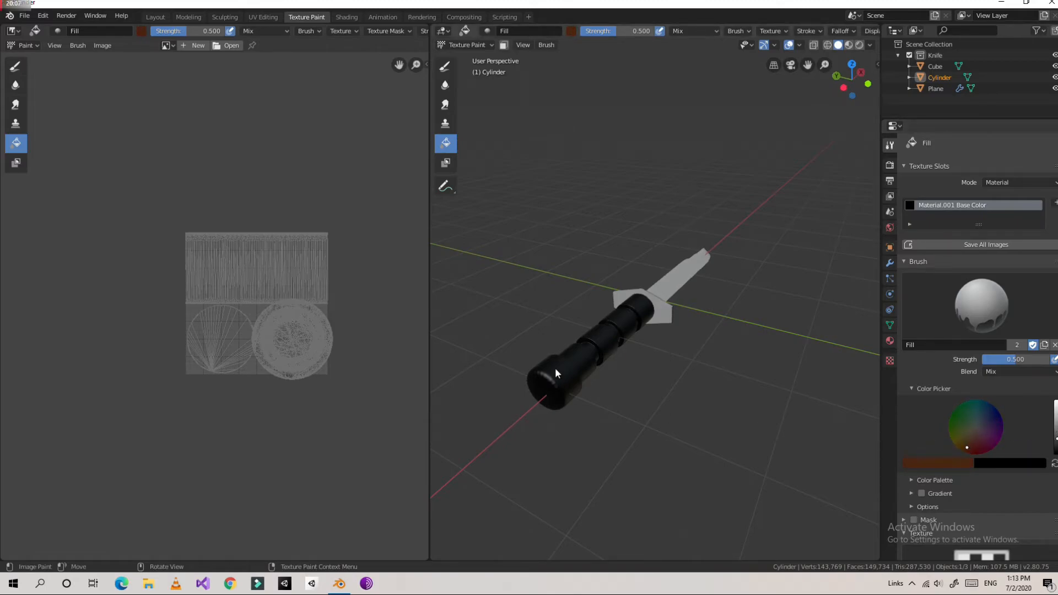
pyautogui.click(579, 353)
pyautogui.moveTo(603, 345)
pyautogui.mouseDown(button='middle')
pyautogui.moveTo(574, 388)
pyautogui.moveTo(579, 366)
pyautogui.moveTo(618, 326)
pyautogui.moveTo(815, 380)
pyautogui.mouseUp(button='middle')
pyautogui.scroll(2, 576, 379)
pyautogui.scroll(-4, 618, 329)
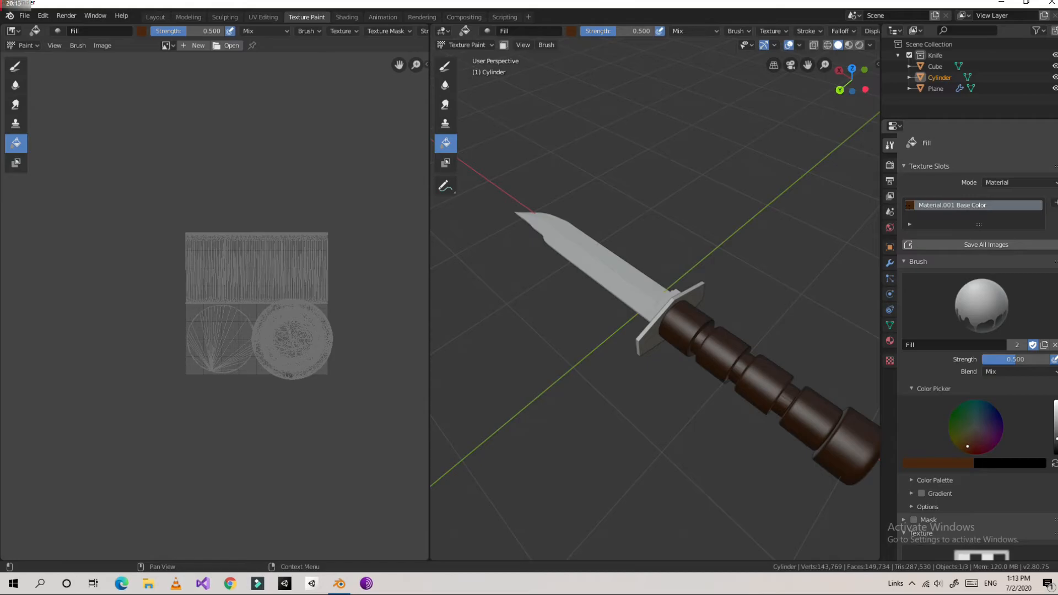
# Refill the handle with a lighter orange-brown colour
pyautogui.keyDown('ctrl'); pyautogui.scroll(4, 966, 451); pyautogui.keyUp('ctrl')
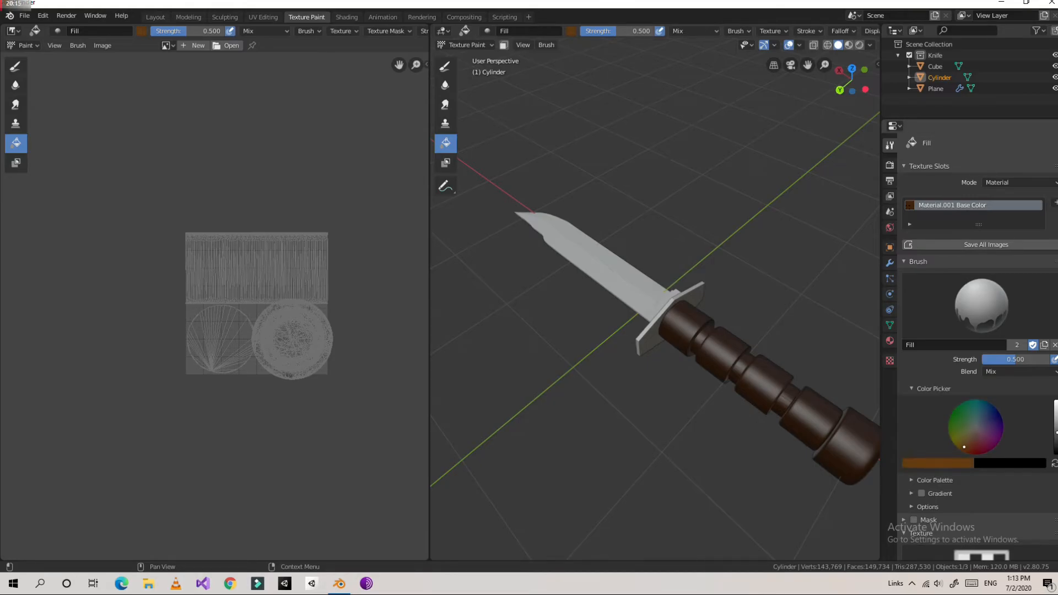
pyautogui.click(828, 429)
pyautogui.moveTo(826, 428); pyautogui.dragTo(711, 386, button='middle')
pyautogui.scroll(2, 618, 406)
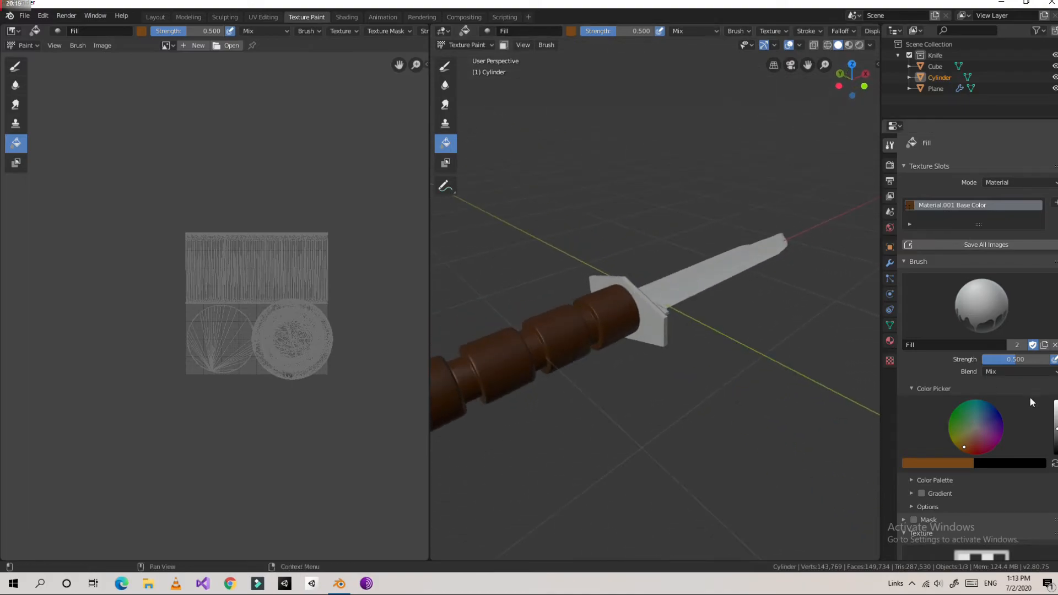
pyautogui.scroll(-1, 1018, 389)
# Select the Draw brush, give it a bright orange-brown colour and set its strength to 0.926
pyautogui.click(451, 70)
pyautogui.scroll(-2, 662, 214)
pyautogui.moveTo(965, 441); pyautogui.dragTo(971, 434)
pyautogui.moveTo(1054, 393); pyautogui.dragTo(1054, 408)
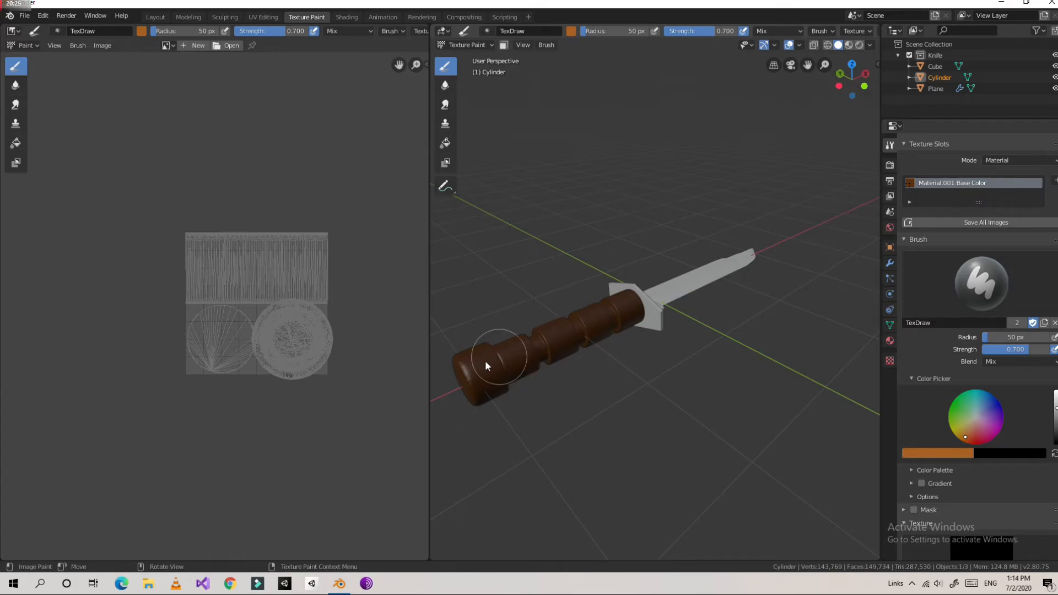
pyautogui.moveTo(547, 353)
pyautogui.mouseDown(button='middle')
pyautogui.moveTo(597, 348)
pyautogui.moveTo(512, 380)
pyautogui.mouseUp(button='middle')
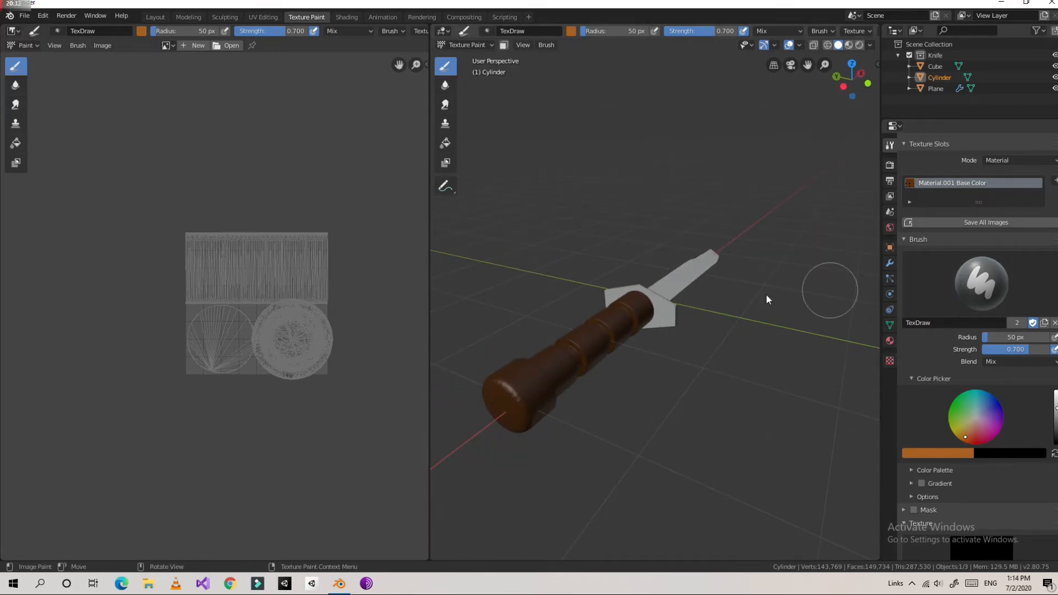
pyautogui.moveTo(1016, 349); pyautogui.dragTo(1042, 349)
# Set the Draw brush's texture type to Voronoi and check its tiled mapping in the brush settings
pyautogui.scroll(-6, 975, 458)
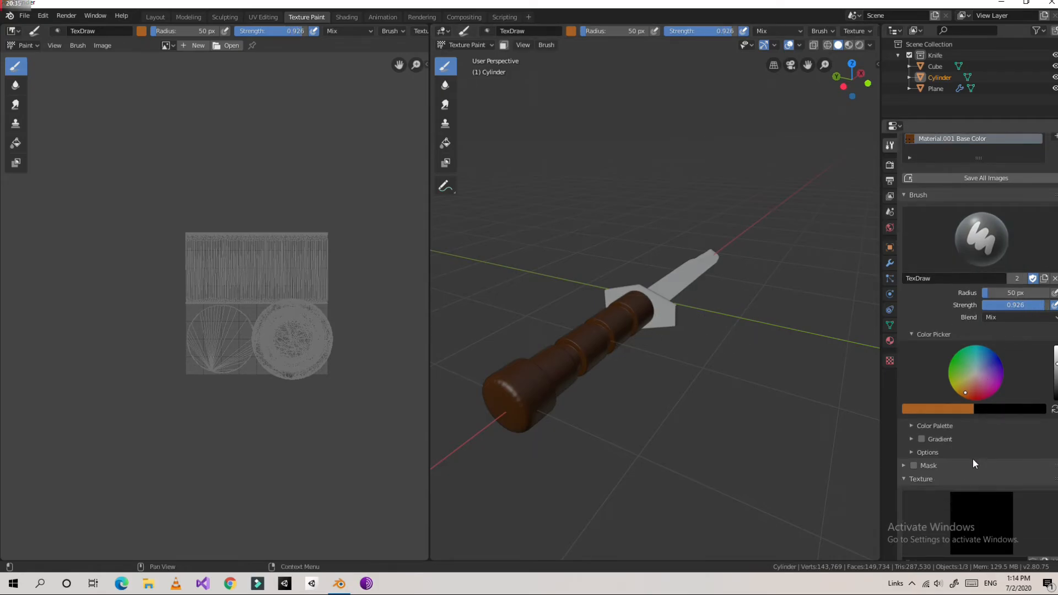
pyautogui.click(889, 360)
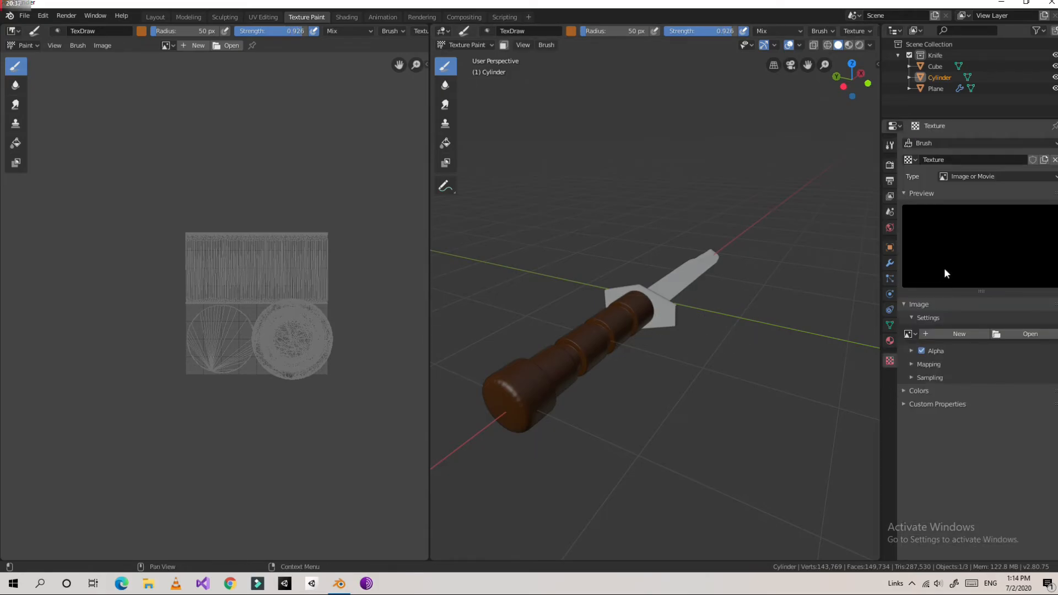
pyautogui.click(977, 193)
pyautogui.click(974, 178)
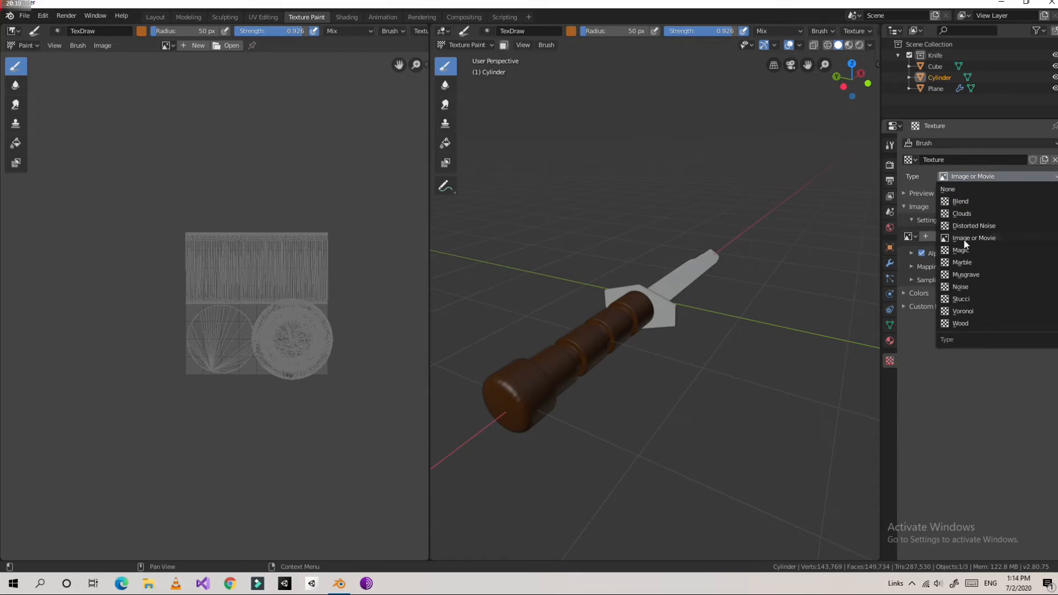
pyautogui.click(962, 313)
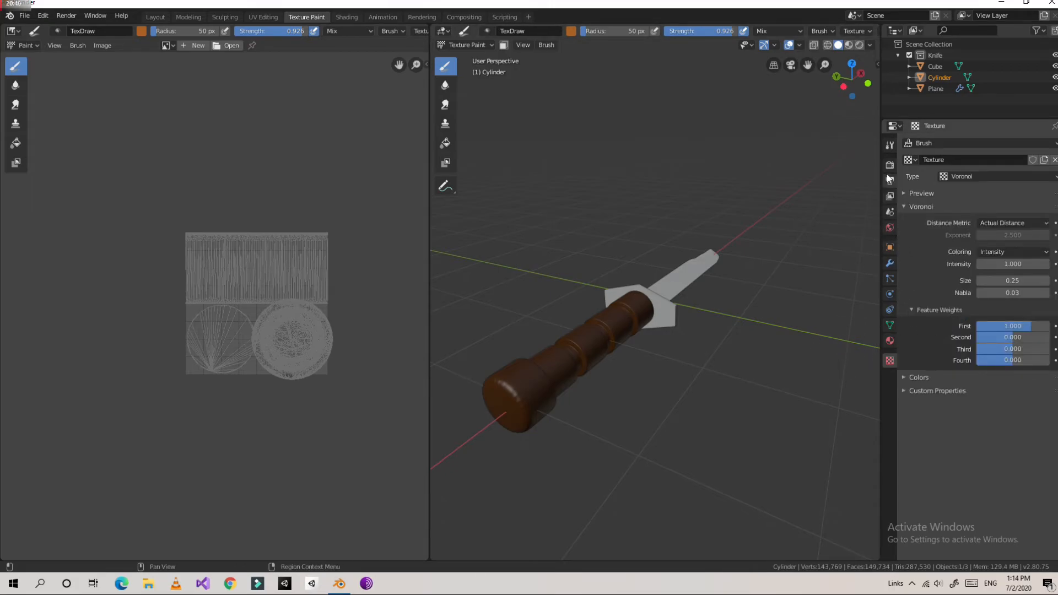
pyautogui.click(889, 146)
pyautogui.scroll(-8, 1005, 450)
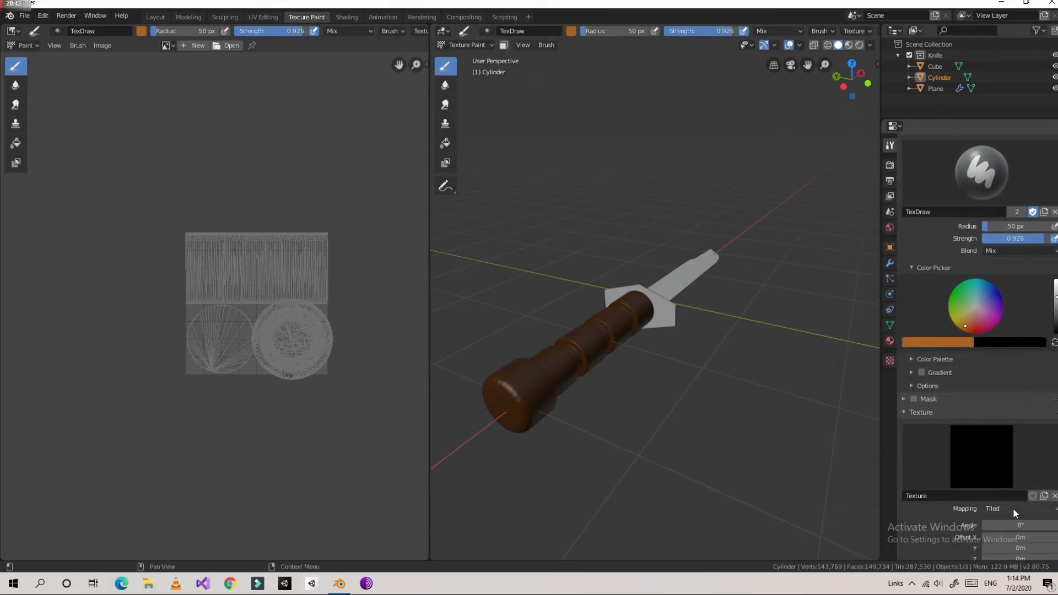
pyautogui.scroll(-3, 995, 498)
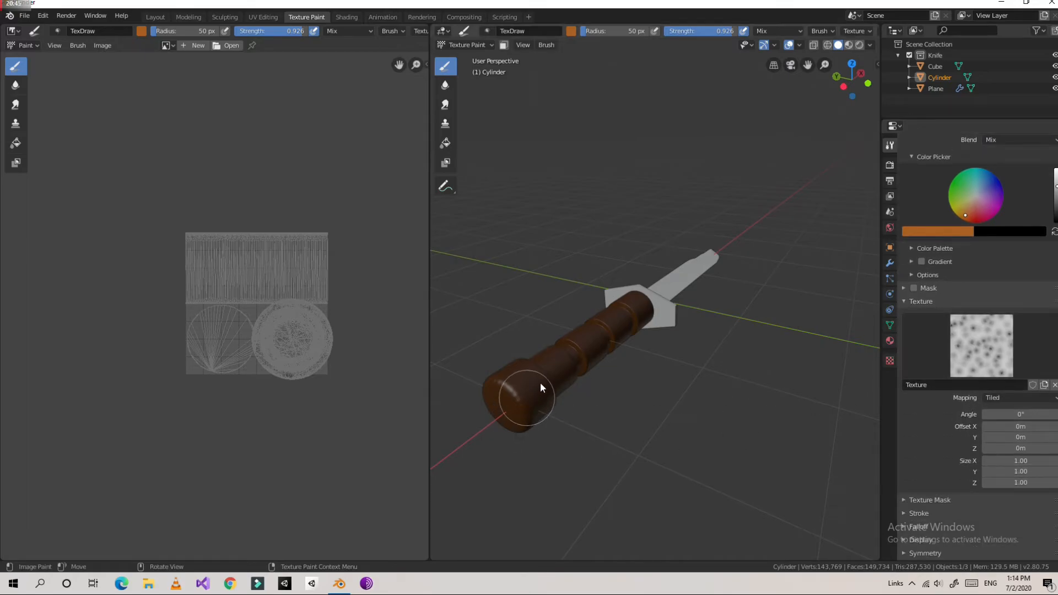
# Paint trial strokes over the handle with the Voronoi-textured brush and inspect the grip near the guard
pyautogui.moveTo(568, 356); pyautogui.dragTo(527, 357)
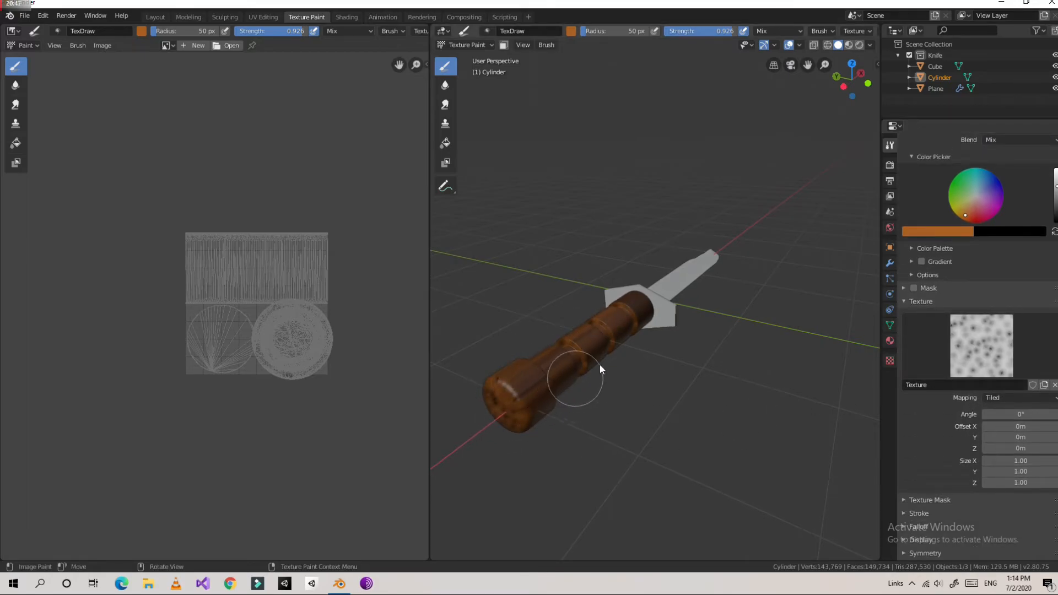
pyautogui.moveTo(624, 329); pyautogui.dragTo(697, 330, button='middle')
pyautogui.moveTo(806, 398); pyautogui.dragTo(566, 359, button='middle')
pyautogui.scroll(5, 543, 283)
# Try the Clouds texture type for the brush, with its preview shown, and switch it to Blend
pyautogui.click(889, 361)
pyautogui.click(970, 177)
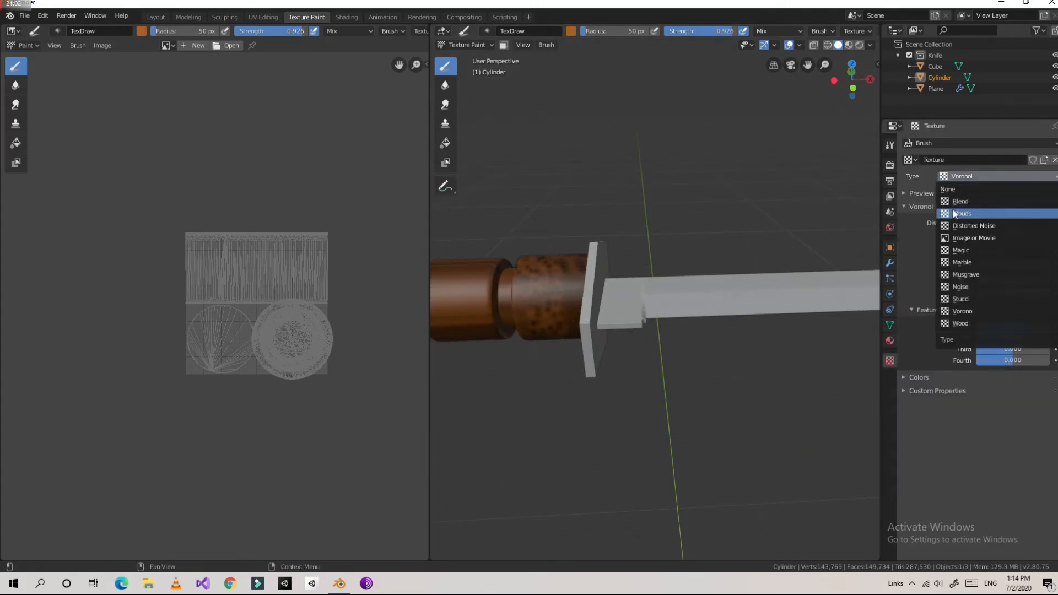
pyautogui.click(961, 213)
pyautogui.click(927, 192)
pyautogui.click(965, 177)
pyautogui.click(961, 201)
# Paint a trial stroke on the handle with the Blend-textured brush
pyautogui.scroll(-4, 650, 330)
pyautogui.moveTo(584, 336); pyautogui.dragTo(650, 363, button='middle')
pyautogui.moveTo(536, 364)
pyautogui.mouseDown()
pyautogui.moveTo(615, 292)
pyautogui.moveTo(523, 324)
pyautogui.moveTo(539, 338)
pyautogui.mouseUp()
pyautogui.scroll(-2, 612, 298)
pyautogui.moveTo(689, 270); pyautogui.dragTo(675, 319, button='middle')
# Change the brush texture type to Distorted Noise and paint trial strokes along the handle
pyautogui.click(975, 176)
pyautogui.click(974, 226)
pyautogui.moveTo(628, 320); pyautogui.dragTo(522, 365)
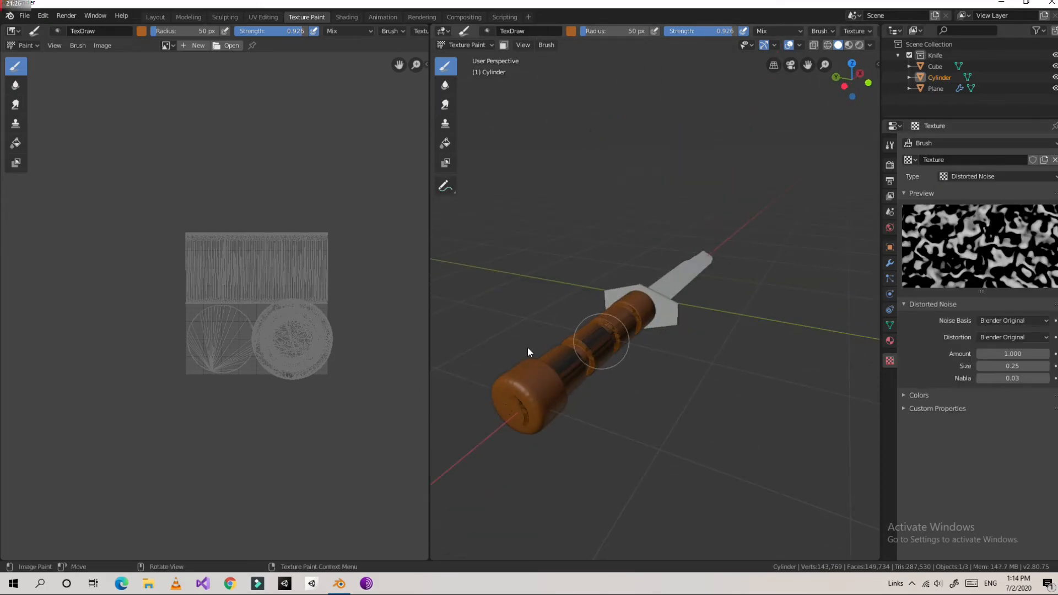
pyautogui.moveTo(529, 359); pyautogui.dragTo(612, 402, button='middle')
pyautogui.moveTo(706, 287); pyautogui.dragTo(770, 220, button='middle')
pyautogui.moveTo(832, 322); pyautogui.dragTo(678, 317)
# Try the Magic and Marble brush textures, set the type to Stucci and inspect the handle
pyautogui.click(975, 176)
pyautogui.click(962, 251)
pyautogui.click(975, 176)
pyautogui.click(962, 262)
pyautogui.moveTo(716, 331); pyautogui.dragTo(790, 381, button='middle')
pyautogui.click(976, 176)
pyautogui.click(957, 286)
pyautogui.moveTo(689, 342); pyautogui.dragTo(736, 428, button='middle')
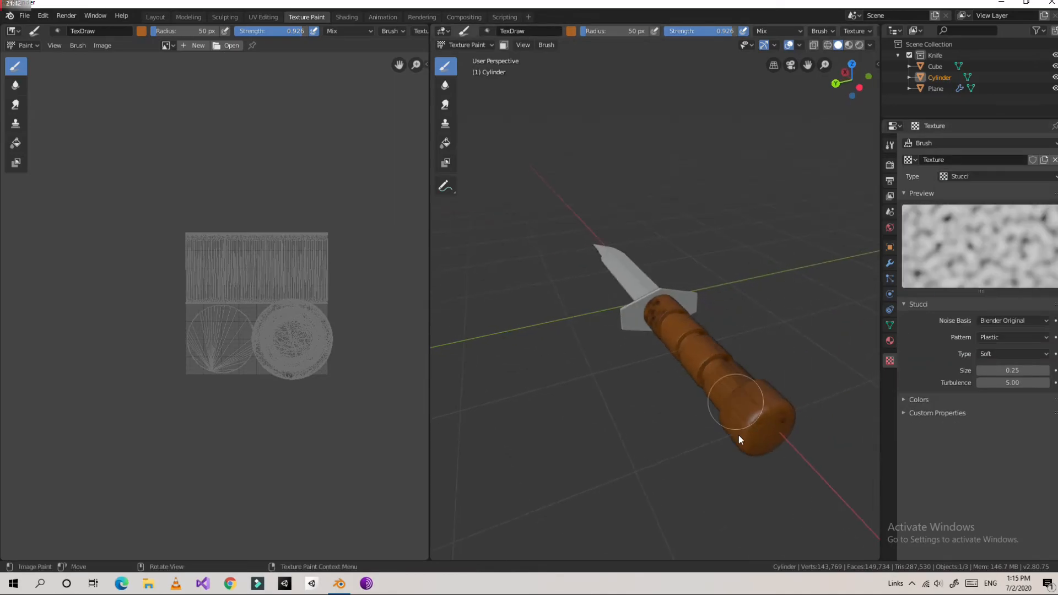
# Brighten the brush colour to orange and undo the textured trial strokes on the handle
pyautogui.click(889, 145)
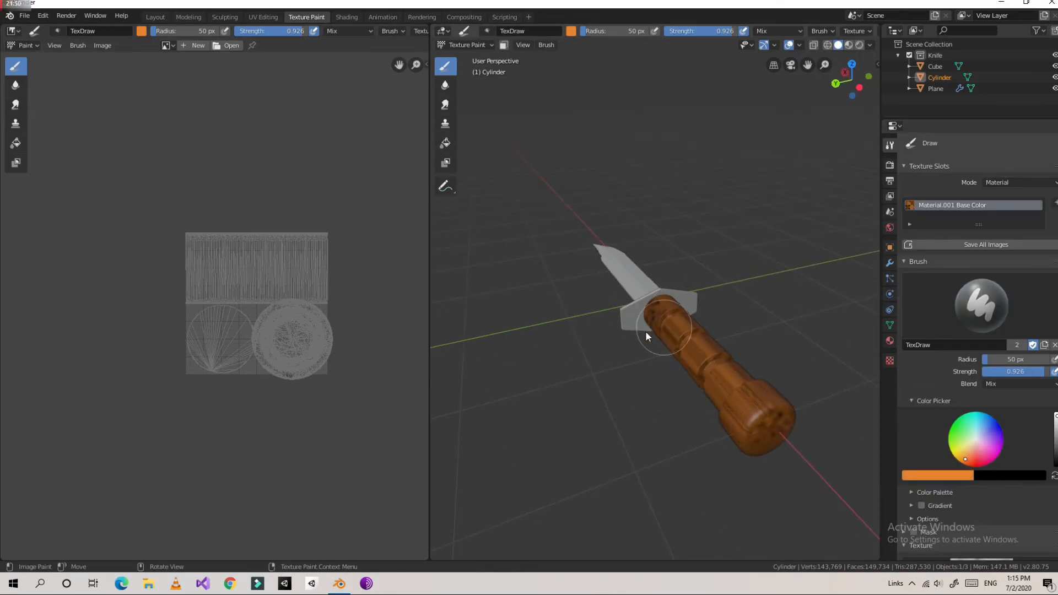
pyautogui.moveTo(646, 330); pyautogui.dragTo(604, 306, button='middle')
pyautogui.moveTo(510, 143); pyautogui.dragTo(674, 159, button='middle')
pyautogui.hotkey('ctrl', 'z')
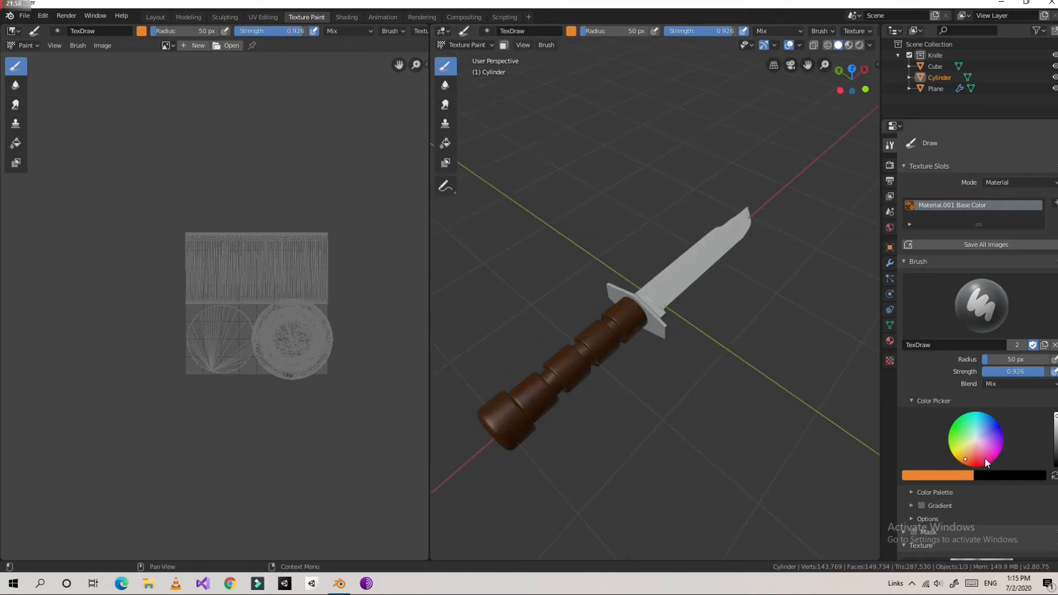
# Fill the whole handle with an orange-brown colour using the Fill tool
pyautogui.click(445, 143)
pyautogui.click(580, 362)
pyautogui.moveTo(617, 394); pyautogui.dragTo(811, 352, button='middle')
pyautogui.scroll(3, 812, 352)
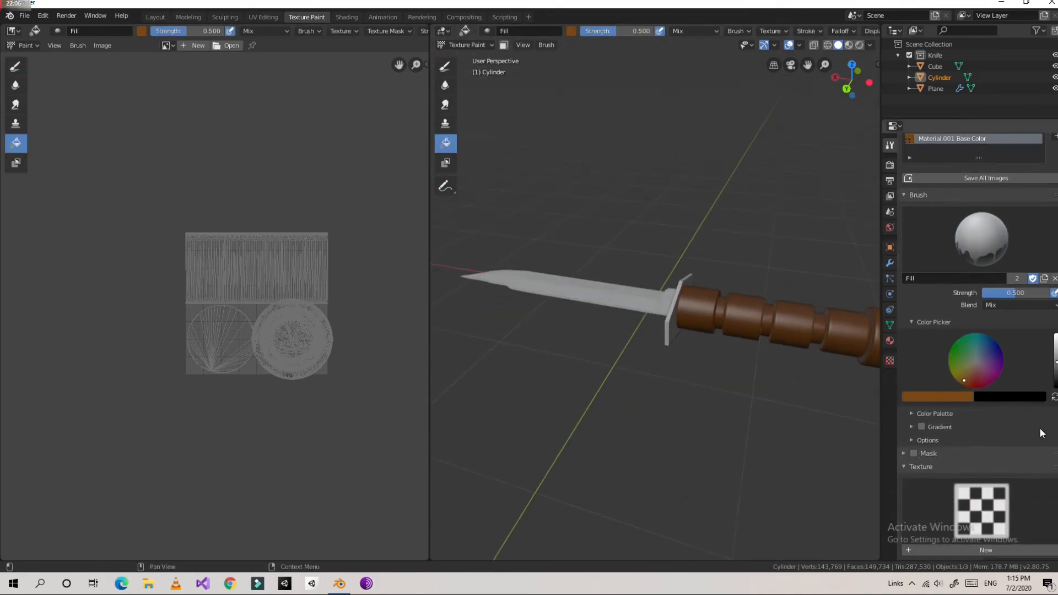
# Select the Draw brush again and set its texture type back to Voronoi
pyautogui.click(446, 66)
pyautogui.scroll(-5, 1001, 248)
pyautogui.click(981, 412)
pyautogui.click(890, 361)
pyautogui.click(978, 175)
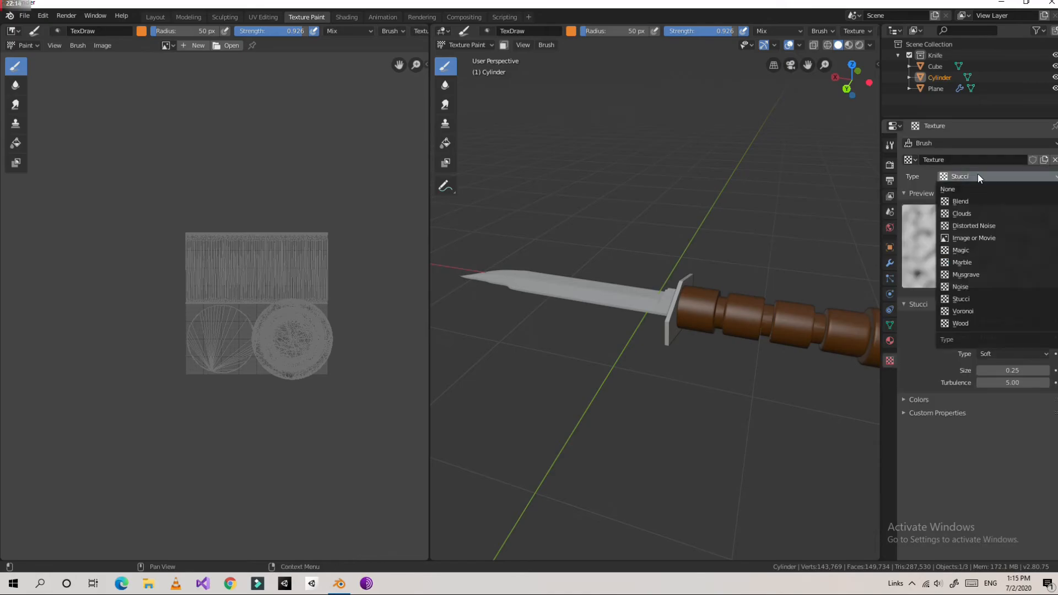
pyautogui.click(981, 311)
pyautogui.click(890, 145)
pyautogui.scroll(-2, 937, 309)
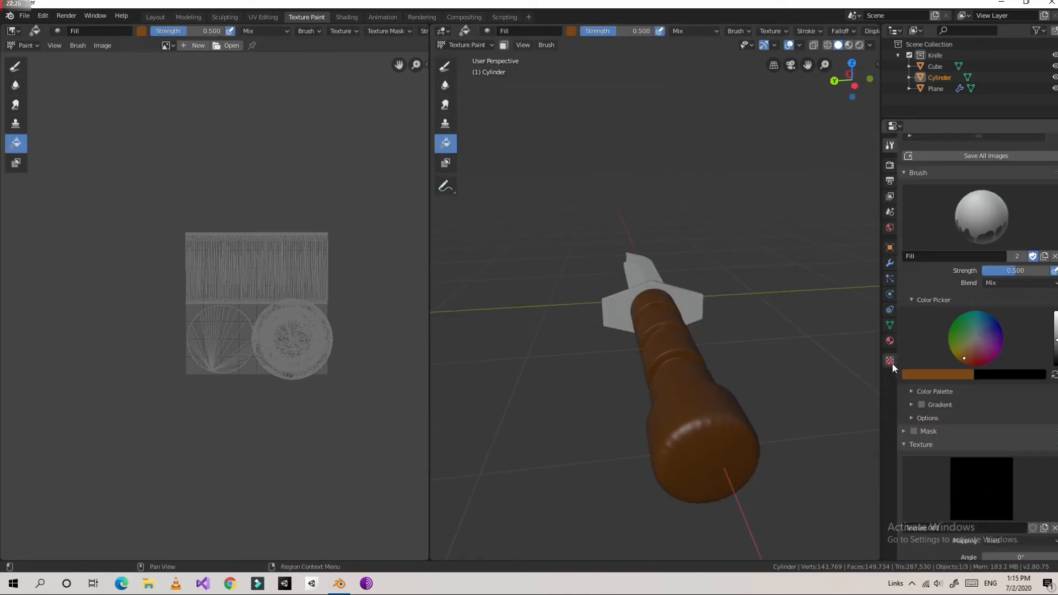
# Set the Fill brush's own texture, Texture.001, to the Voronoi type
pyautogui.click(890, 361)
pyautogui.click(978, 176)
pyautogui.click(975, 311)
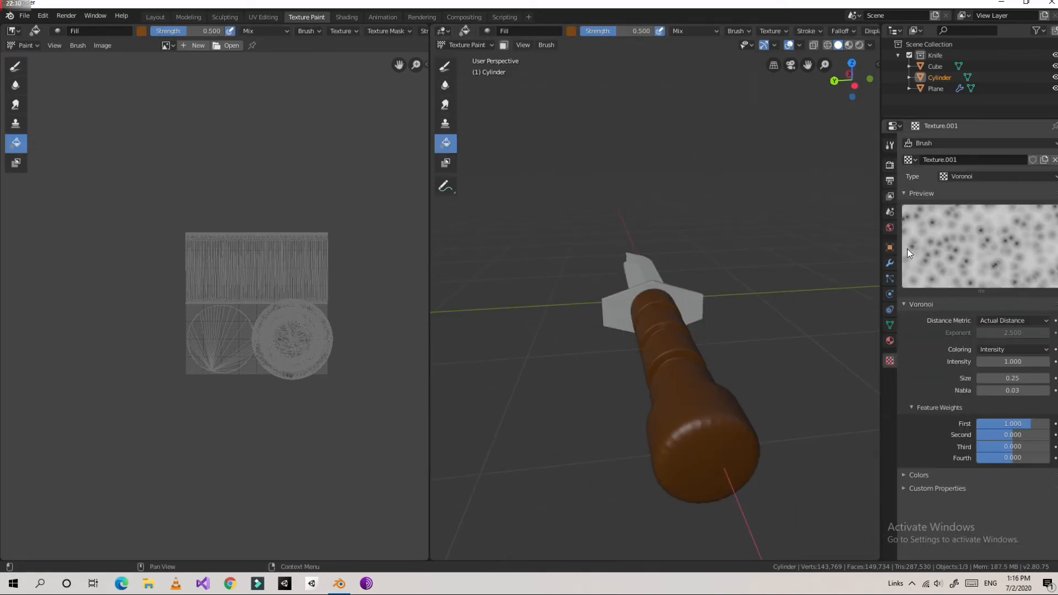
pyautogui.click(890, 146)
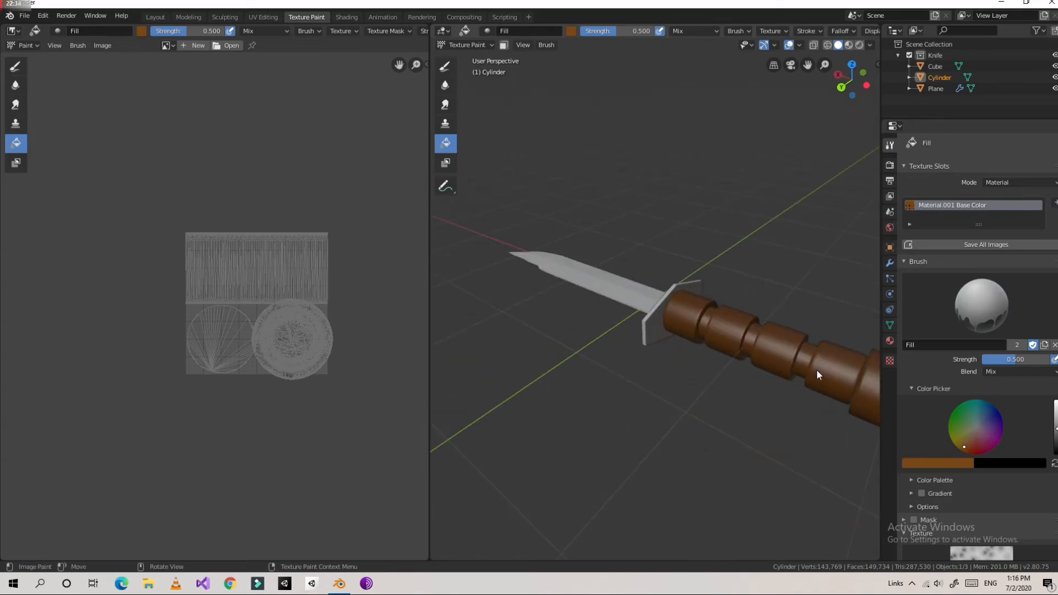
# Paint the handle orange with the Voronoi-textured Draw brush at strength 0.498 and show Material.001 Base Color in the image editor
pyautogui.scroll(-5, 982, 331)
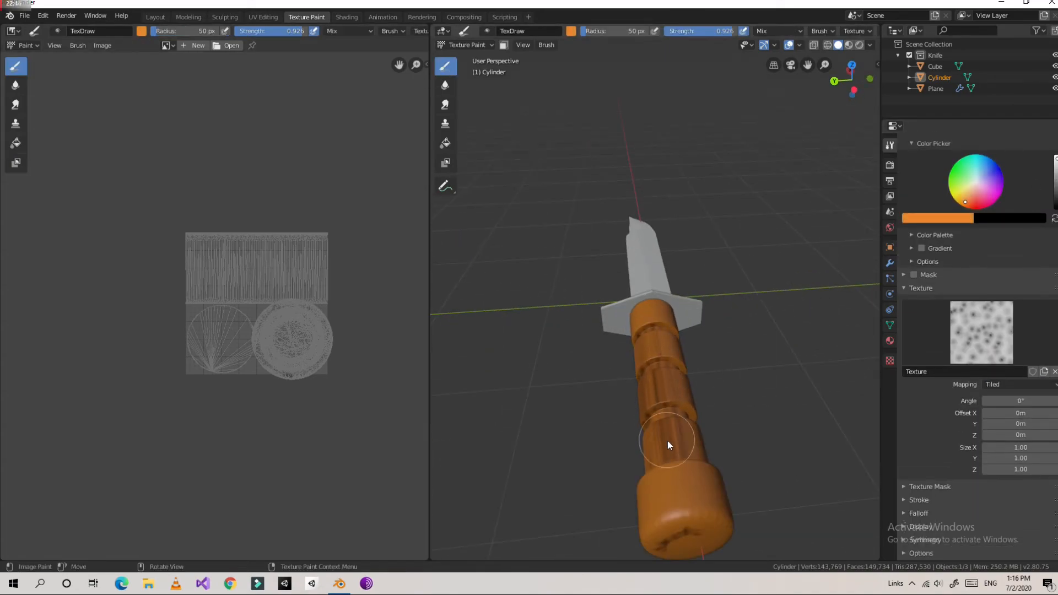
pyautogui.moveTo(667, 441)
pyautogui.mouseDown(button='middle')
pyautogui.moveTo(772, 448)
pyautogui.moveTo(721, 353)
pyautogui.moveTo(696, 378)
pyautogui.mouseUp(button='middle')
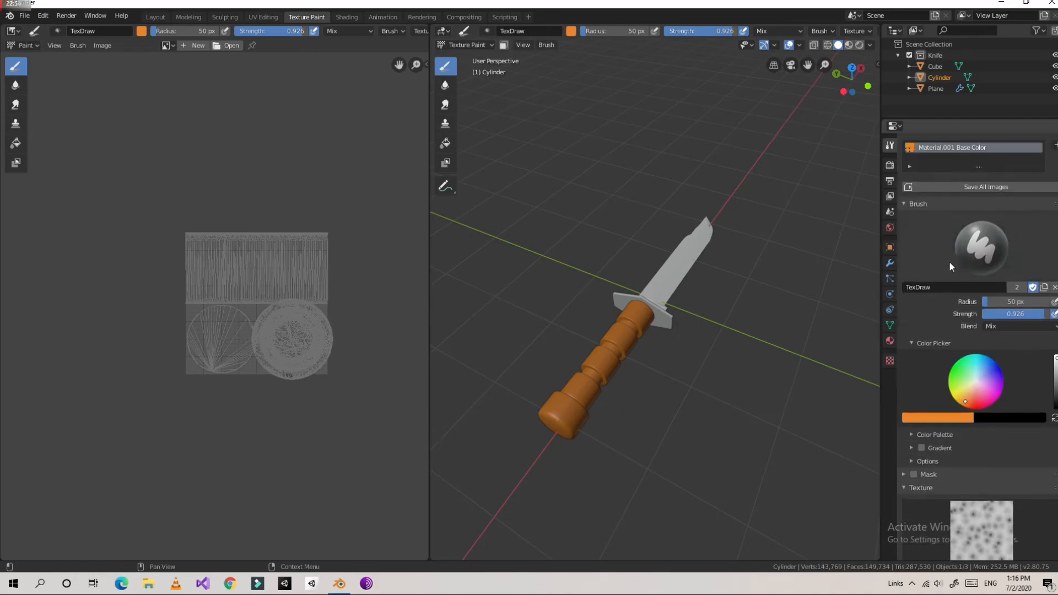
pyautogui.moveTo(475, 358)
pyautogui.mouseDown(button='middle')
pyautogui.moveTo(485, 414)
pyautogui.moveTo(643, 298)
pyautogui.moveTo(739, 345)
pyautogui.moveTo(563, 333)
pyautogui.moveTo(645, 347)
pyautogui.moveTo(608, 337)
pyautogui.moveTo(711, 262)
pyautogui.moveTo(689, 220)
pyautogui.mouseUp(button='middle')
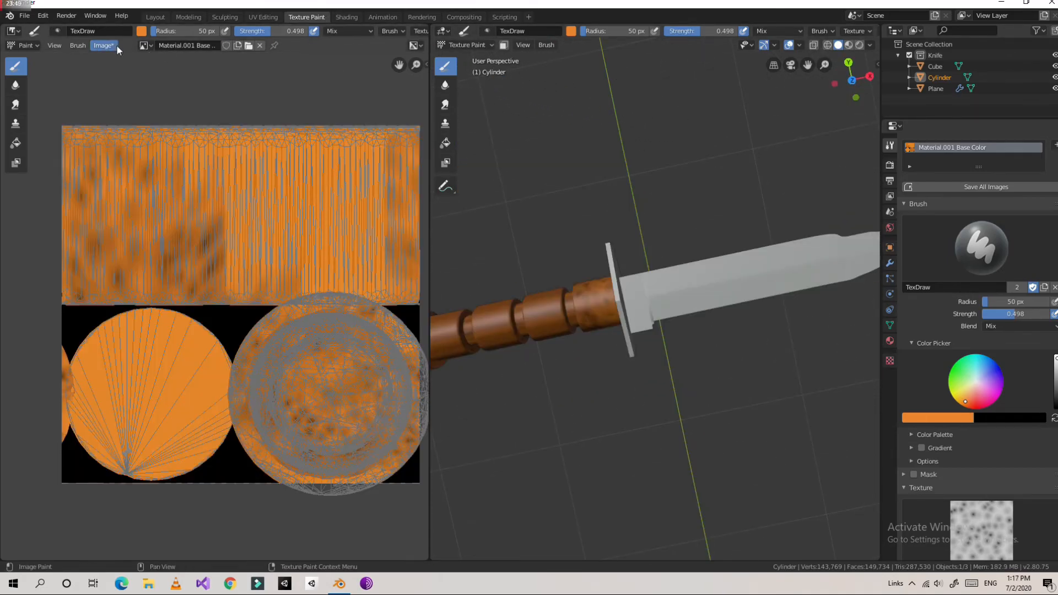
# Save the painted texture image as knifegriptexture.png in the Desktop folder
pyautogui.click(116, 47)
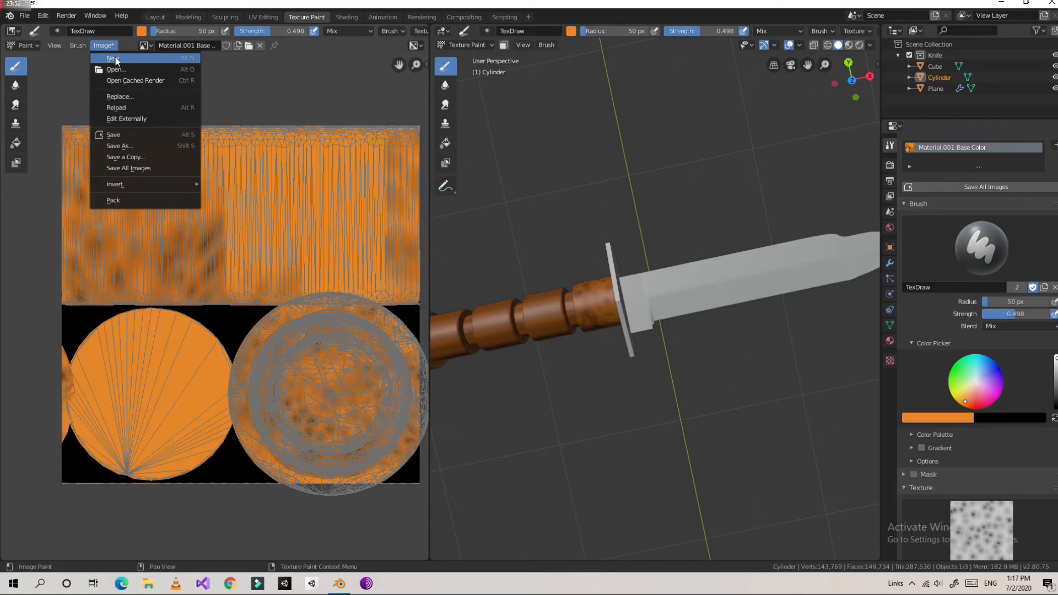
pyautogui.click(116, 136)
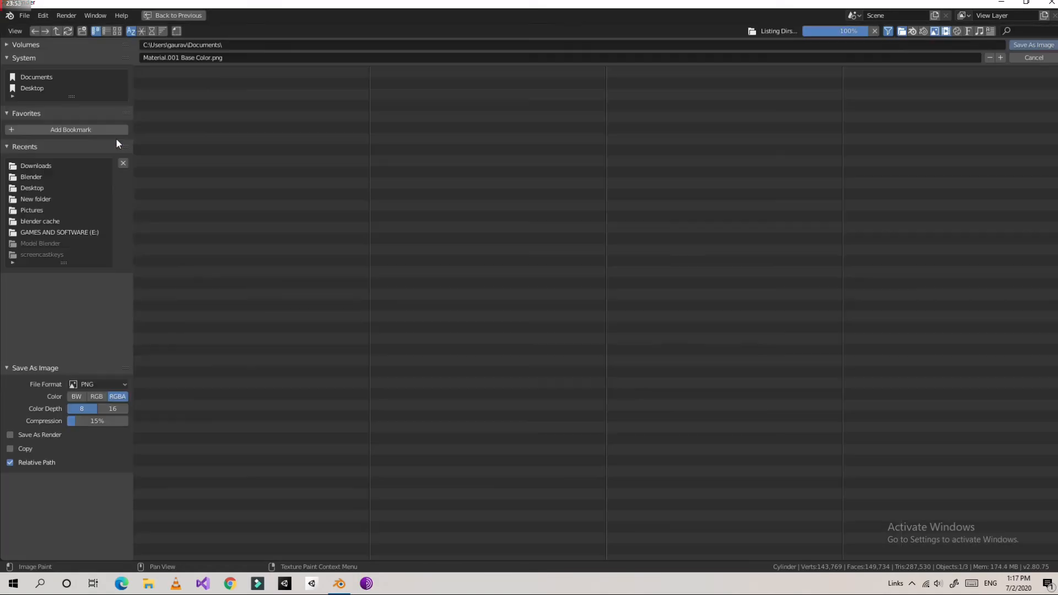
pyautogui.click(225, 57)
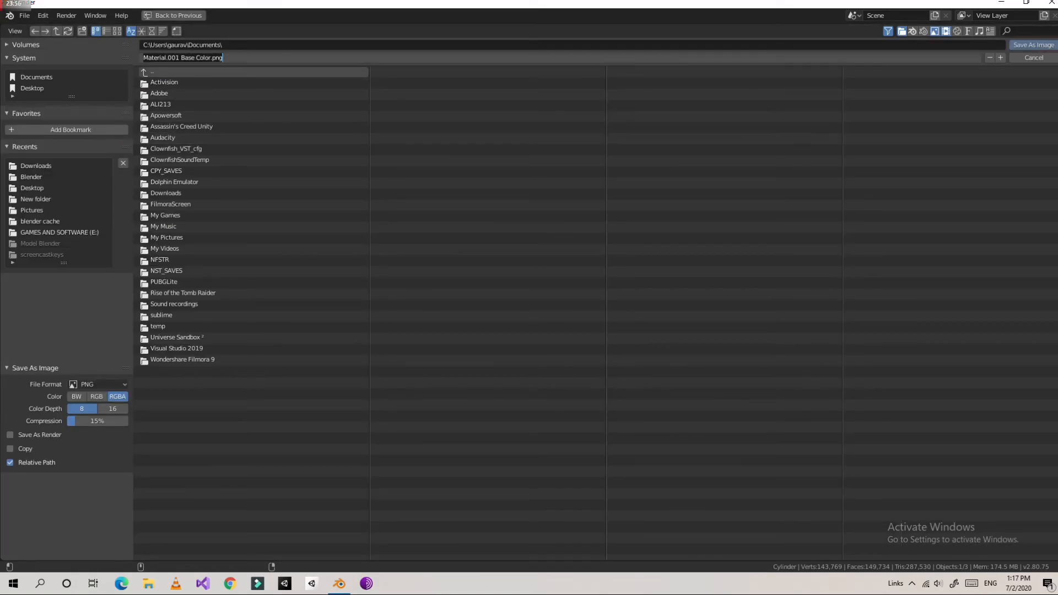
pyautogui.hotkey('ctrl', 'a')
pyautogui.write('k')
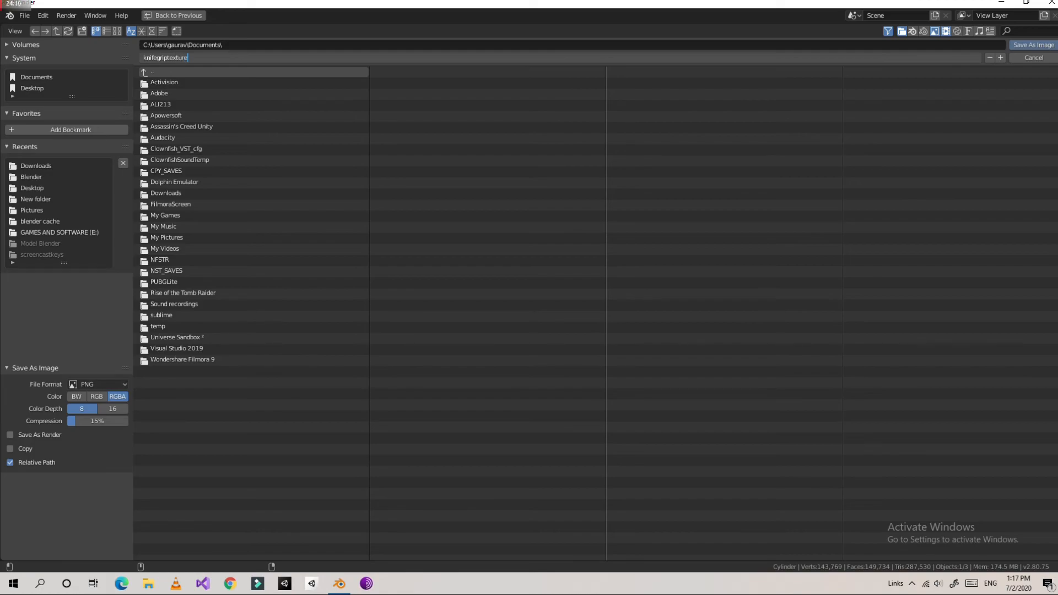
pyautogui.click(34, 87)
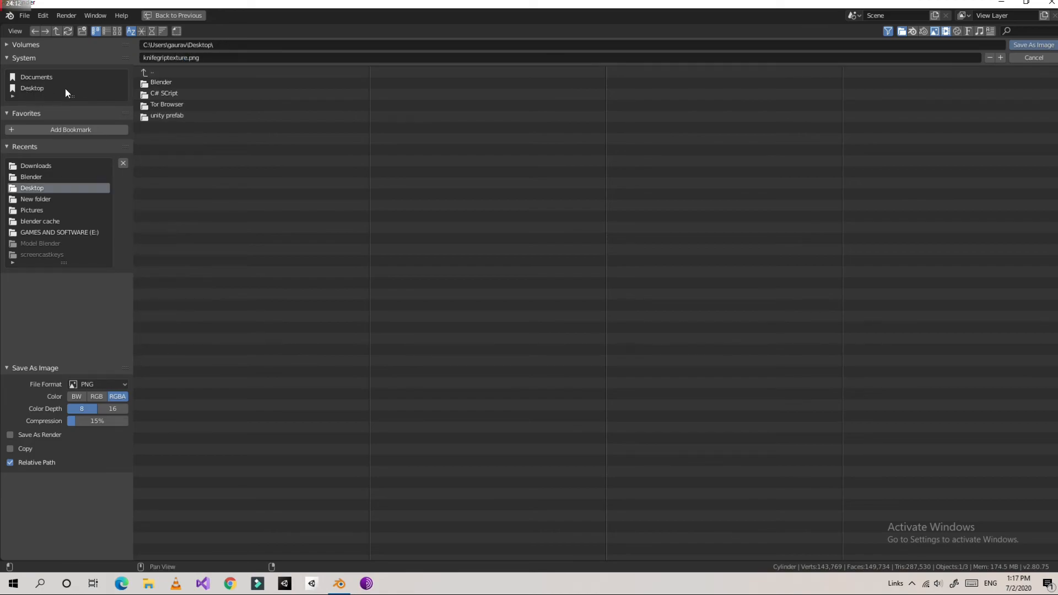
pyautogui.click(1034, 44)
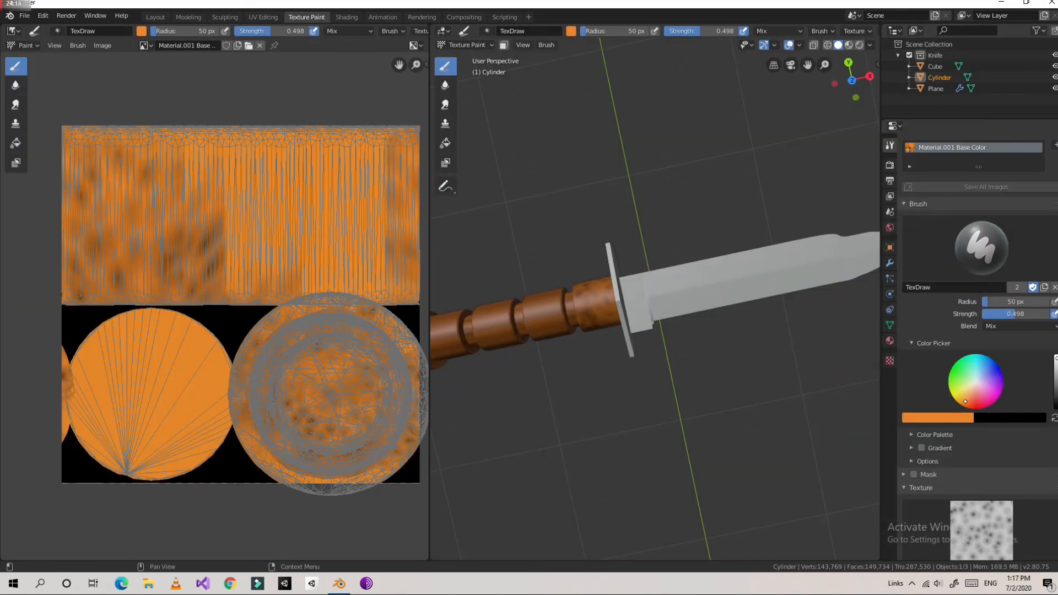
# Open the saved knifegriptexture image from the desktop to check it, close it and return to Blender
pyautogui.press('super+d')
pyautogui.click(197, 199)
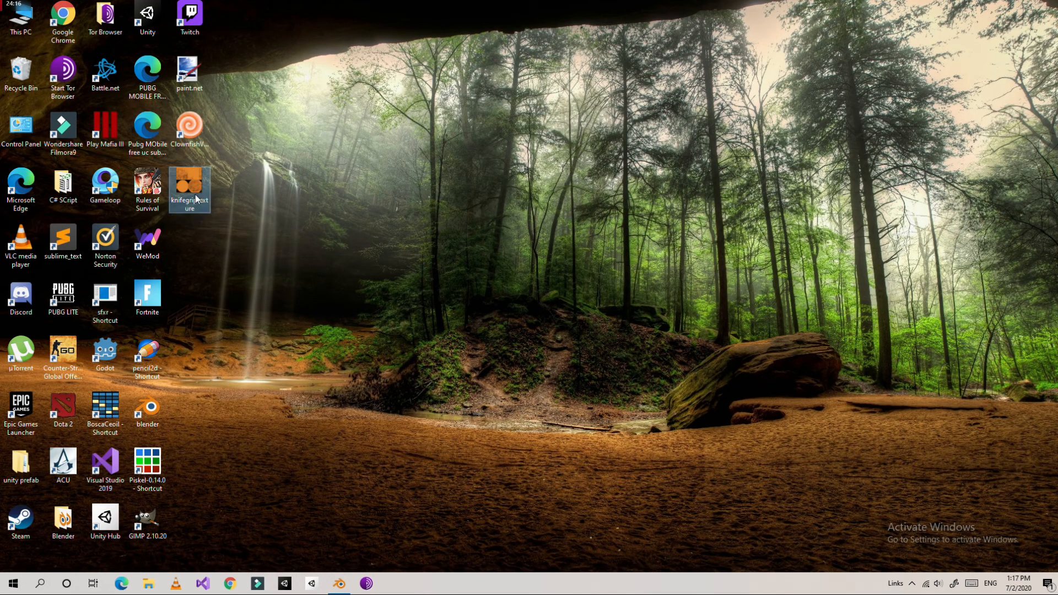
pyautogui.doubleClick(209, 201)
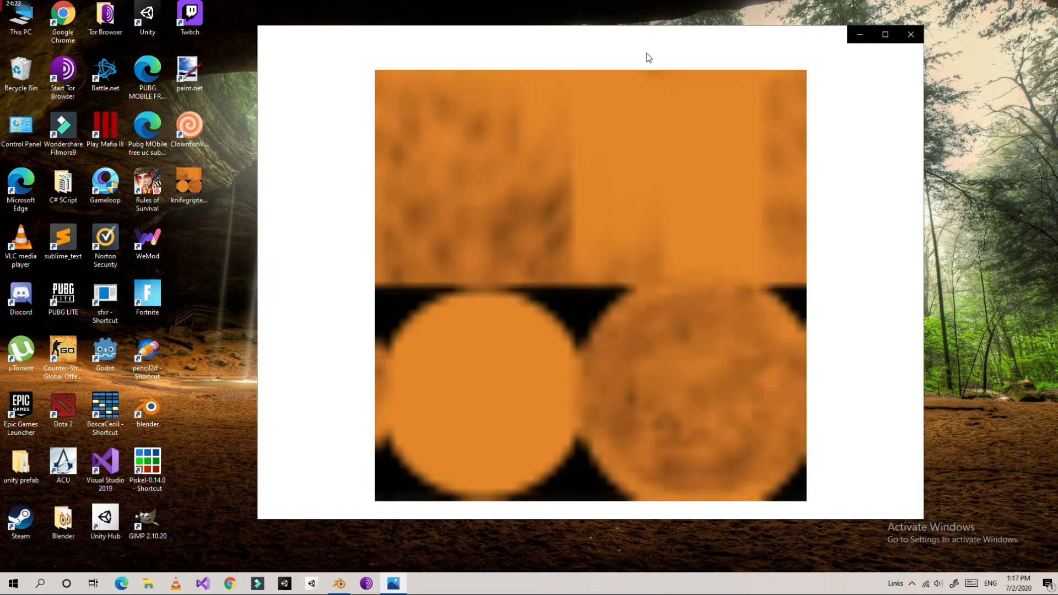
pyautogui.click(911, 34)
pyautogui.click(345, 583)
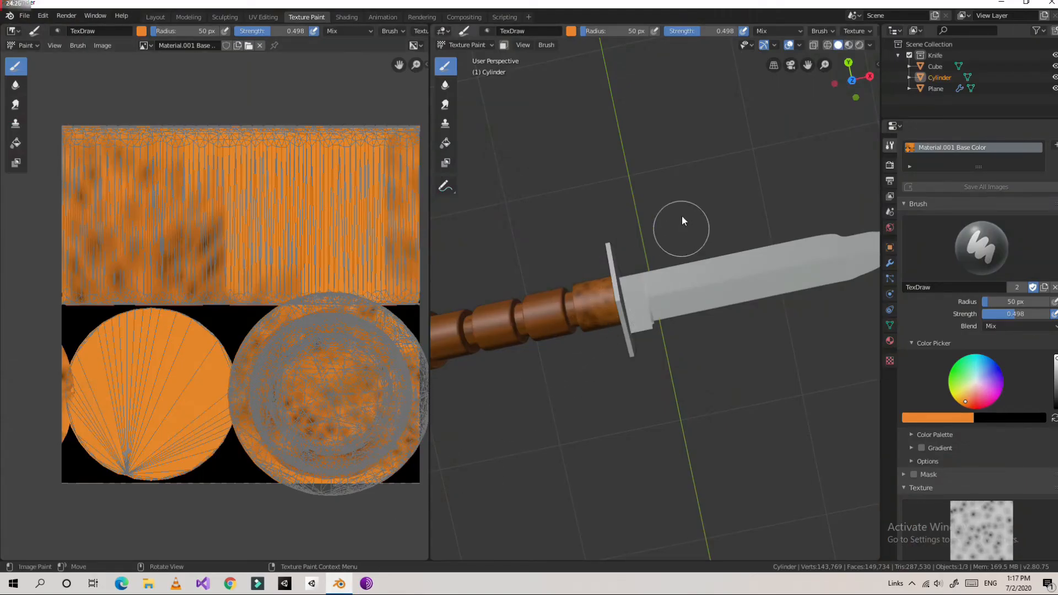
# Show the knife in the Layout workspace with material preview shading and display the handle's material settings
pyautogui.click(154, 18)
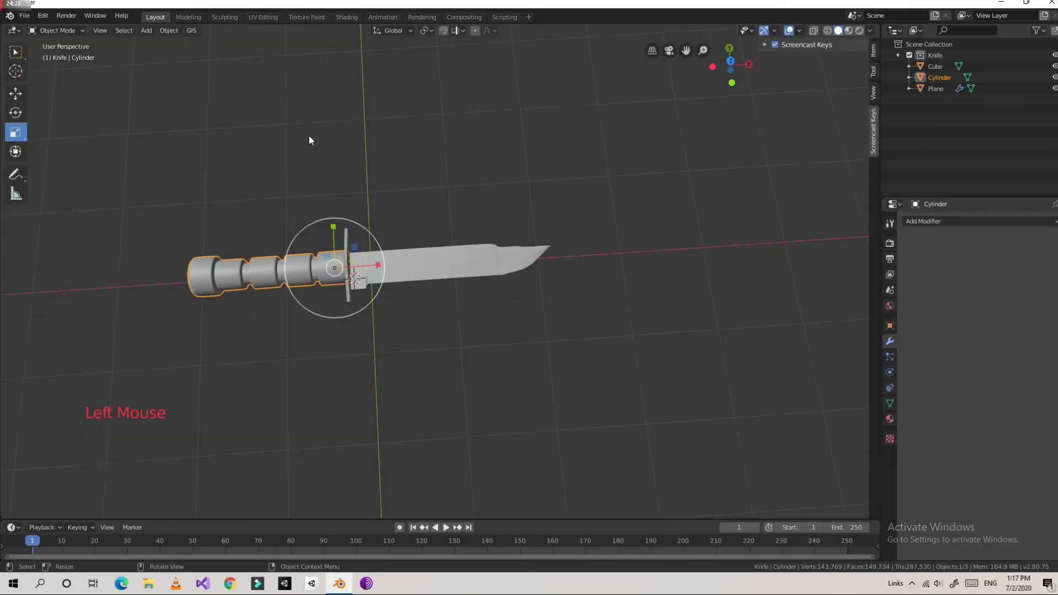
pyautogui.click(849, 30)
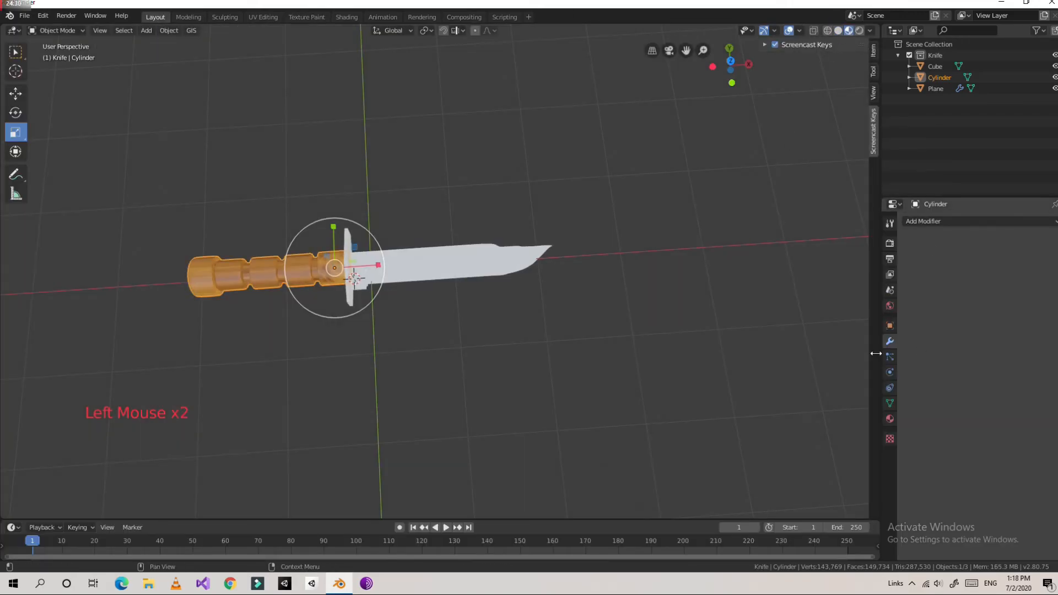
pyautogui.click(888, 419)
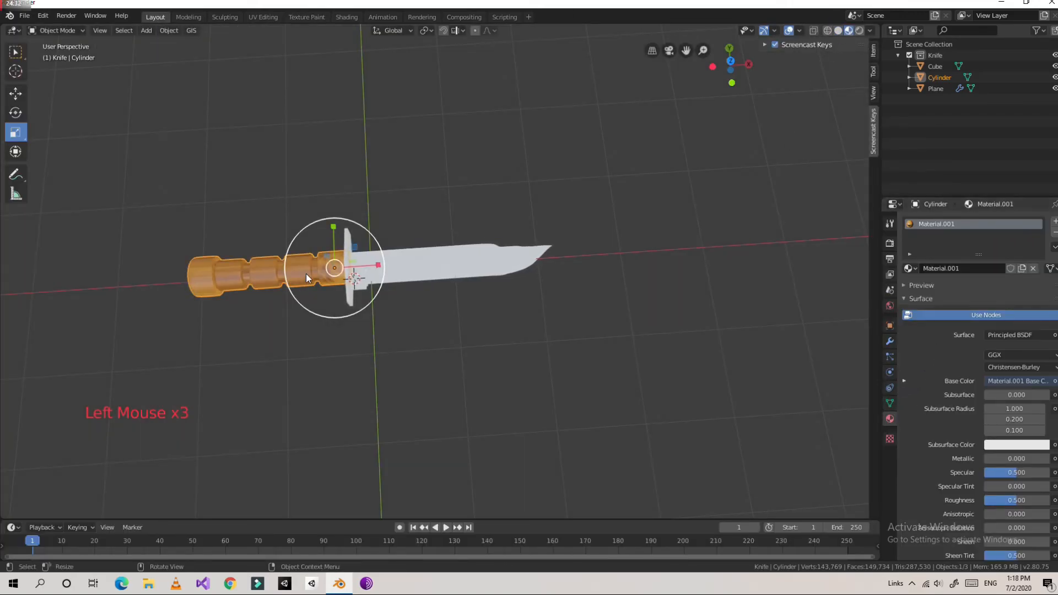
# Give the blade a new material with a dark bluish-grey base colour of hue 0.706, saturation 0.097 and value 0.280
pyautogui.click(479, 270)
pyautogui.click(1028, 268)
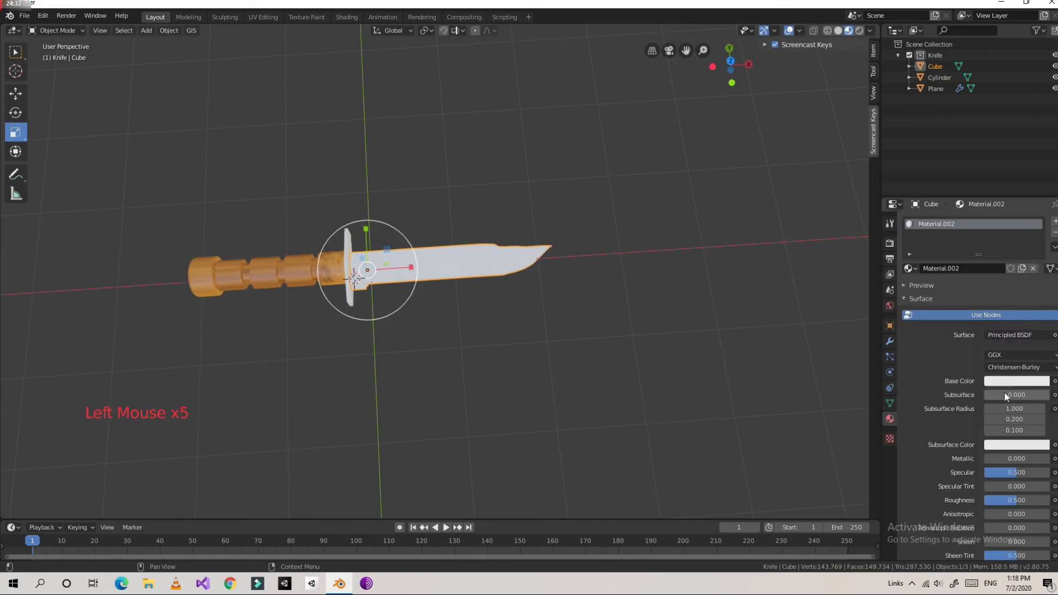
pyautogui.click(1008, 381)
pyautogui.moveTo(1040, 251); pyautogui.dragTo(995, 264)
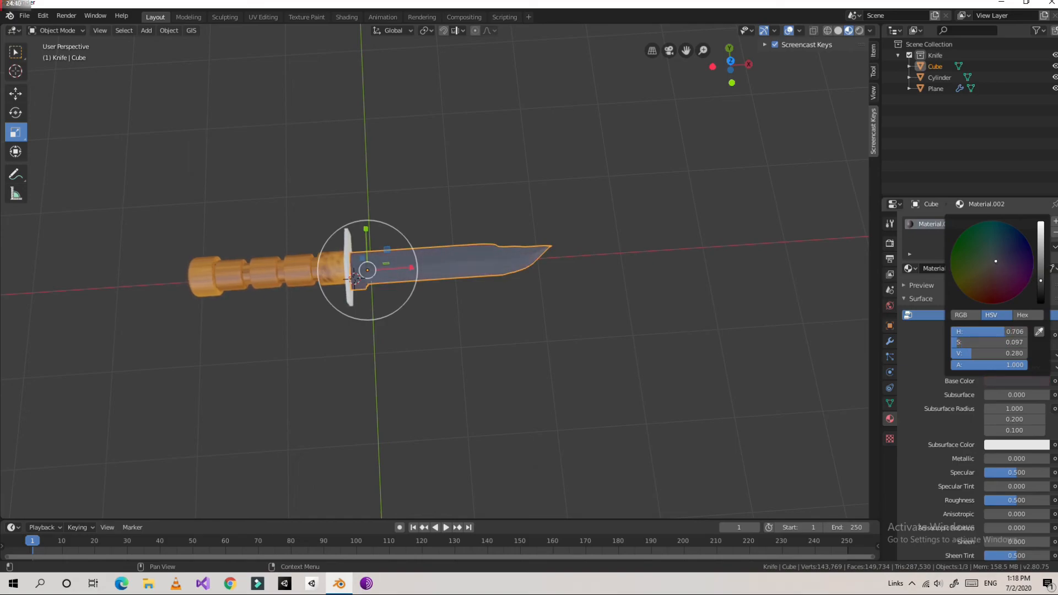
pyautogui.scroll(6, 489, 300)
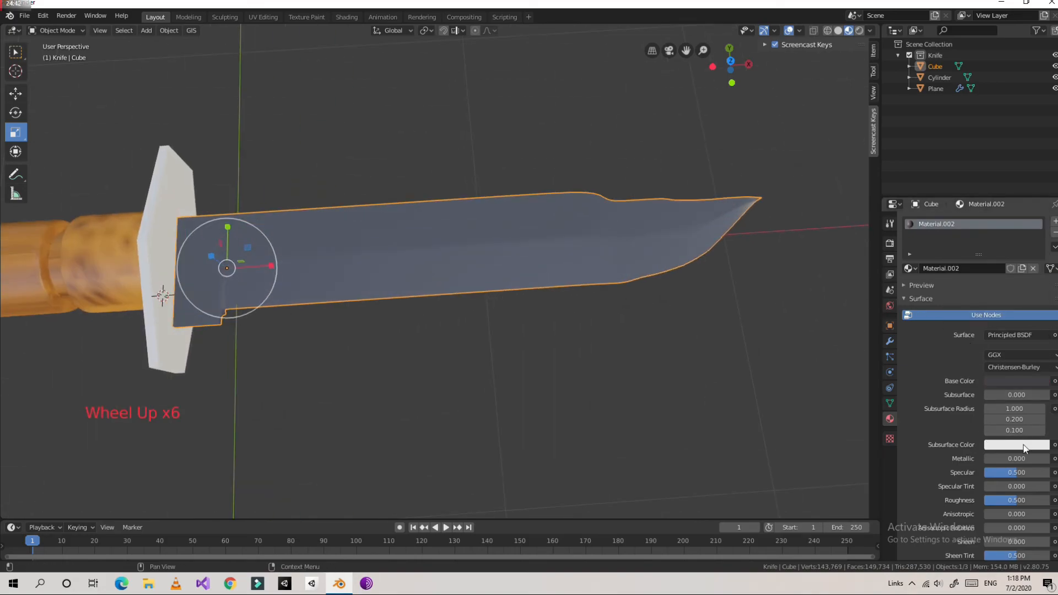
# Set the blade material's specular to 0 and fine-tune its dark grey base colour
pyautogui.moveTo(1009, 474); pyautogui.dragTo(974, 474)
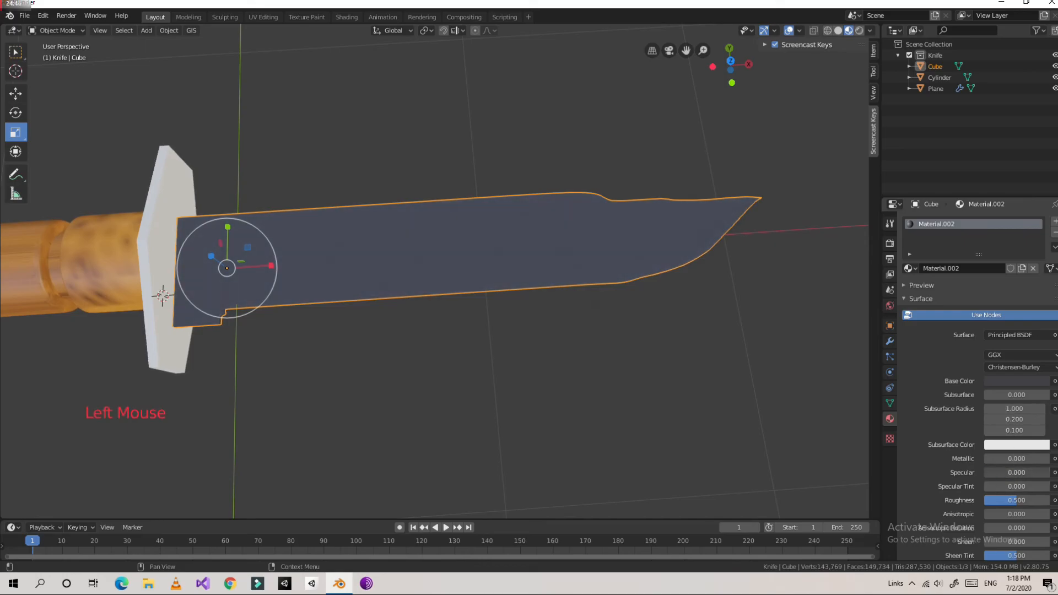
pyautogui.click(1019, 381)
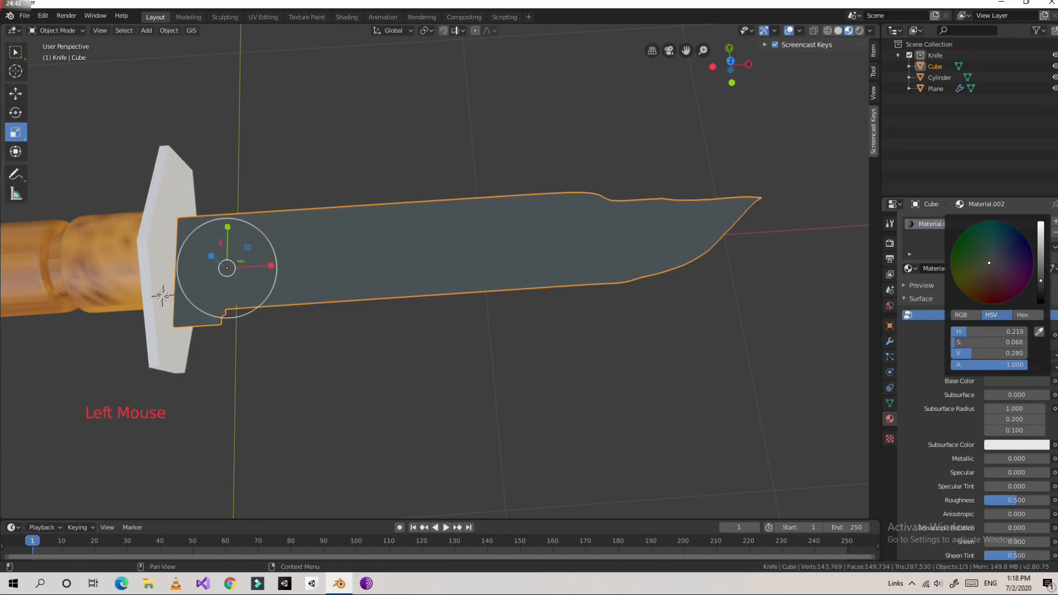
pyautogui.moveTo(990, 263); pyautogui.dragTo(993, 264)
pyautogui.scroll(-2, 772, 299)
pyautogui.scroll(1, 583, 305)
pyautogui.scroll(2, 582, 306)
pyautogui.click(654, 347)
pyautogui.scroll(-2, 226, 241)
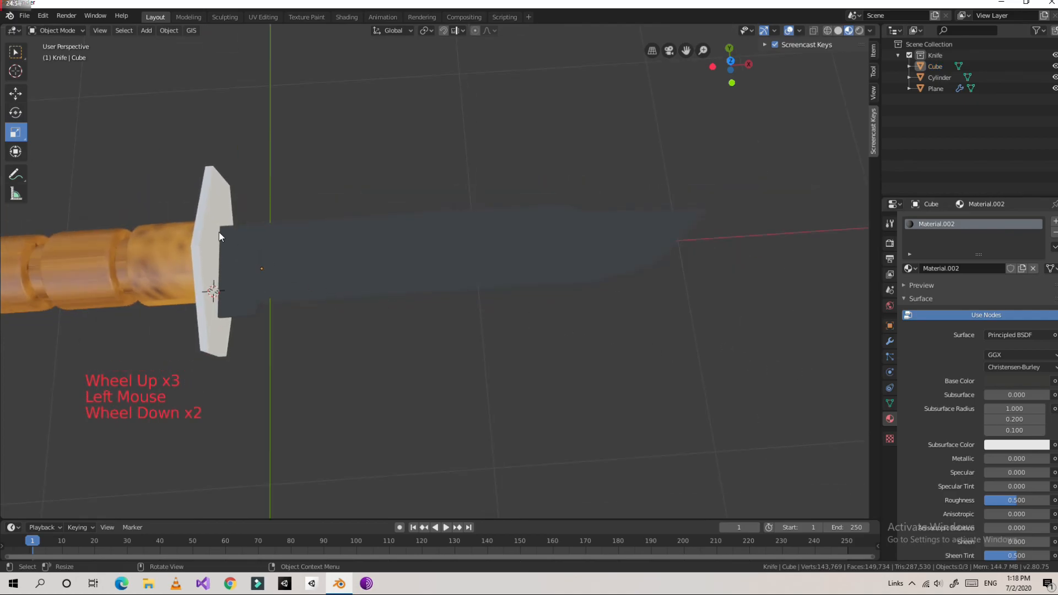
# Give the guard a new material with a dark neutral grey base colour of value 0.213, and deselect it
pyautogui.click(226, 241)
pyautogui.click(981, 266)
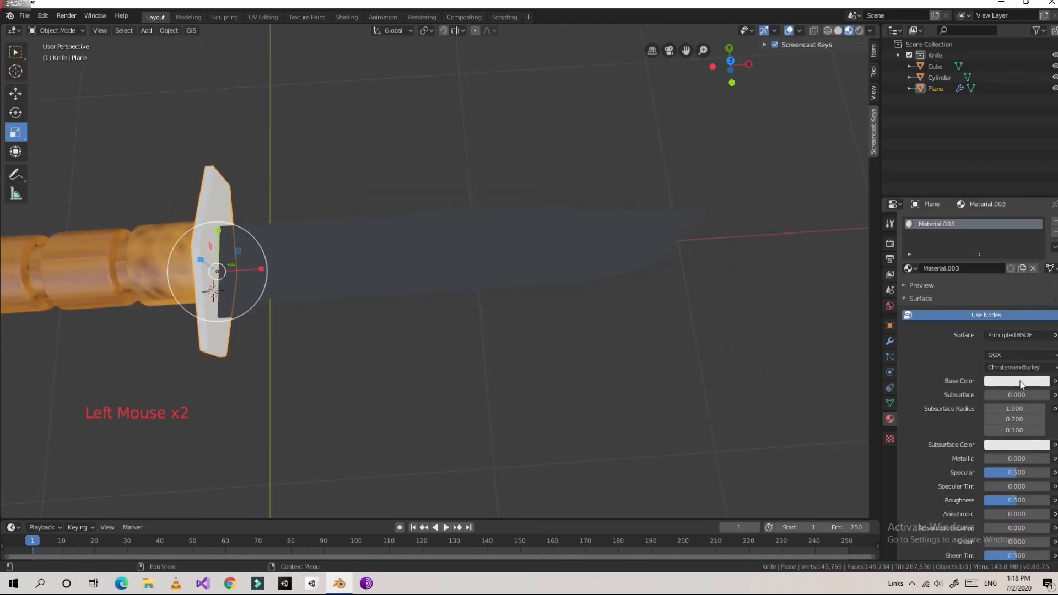
pyautogui.click(1021, 381)
pyautogui.moveTo(1042, 248); pyautogui.dragTo(1041, 286)
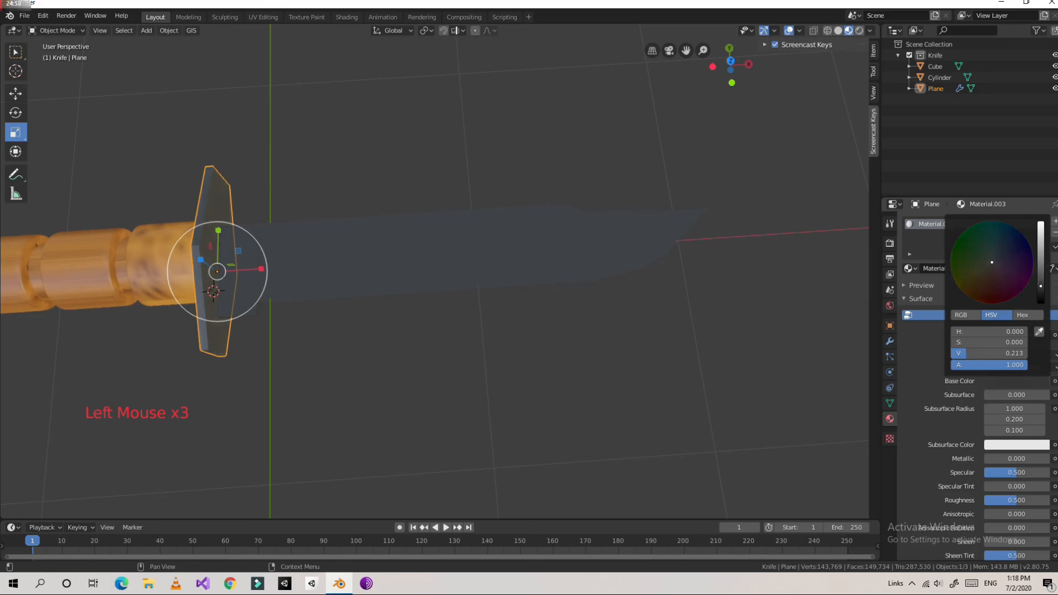
pyautogui.scroll(-4, 597, 224)
pyautogui.moveTo(437, 246); pyautogui.dragTo(400, 269, button='middle')
pyautogui.click(581, 248)
# Examine the fully coloured knife from several angles and distances, and display the guard's object transform properties
pyautogui.scroll(-3, 405, 262)
pyautogui.scroll(-3, 694, 192)
pyautogui.scroll(5, 514, 240)
pyautogui.scroll(3, 514, 241)
pyautogui.moveTo(514, 241); pyautogui.dragTo(468, 253, button='middle')
pyautogui.scroll(-3, 542, 168)
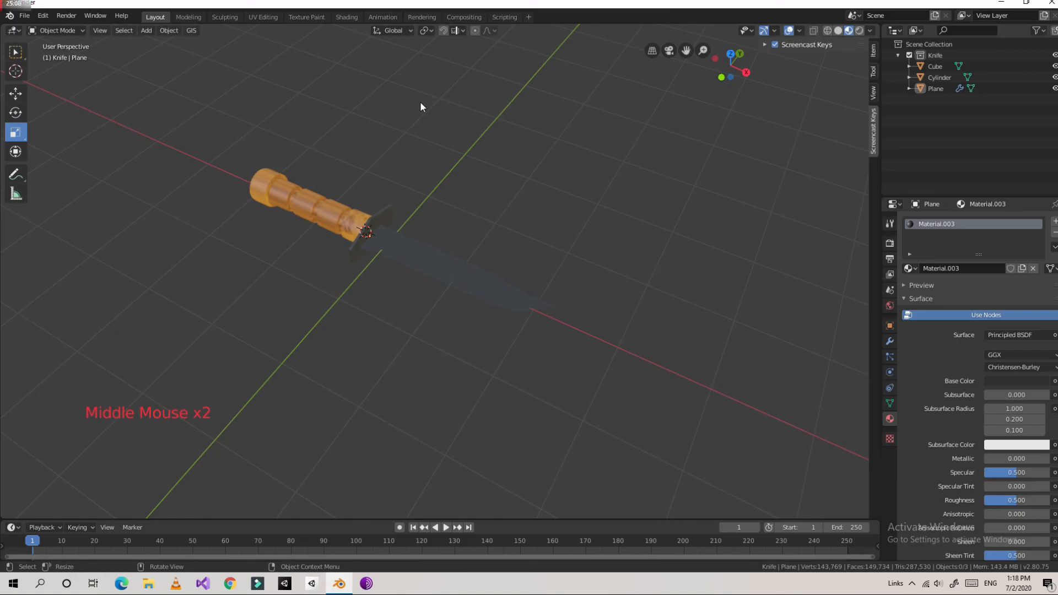
pyautogui.scroll(-1, 420, 106)
pyautogui.click(151, 35)
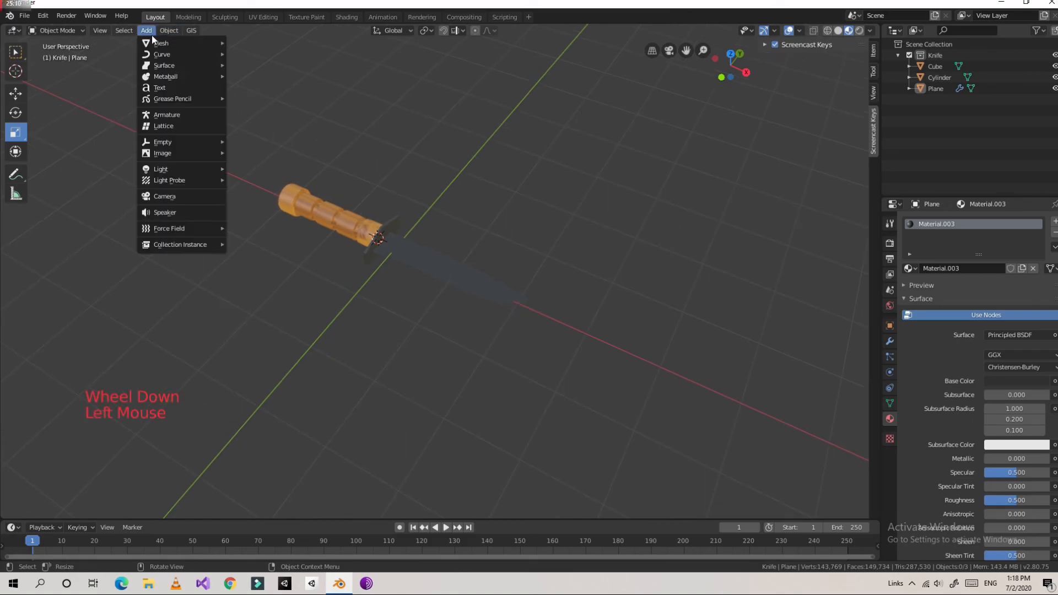
pyautogui.moveTo(560, 149); pyautogui.dragTo(585, 165, button='middle')
pyautogui.scroll(3, 538, 217)
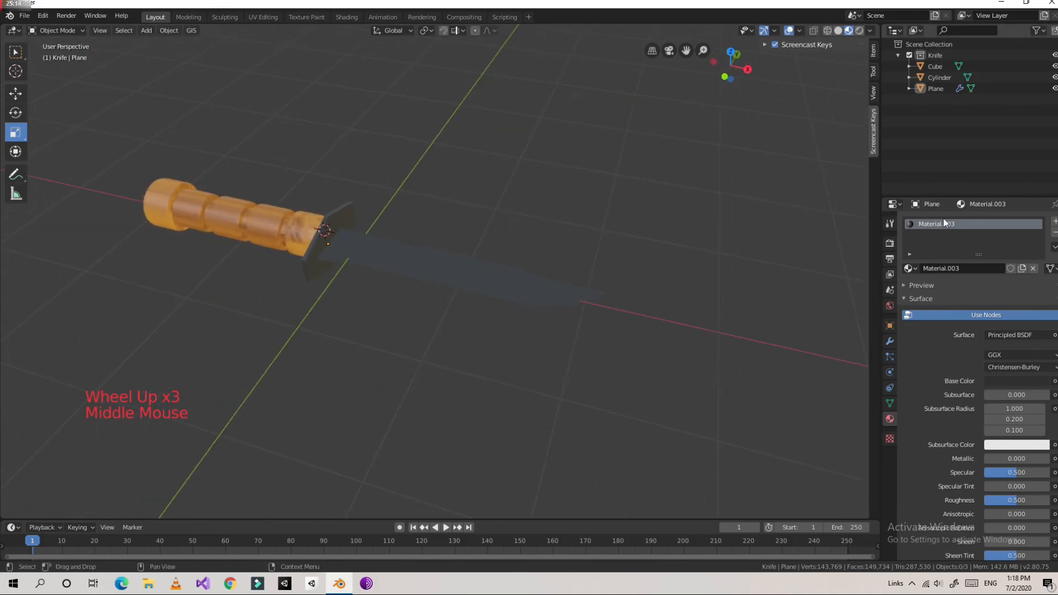
pyautogui.click(890, 325)
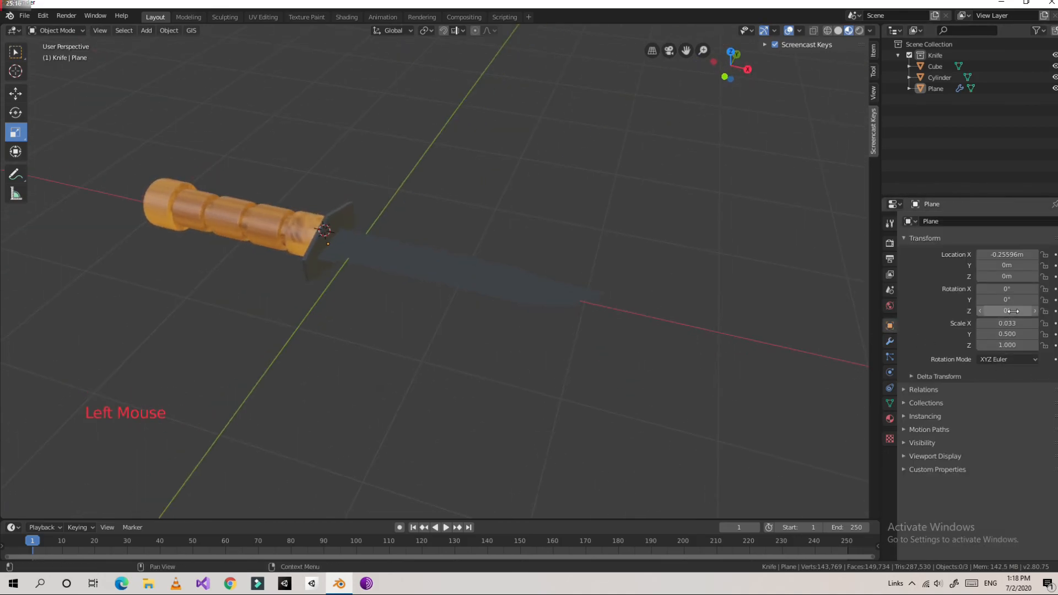
pyautogui.moveTo(586, 273); pyautogui.dragTo(562, 272, button='middle')
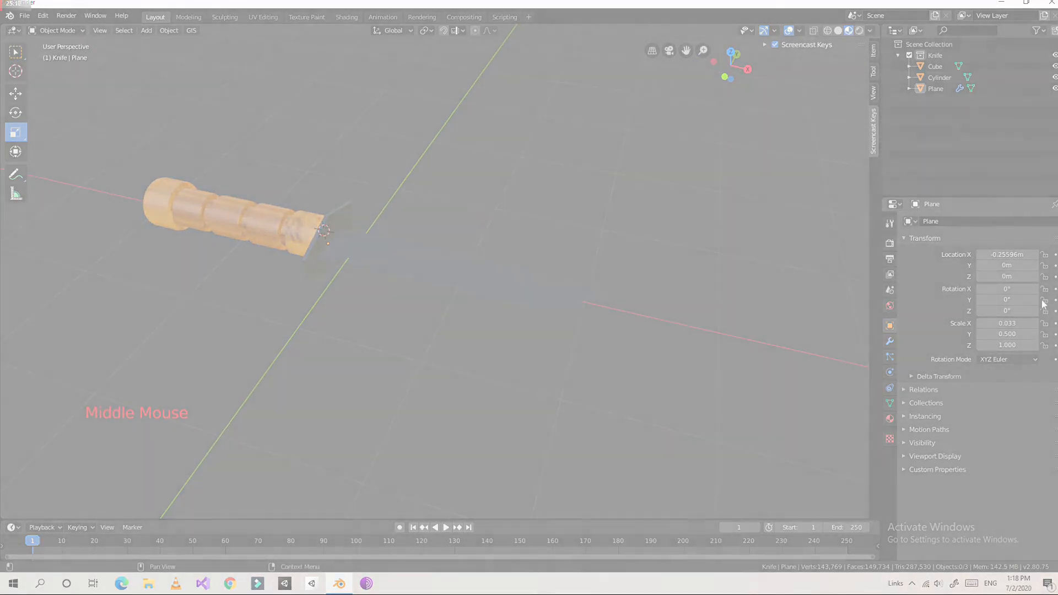